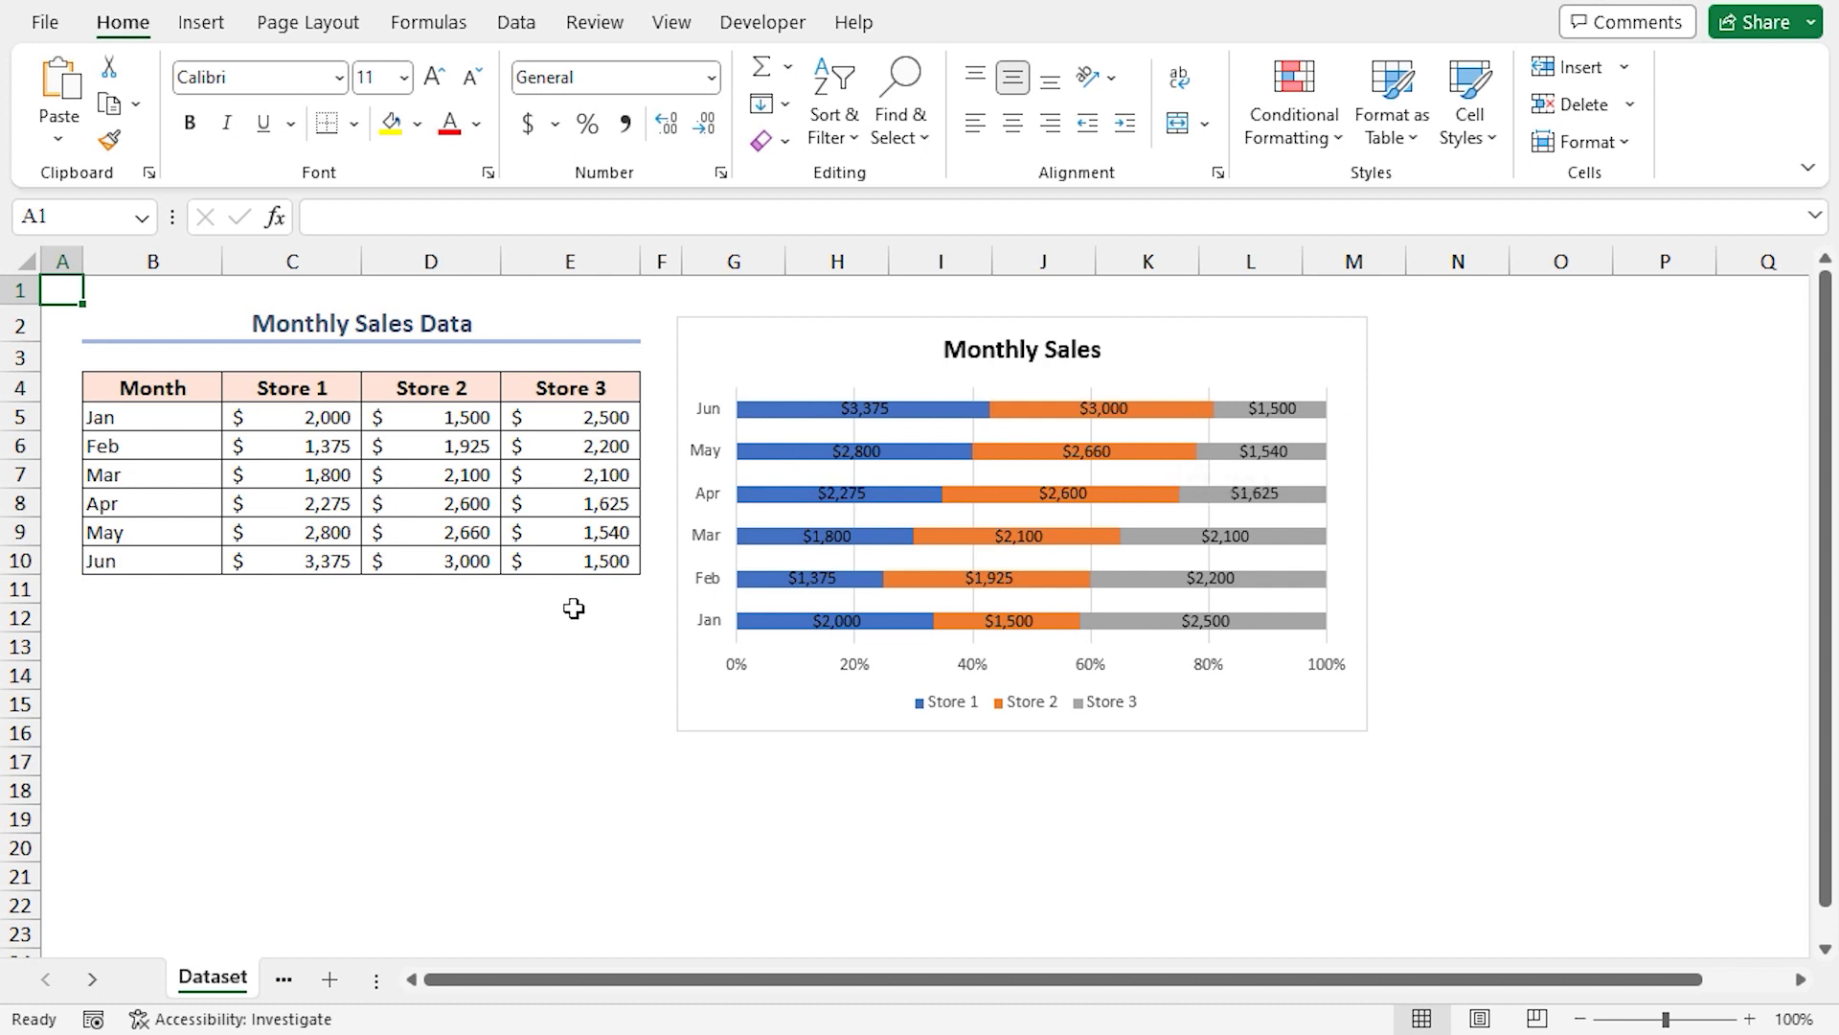
# Fill B10:E10 down into row 11, adding a Jul row with June's store figures.
pyautogui.moveTo(154, 563); pyautogui.dragTo(644, 600)
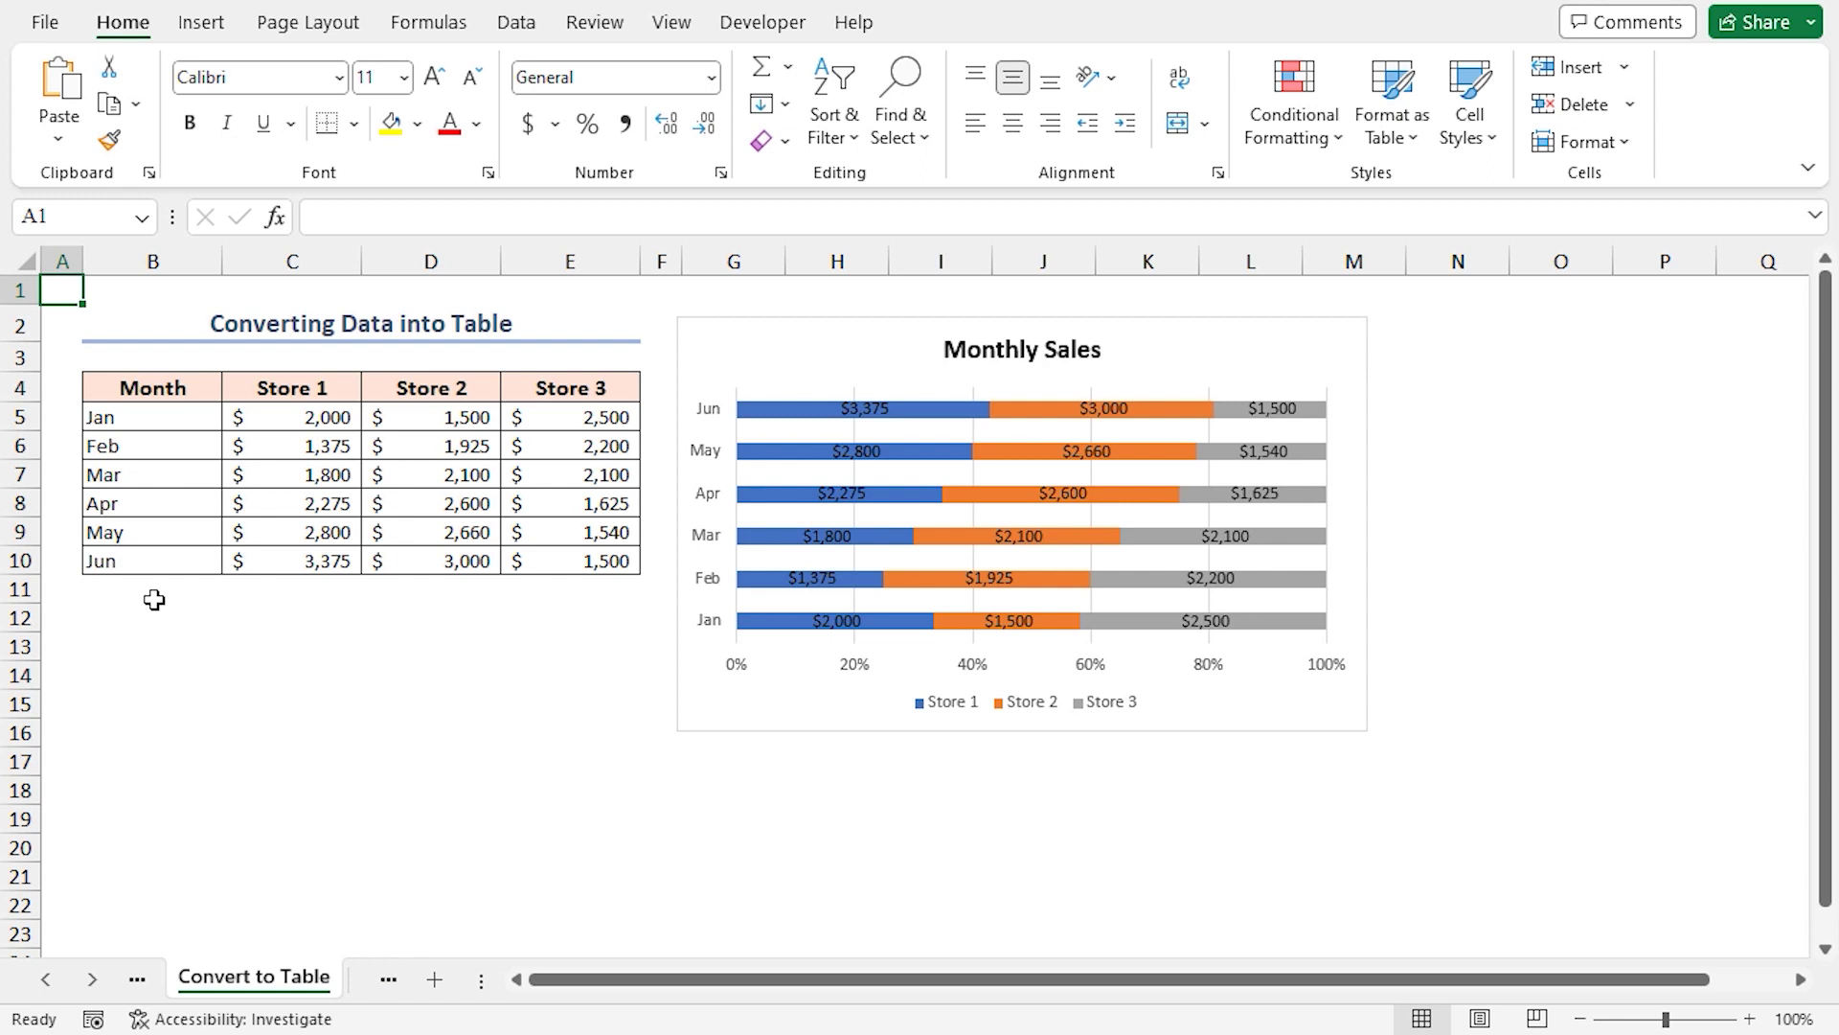
pyautogui.click(429, 25)
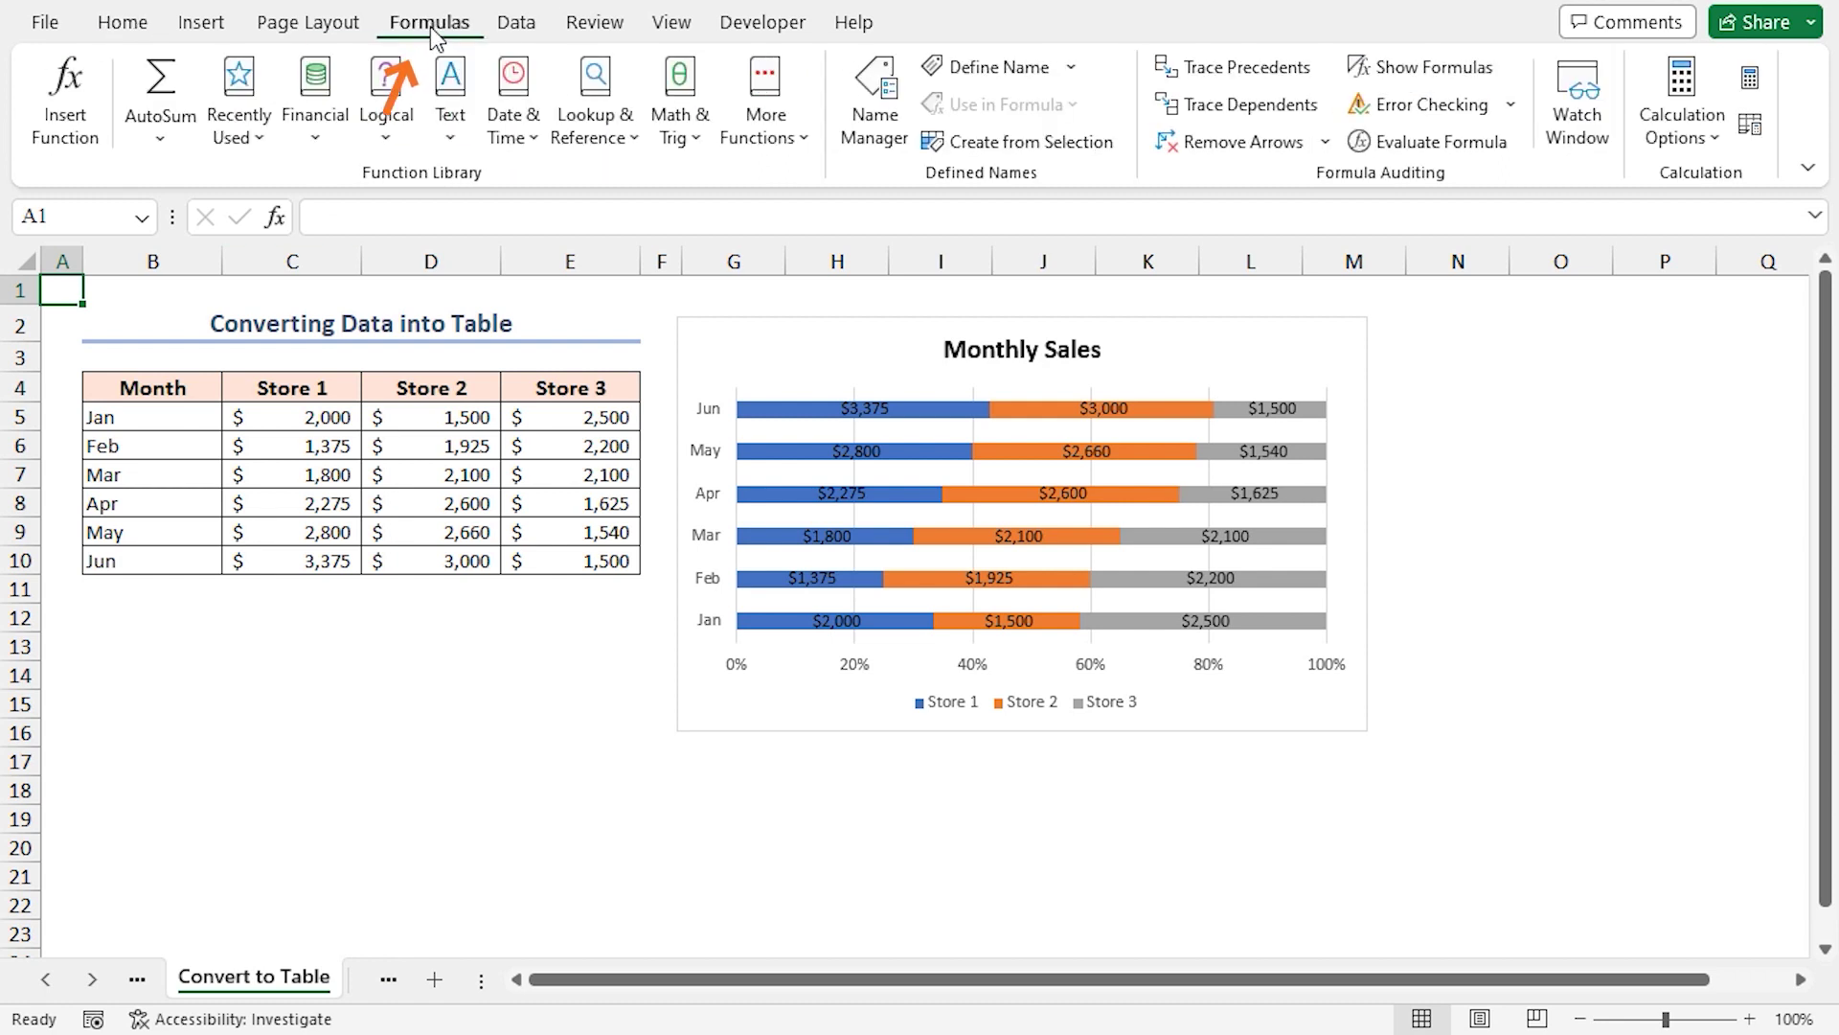
pyautogui.click(1714, 144)
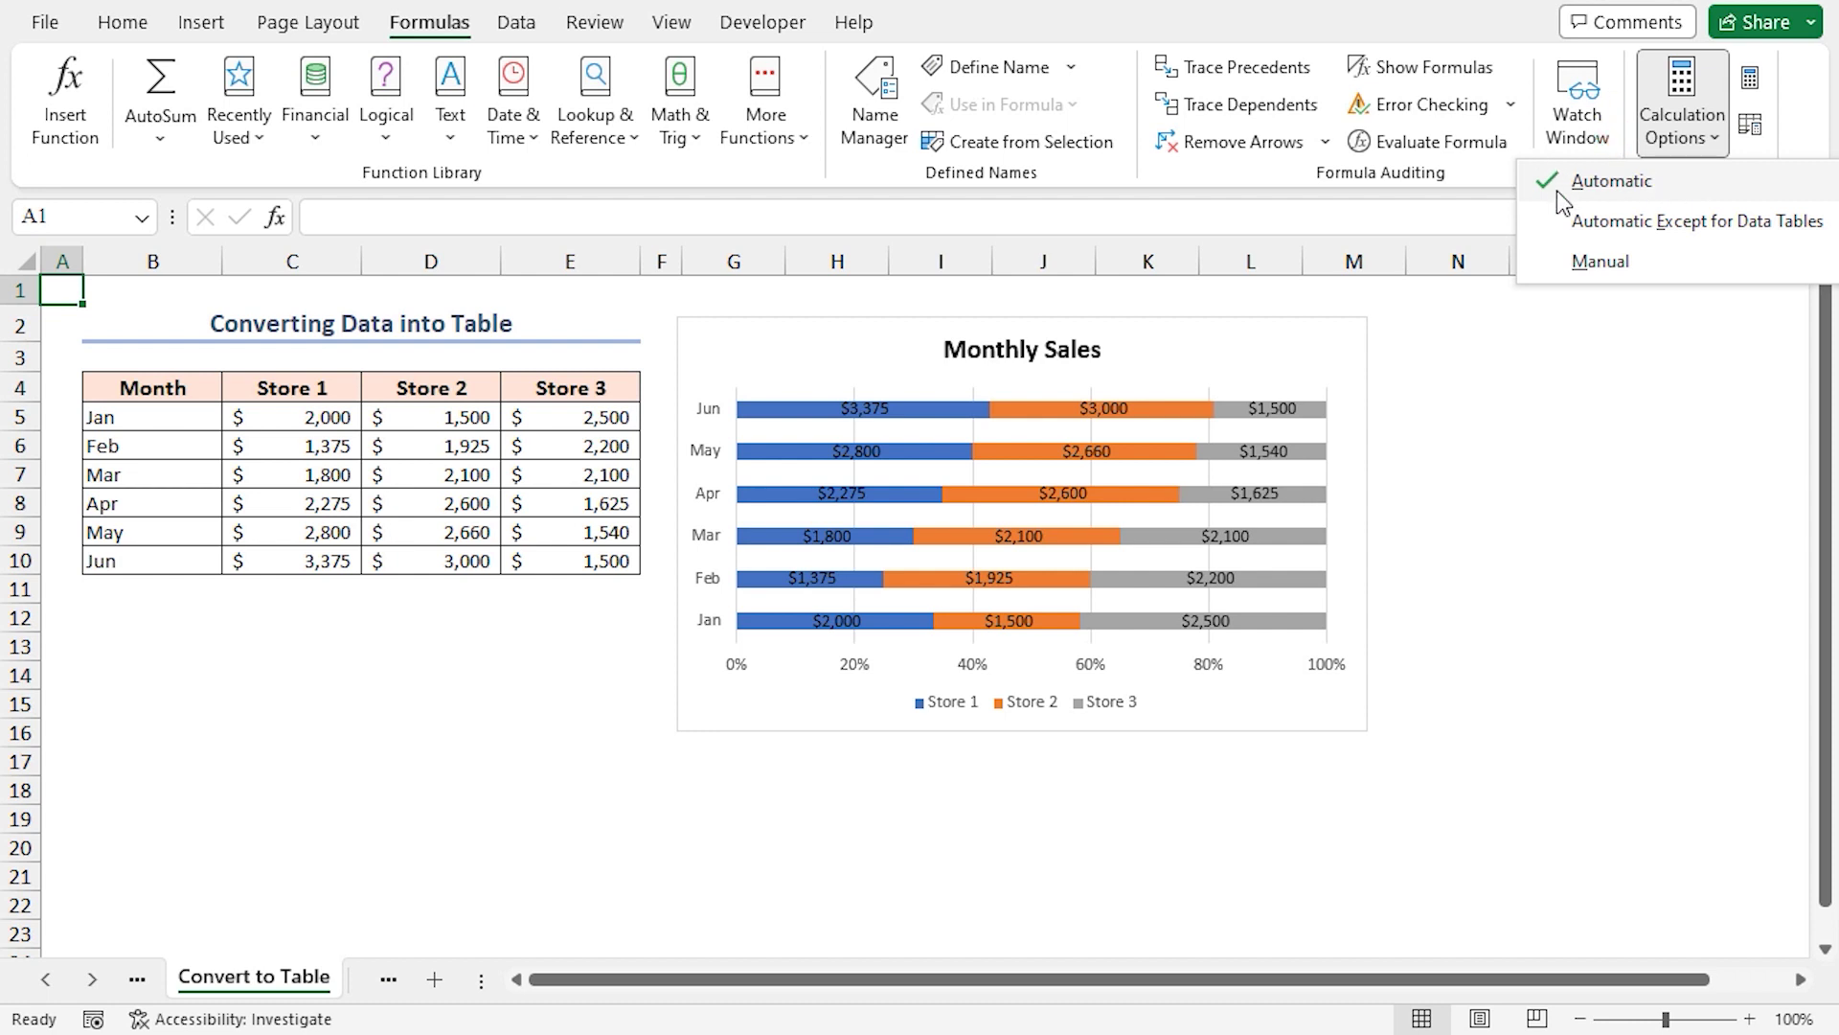
pyautogui.press('F9')
pyautogui.click(121, 26)
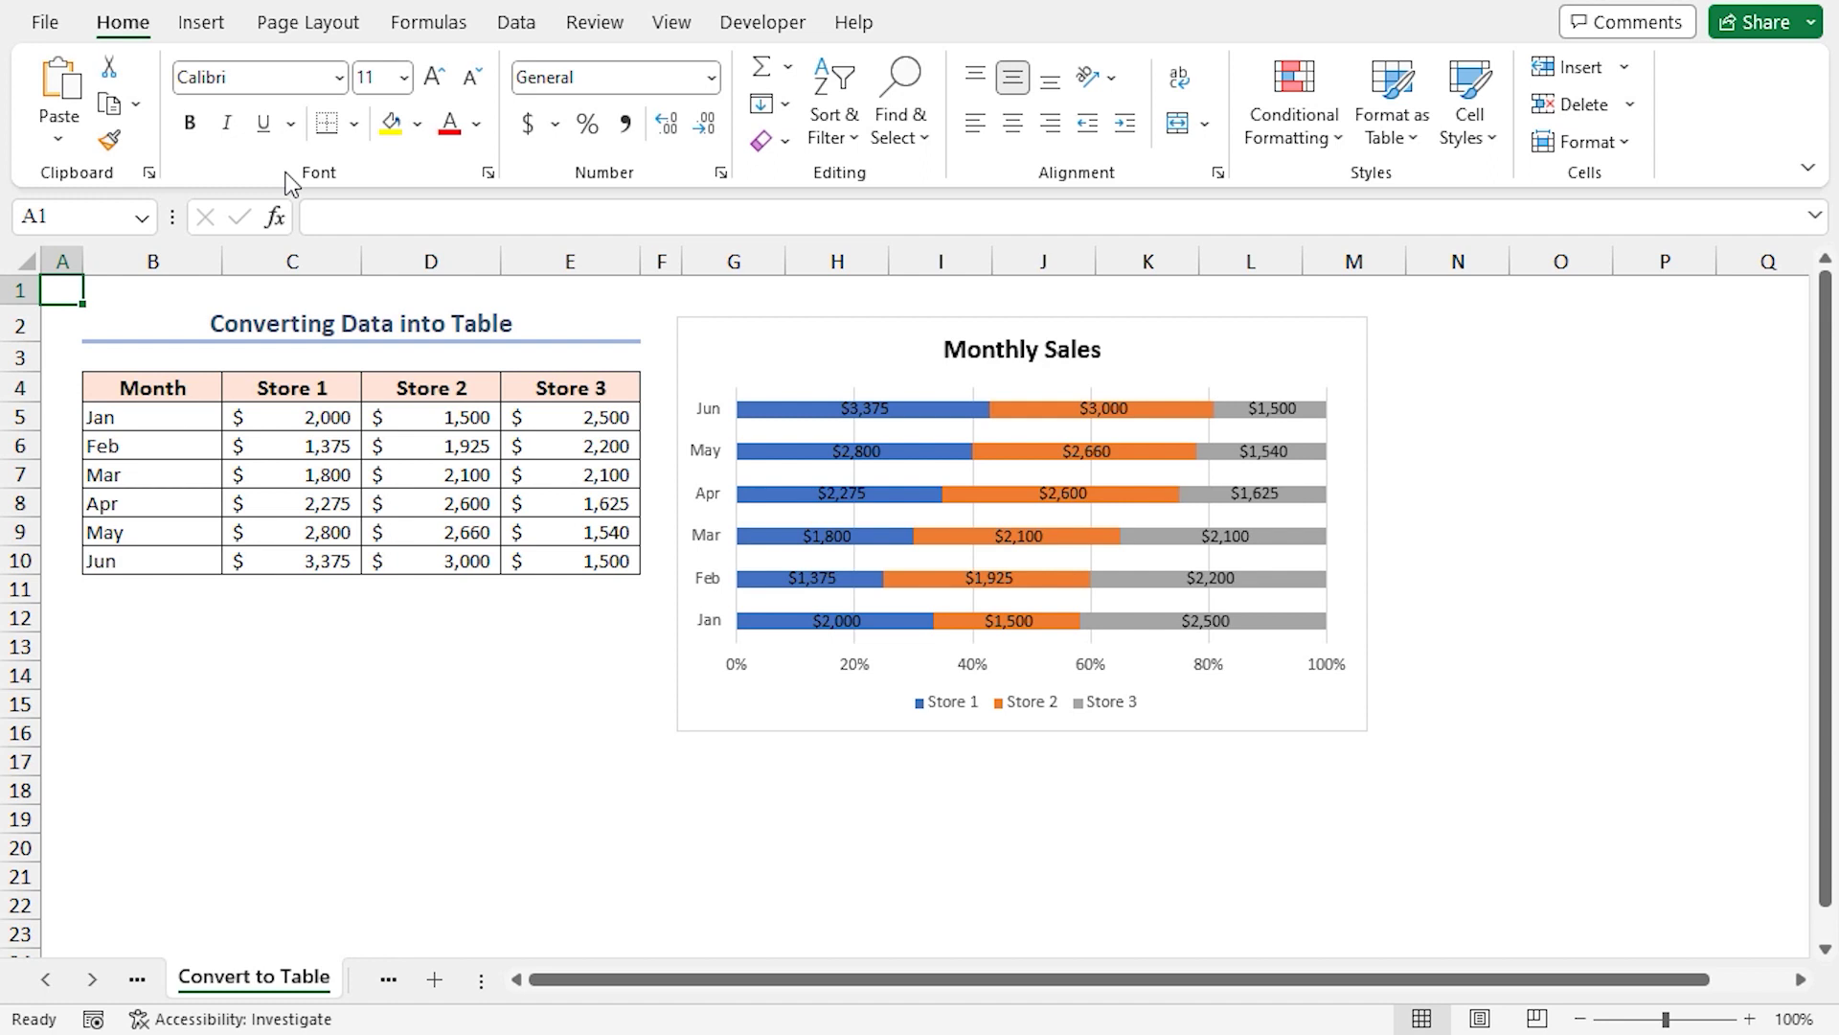
# Convert the range B4:E10 into an Excel table with headers (Table3).
pyautogui.moveTo(135, 385); pyautogui.dragTo(576, 561)
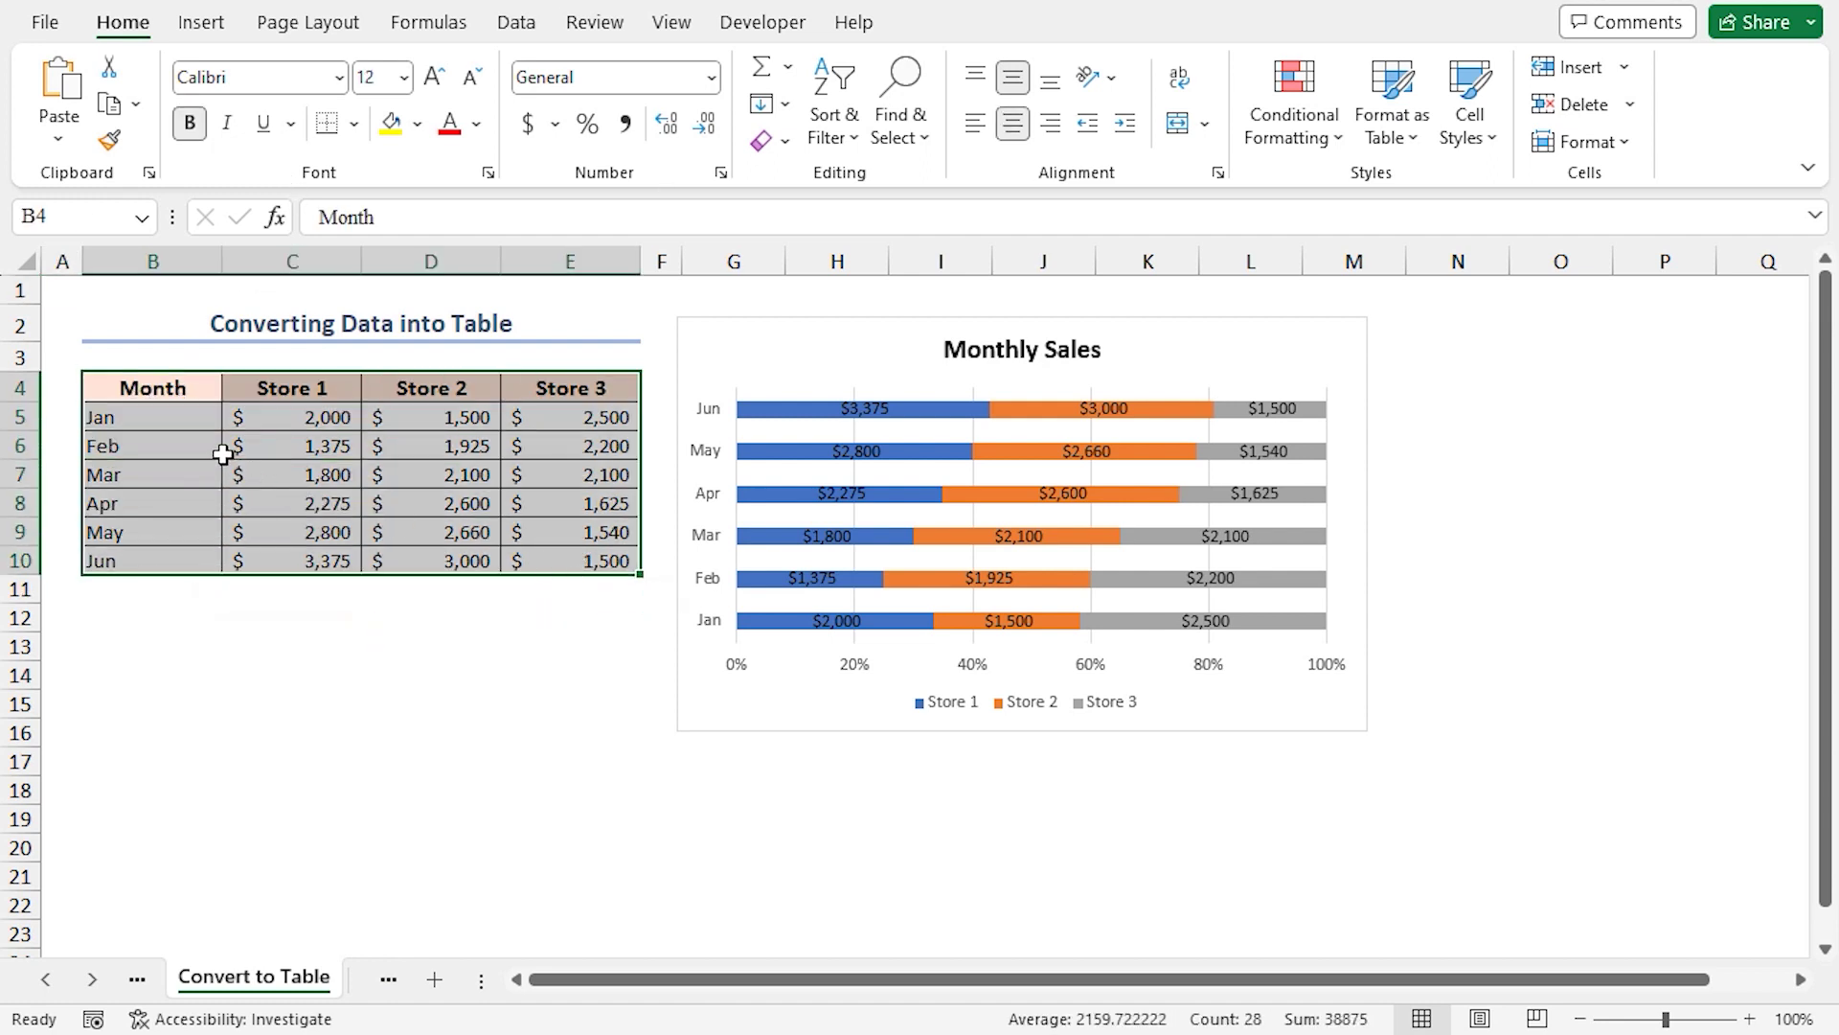
pyautogui.click(181, 454)
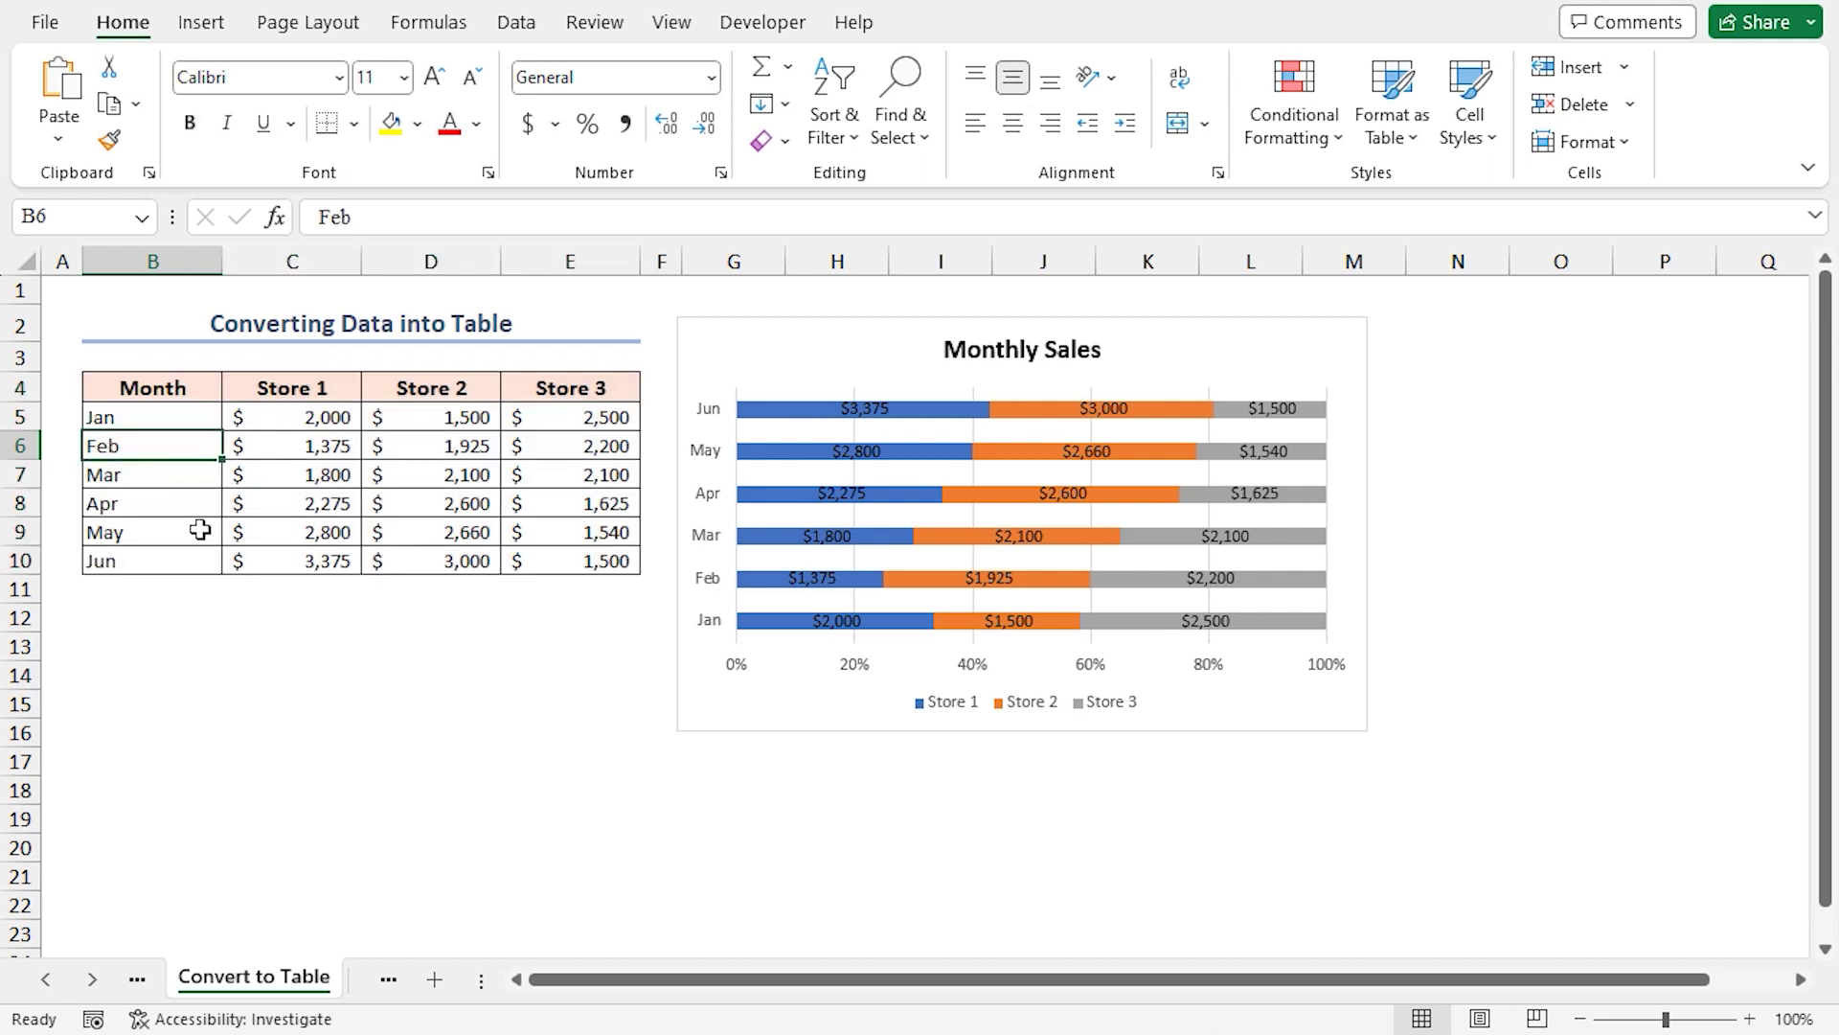
pyautogui.click(205, 36)
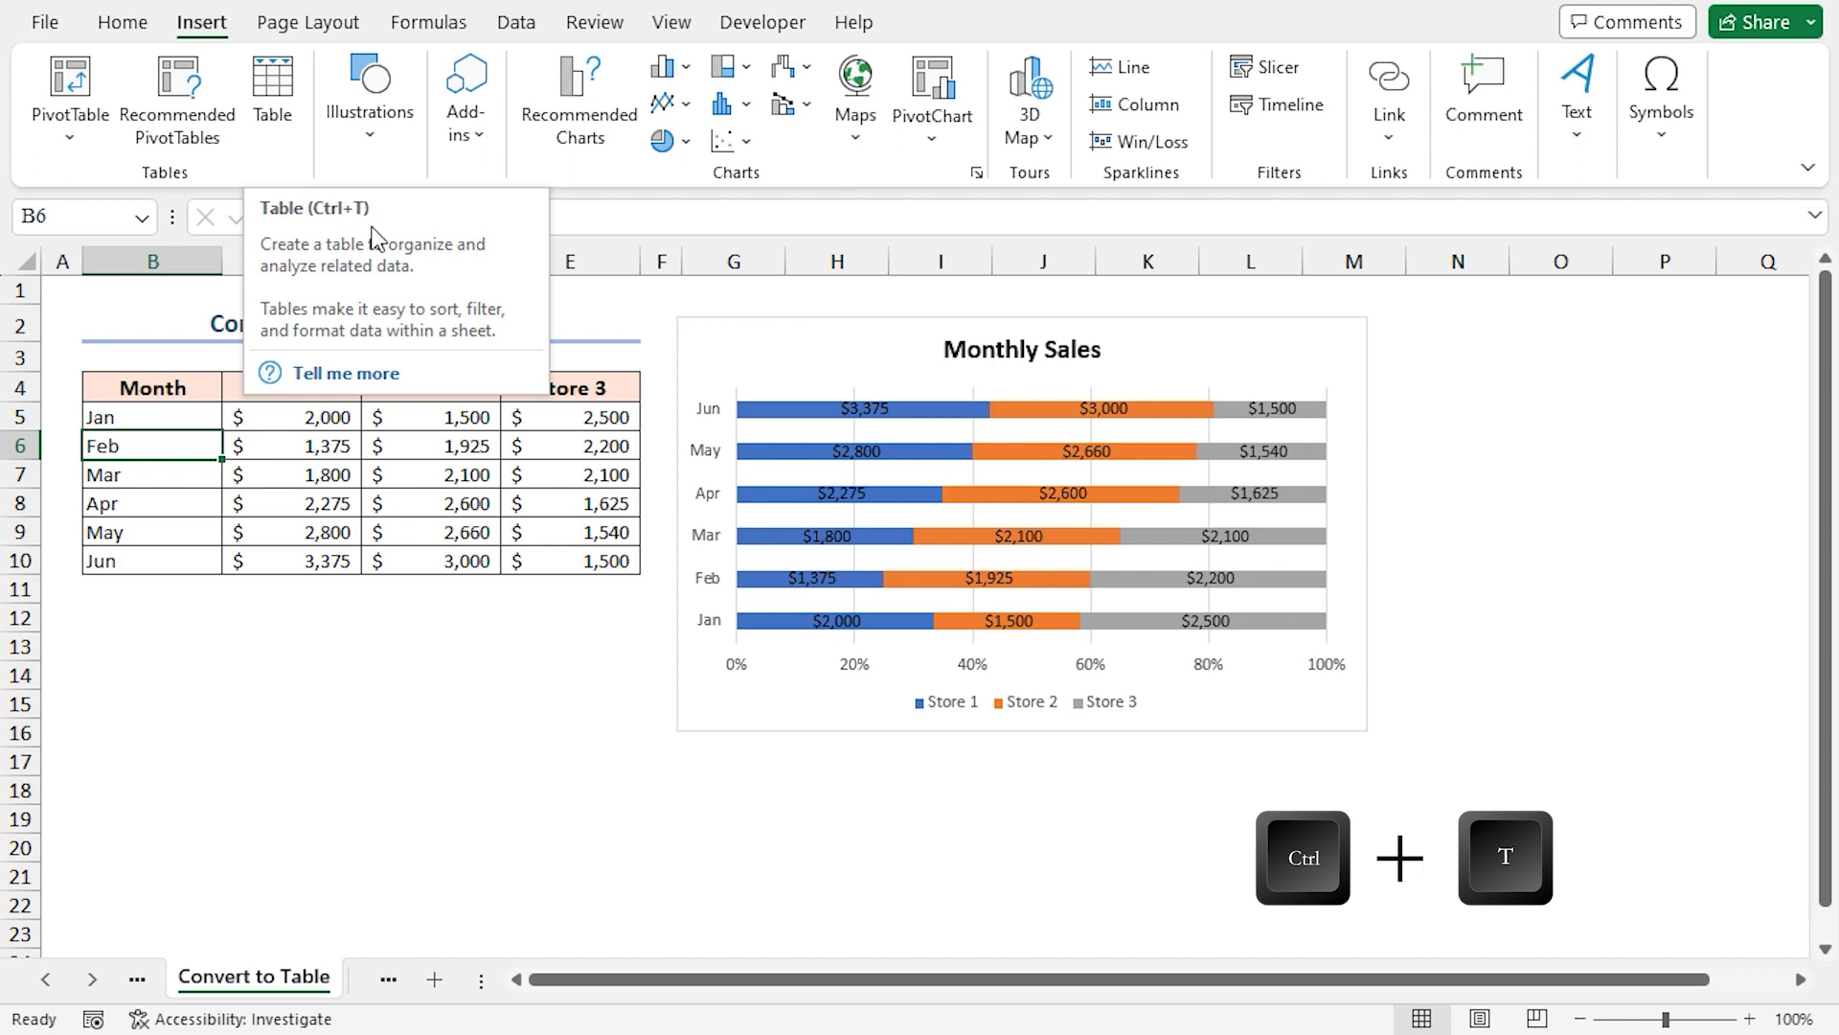
pyautogui.hotkey('ctrl', 't')
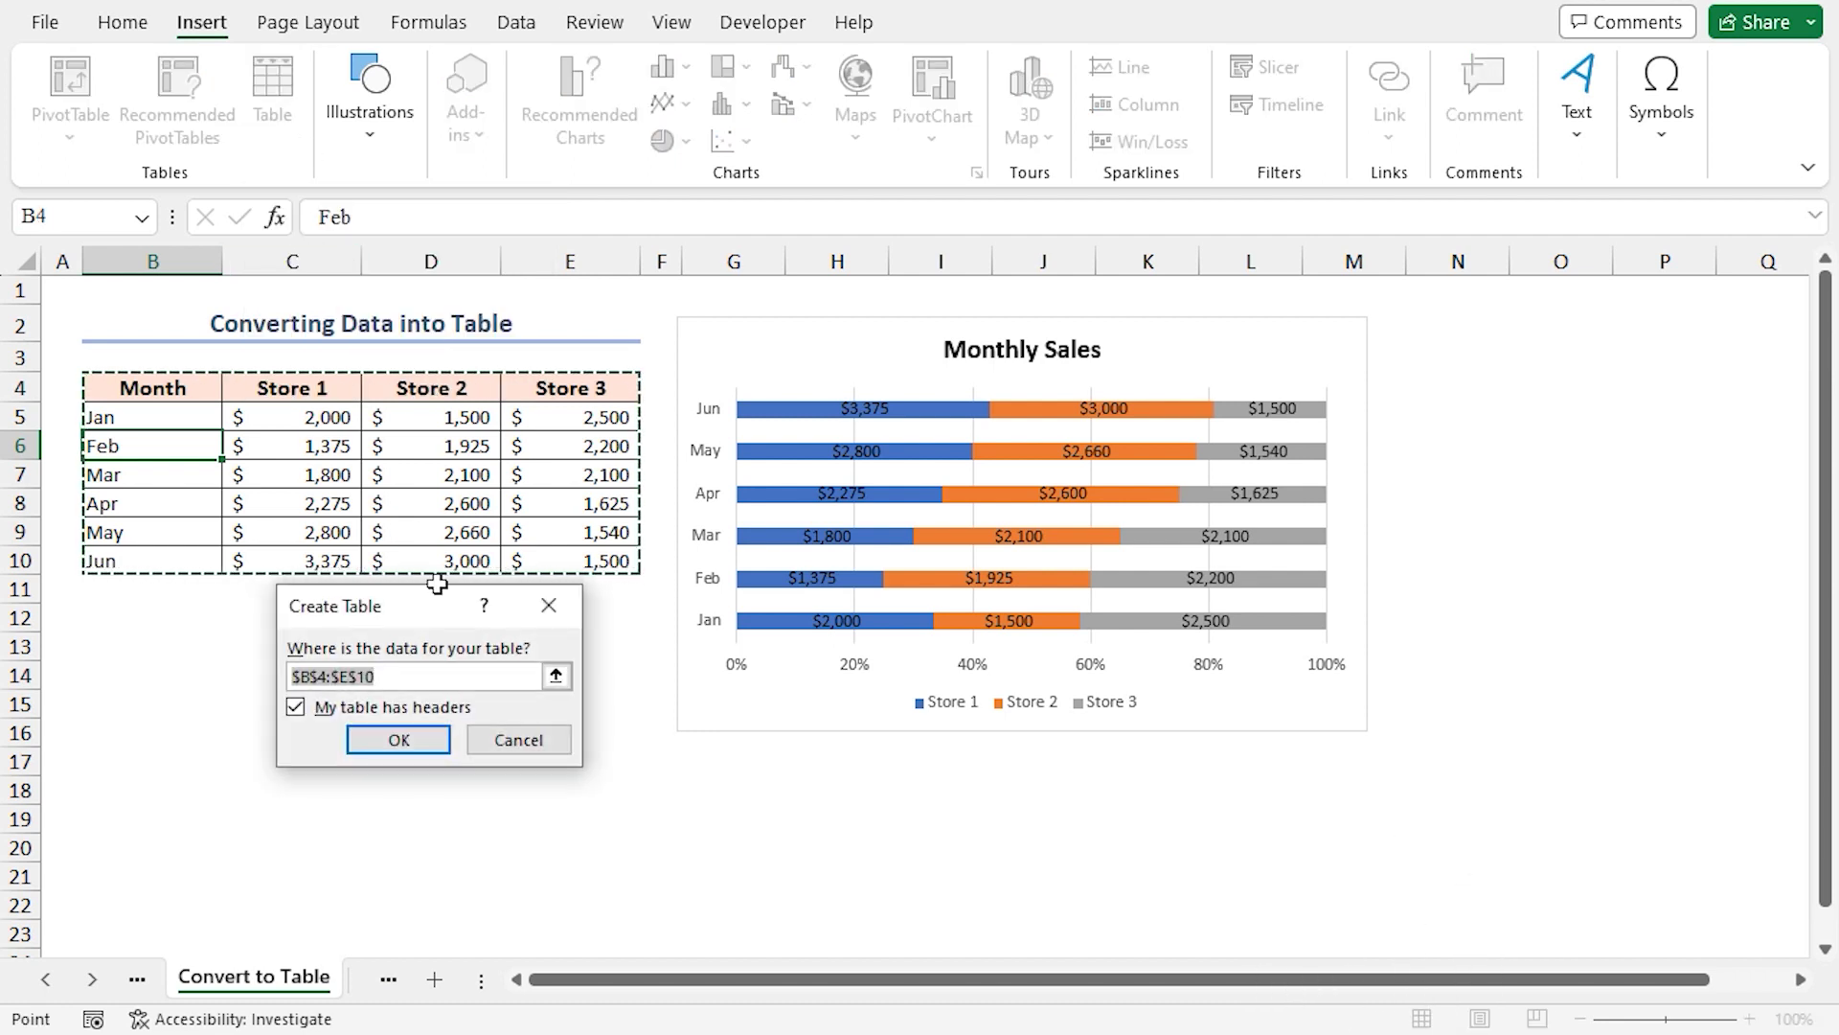
pyautogui.moveTo(427, 616); pyautogui.dragTo(352, 628)
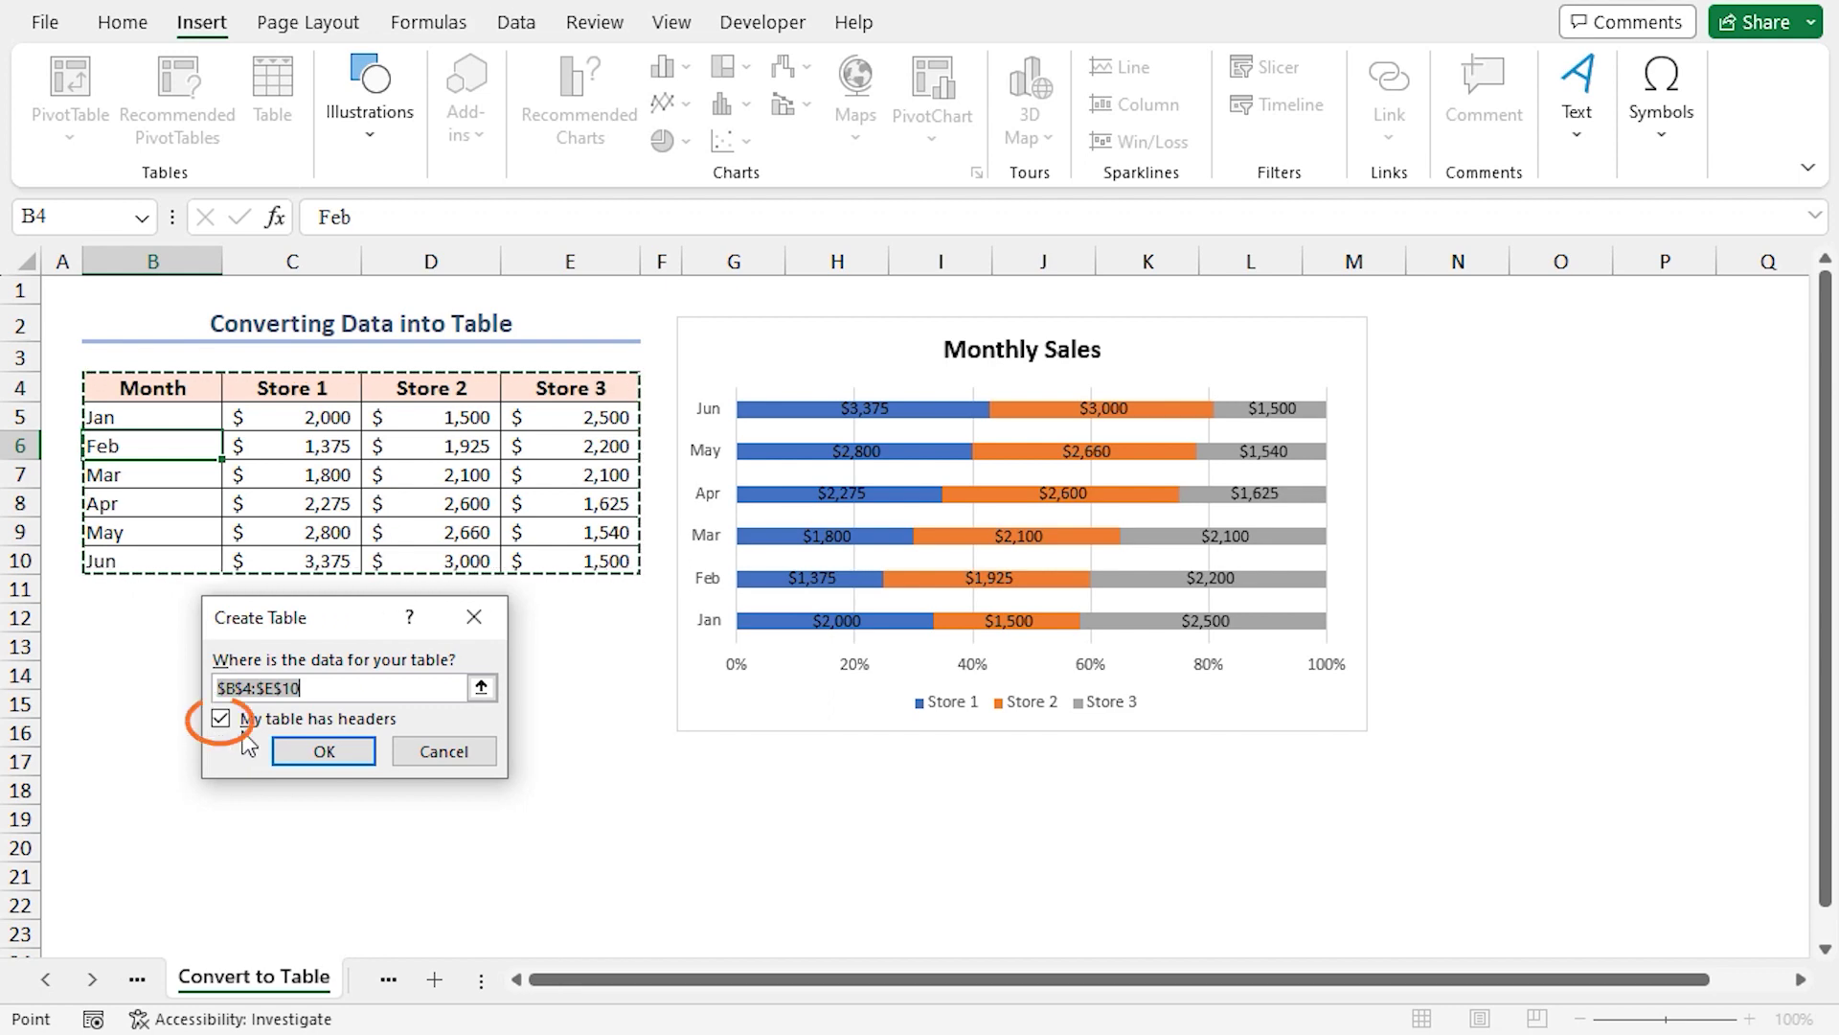
pyautogui.click(350, 755)
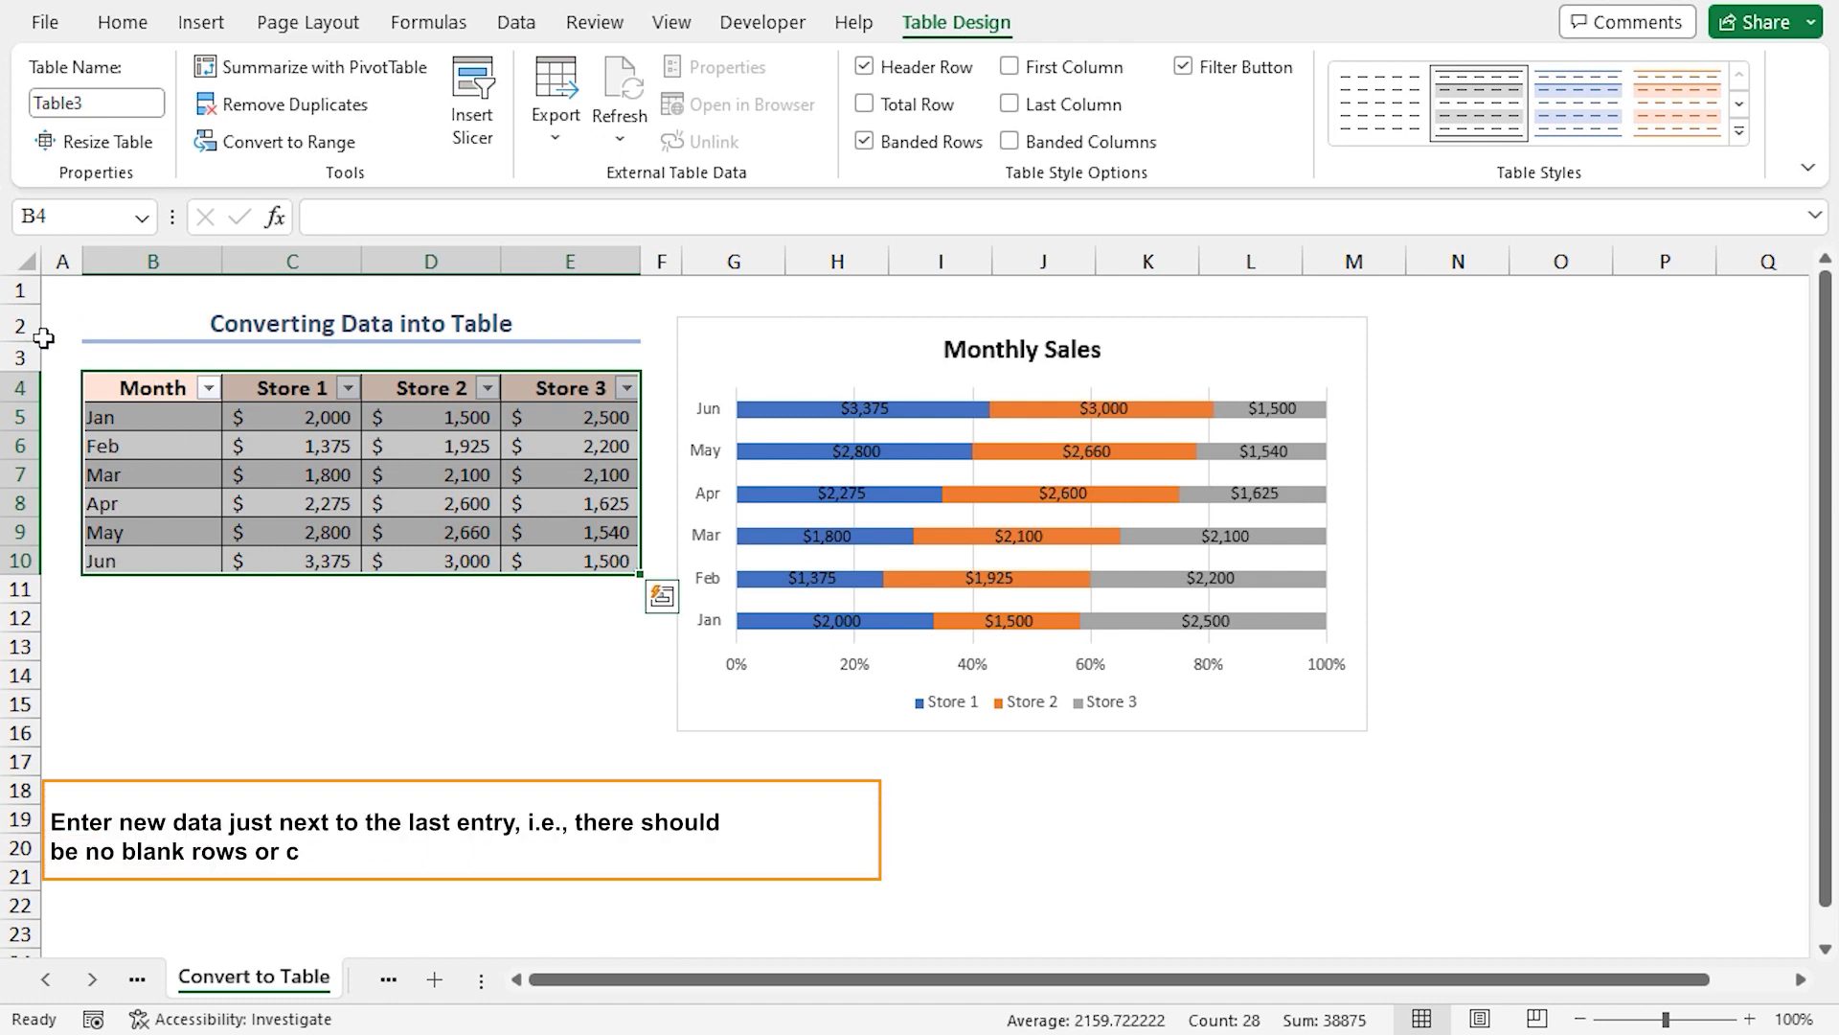
# Deselect the table at B12, then select the last two rows B10:E11.
pyautogui.click(124, 616)
pyautogui.moveTo(124, 566); pyautogui.dragTo(640, 601)
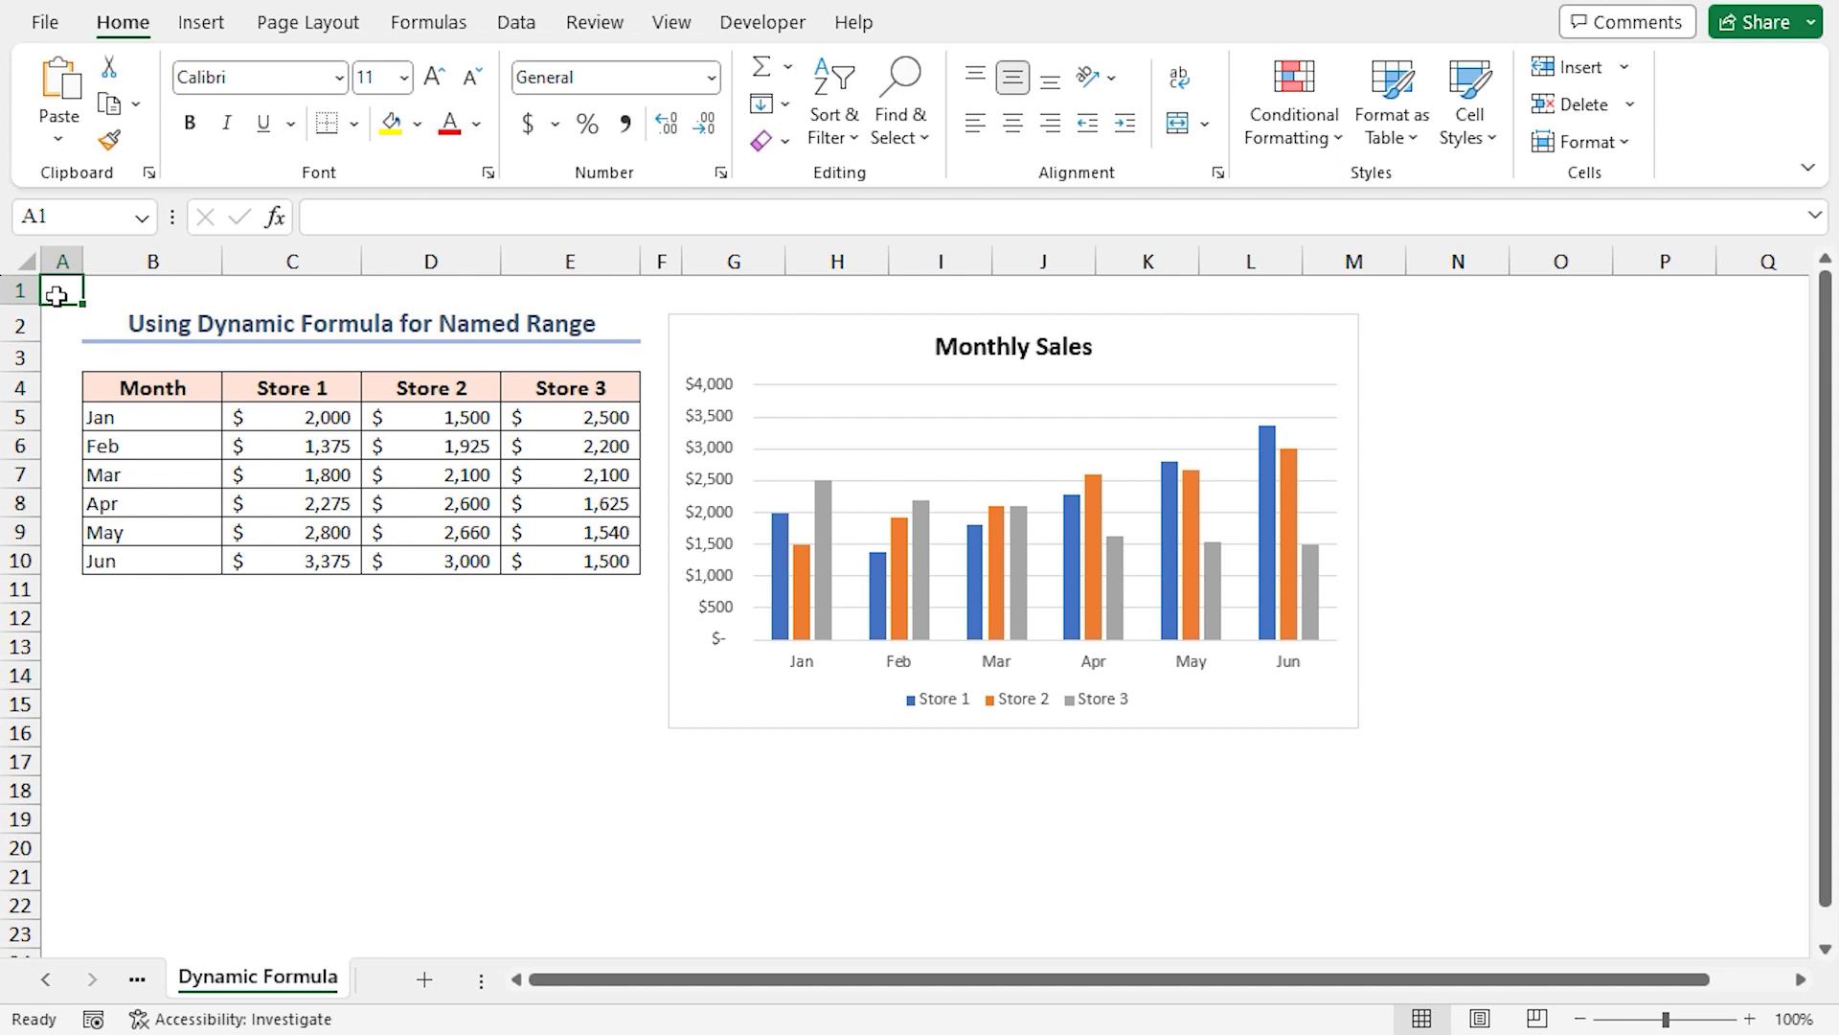
# Select the Month, Store 1, Store 2 and Store 3 header cells, then return to A1.
pyautogui.click(134, 387)
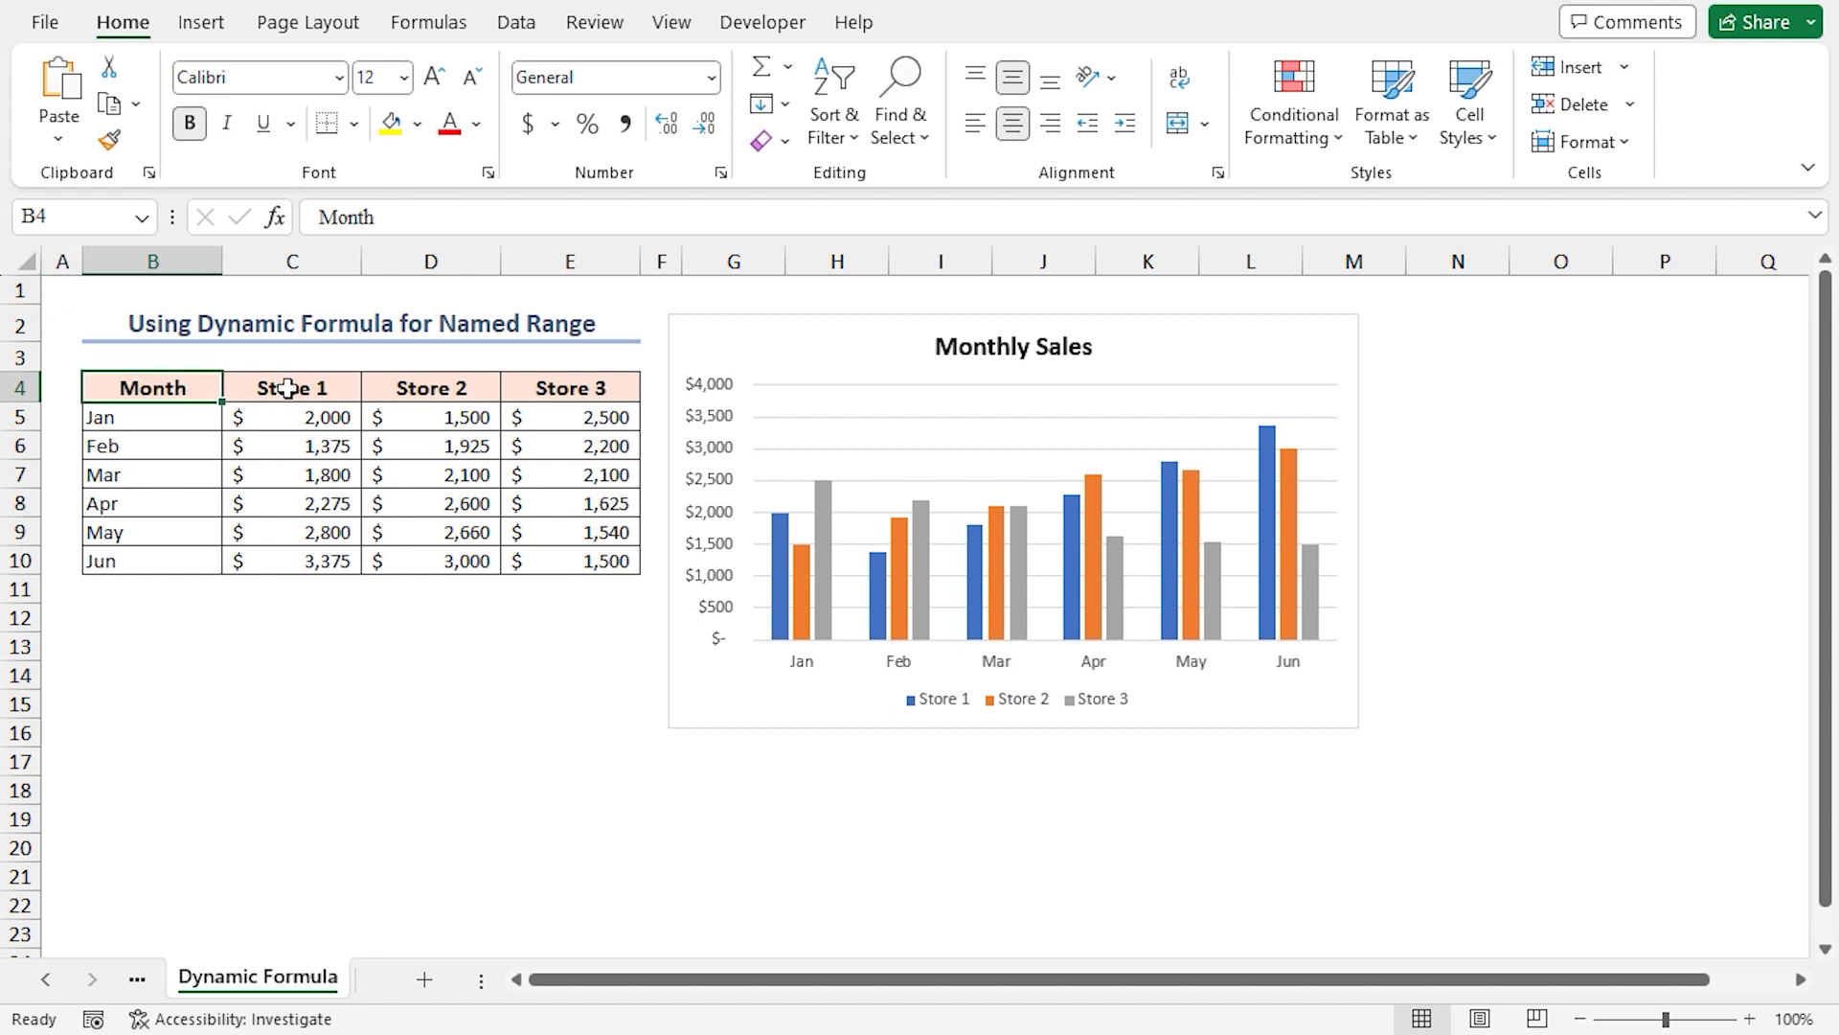
pyautogui.click(287, 387)
pyautogui.click(421, 387)
pyautogui.click(546, 386)
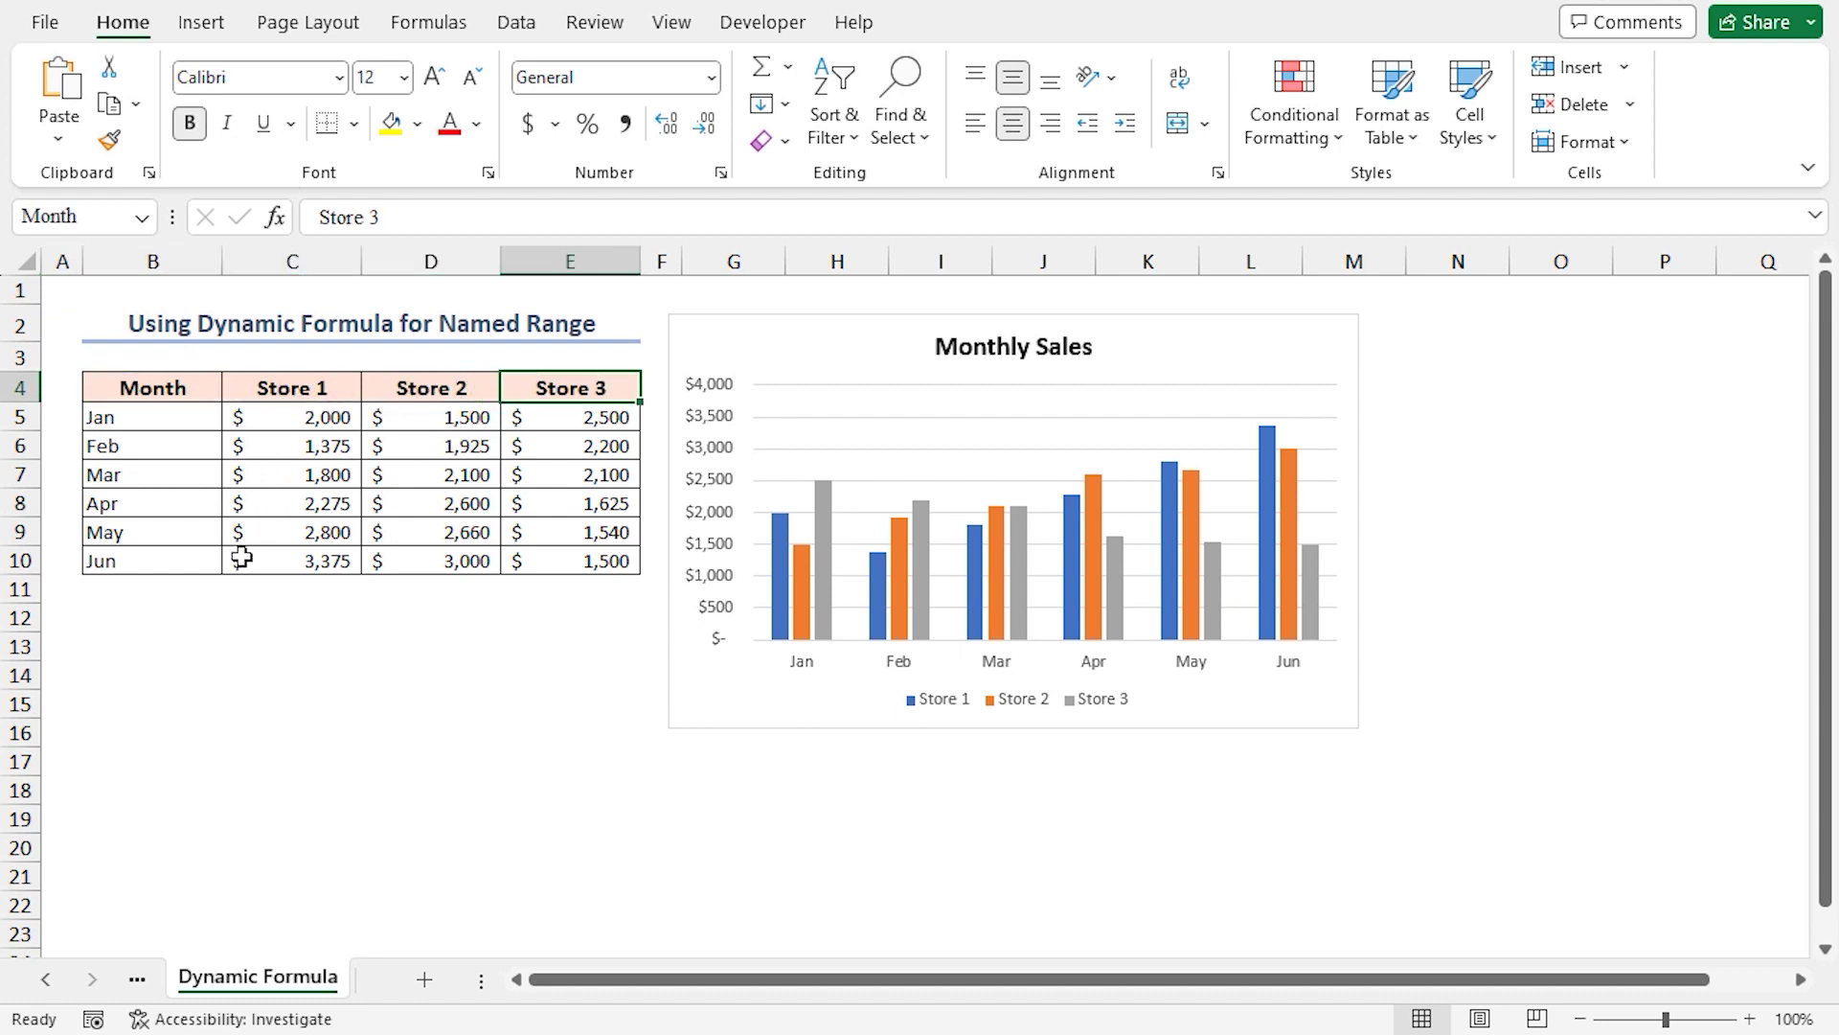
pyautogui.hotkey('ctrl', 'Home')
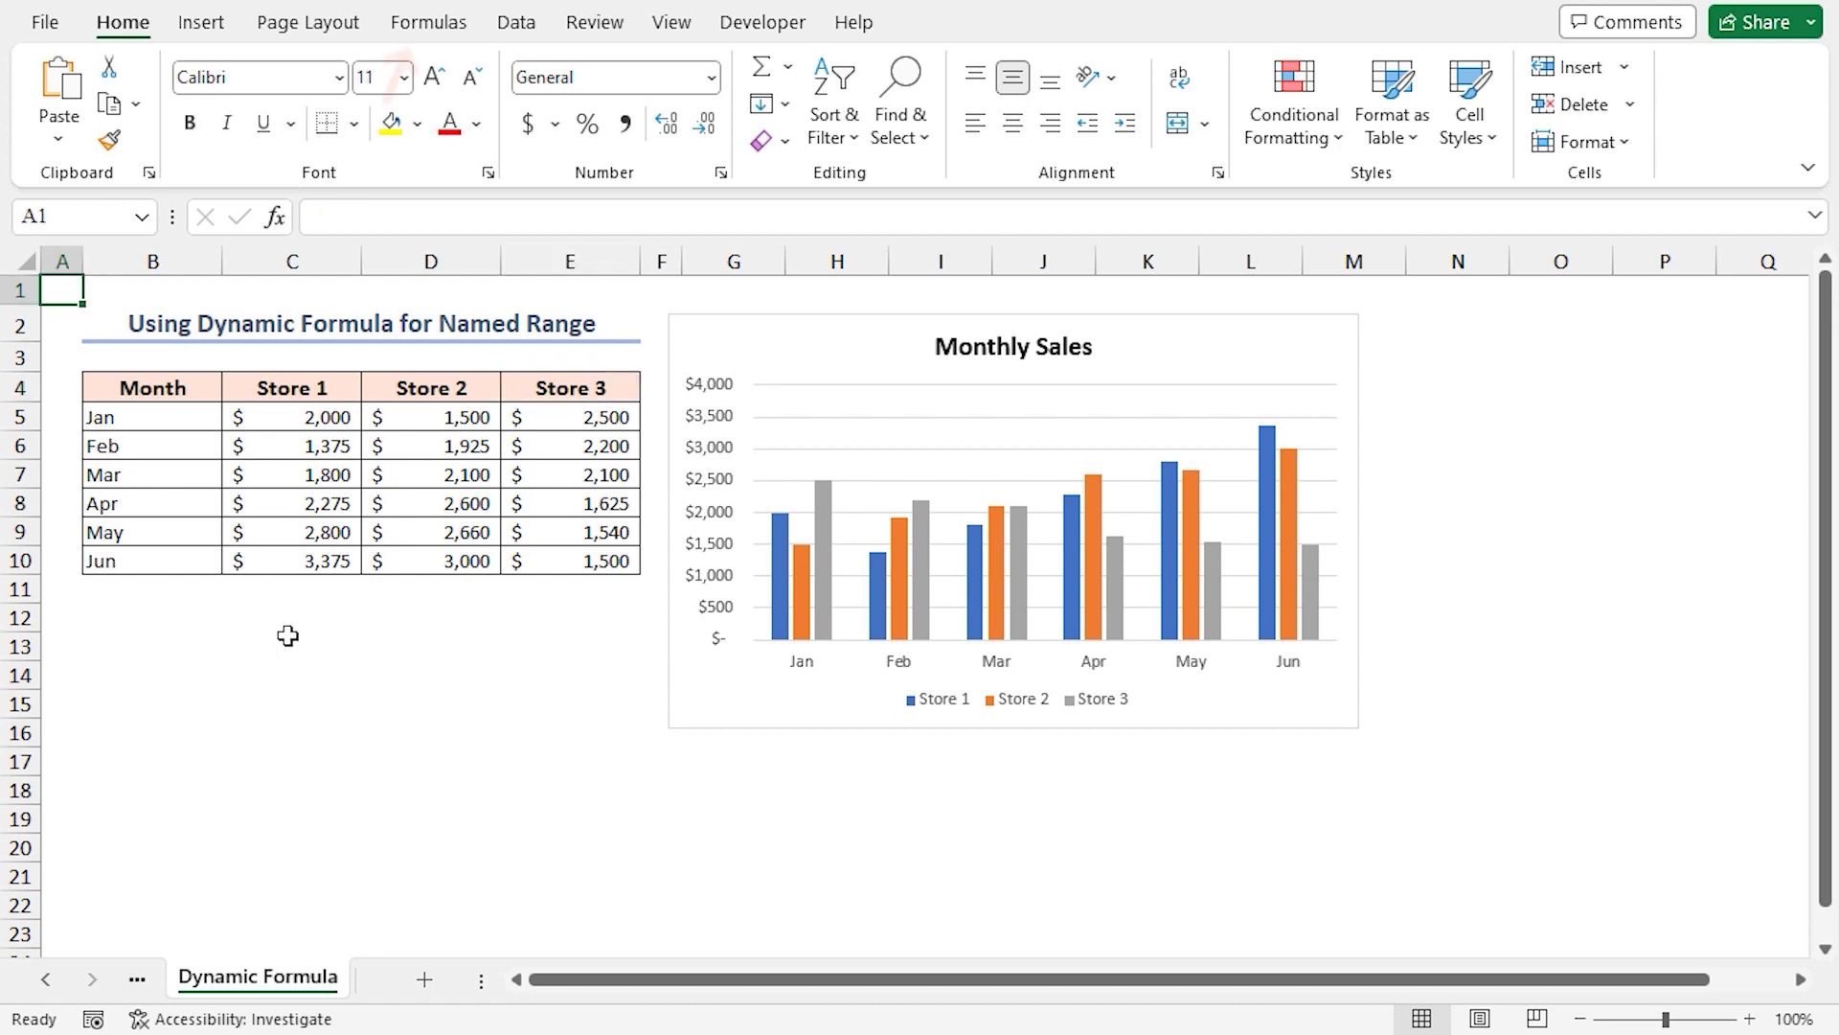
# Start a new defined name, Month, scoped to the Dynamic Formula sheet.
pyautogui.click(453, 33)
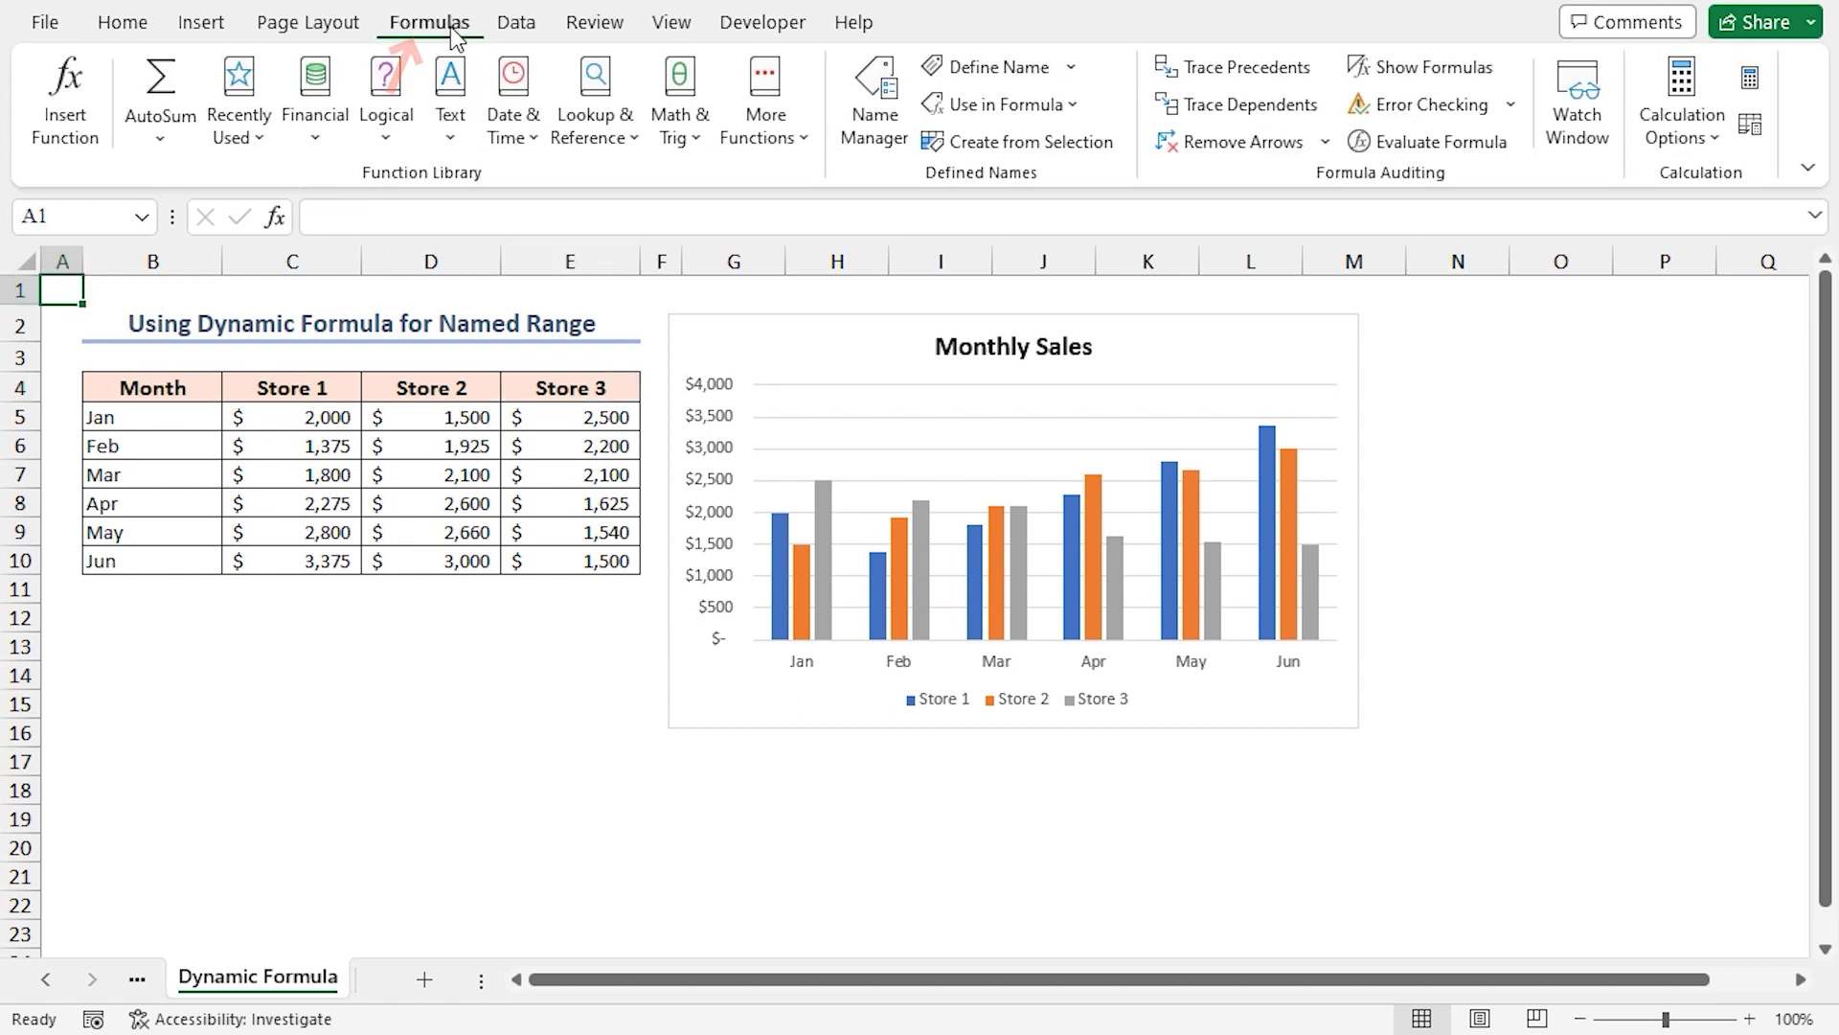
pyautogui.click(1011, 74)
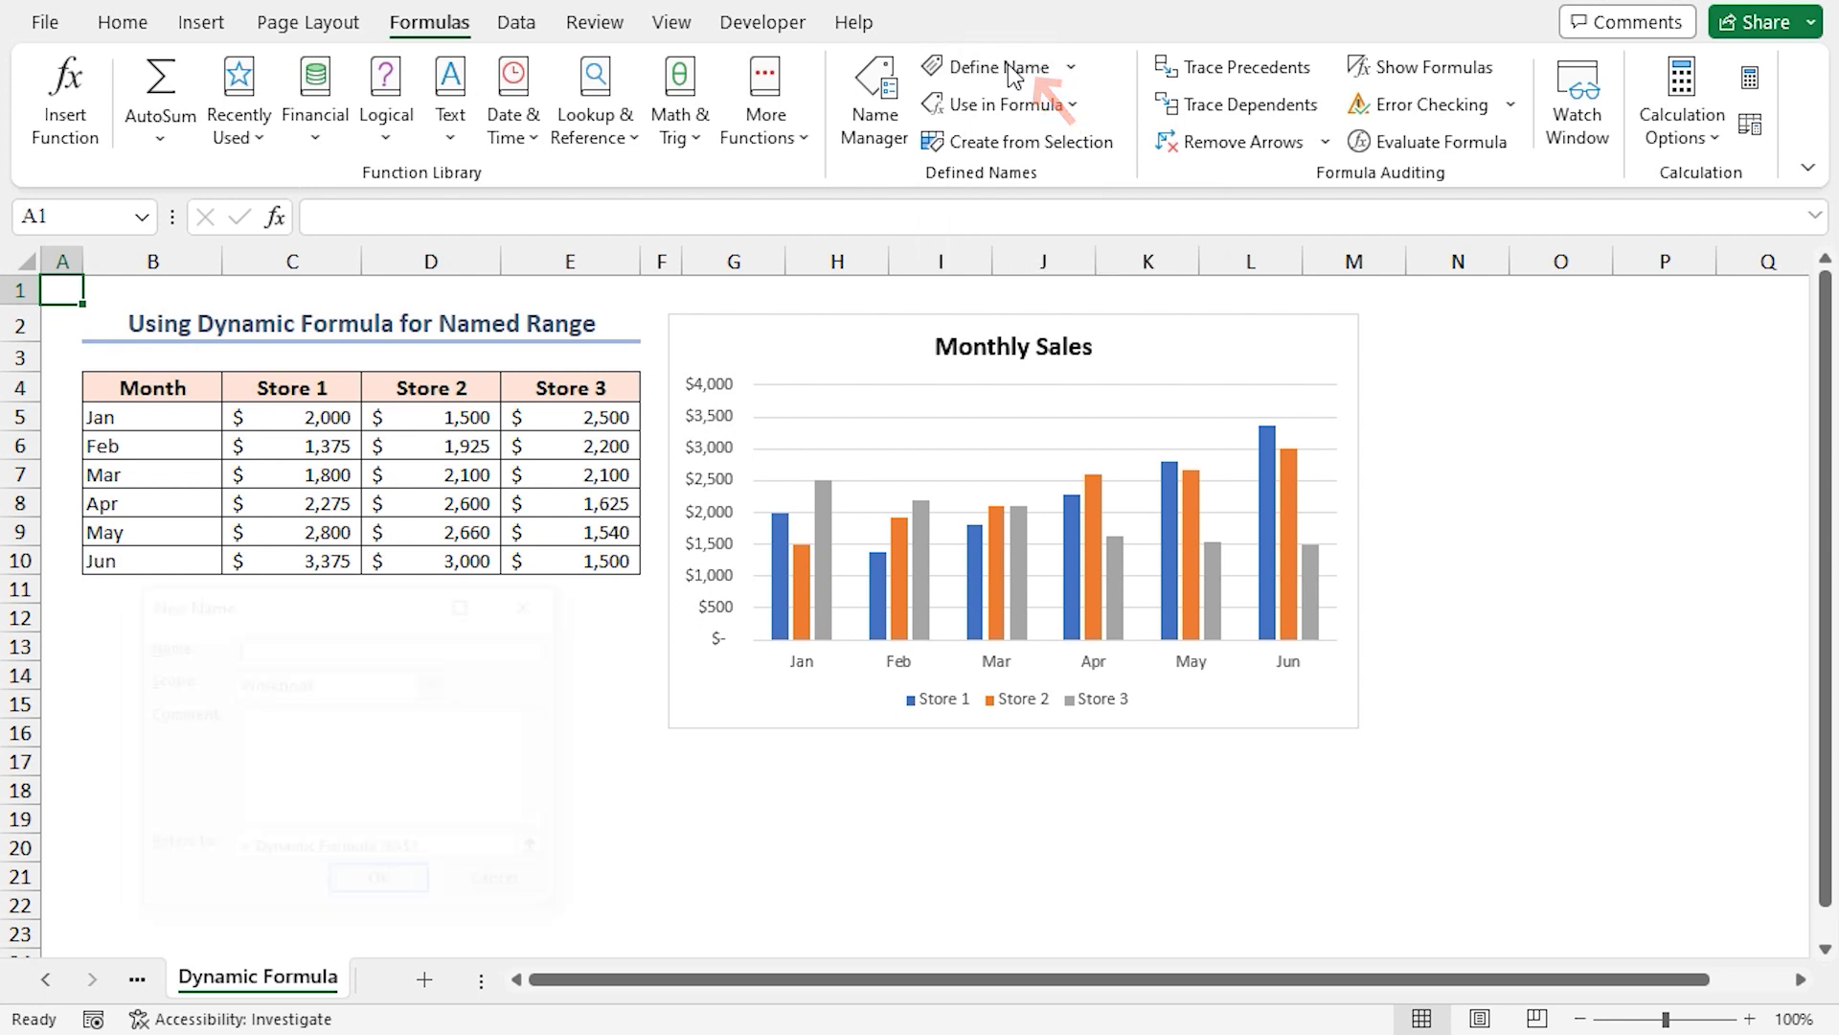
pyautogui.moveTo(337, 606); pyautogui.dragTo(325, 614)
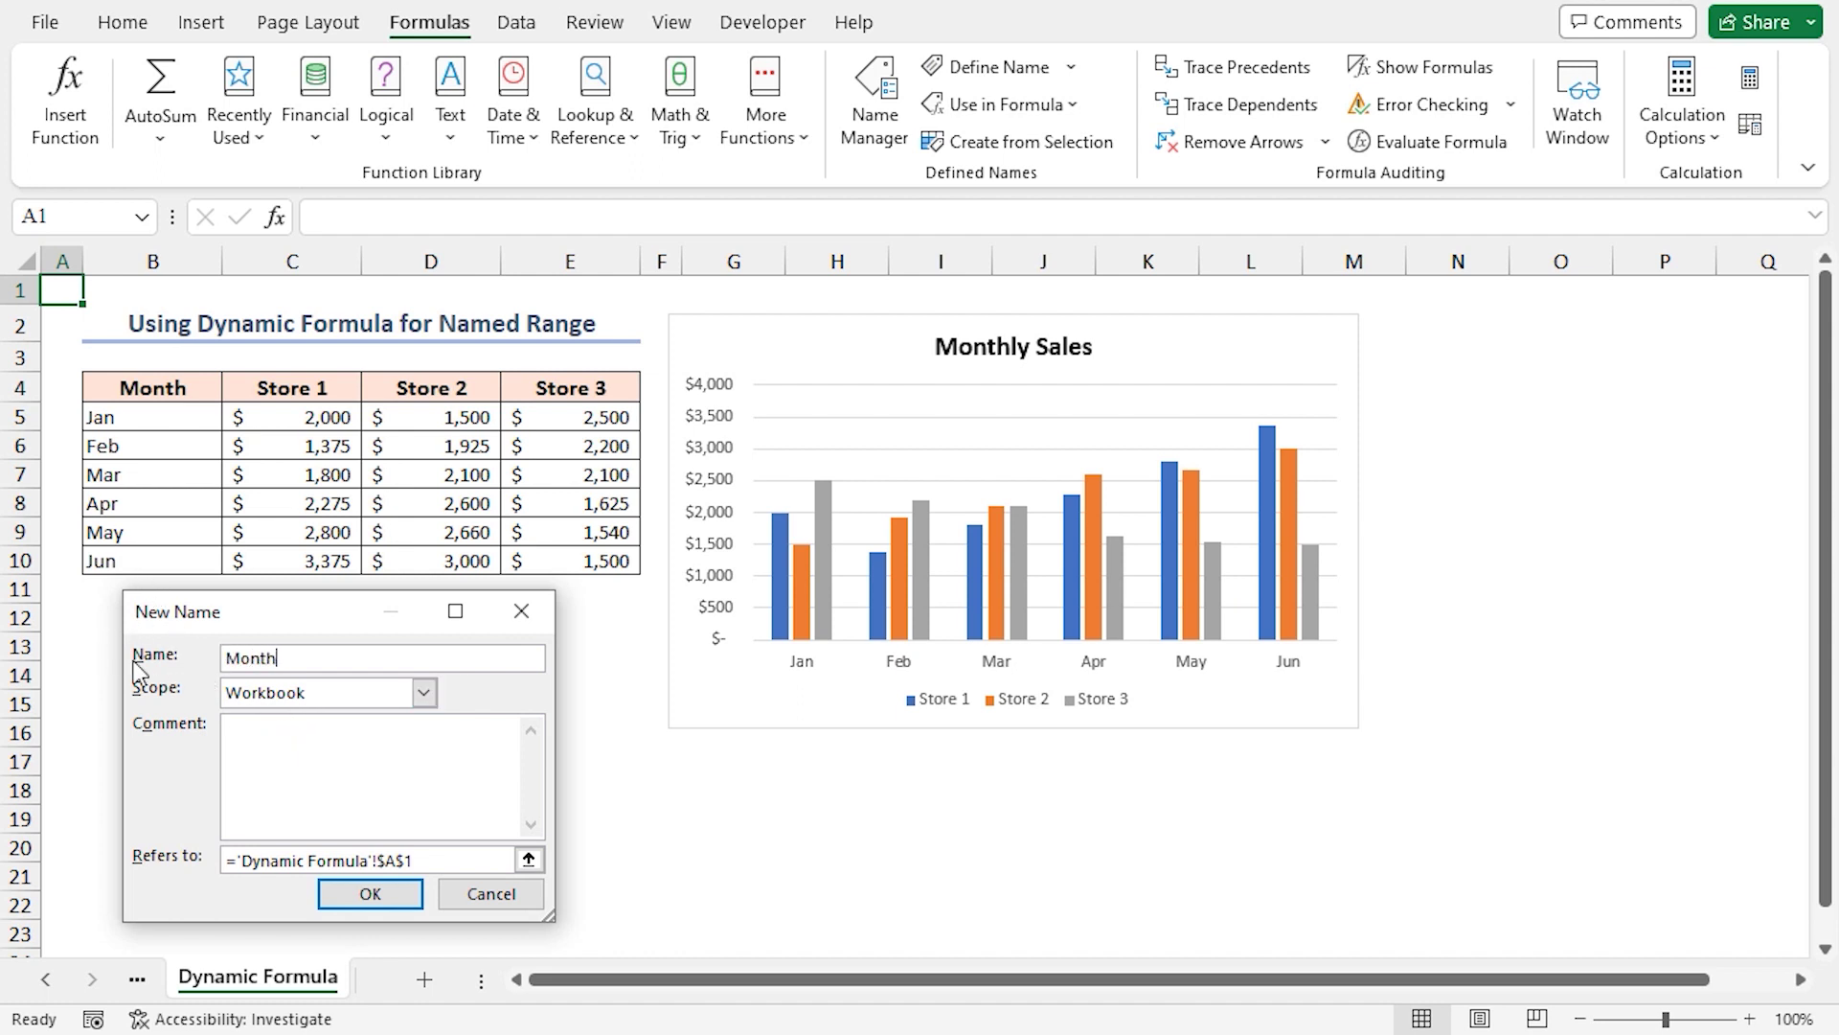
pyautogui.click(423, 696)
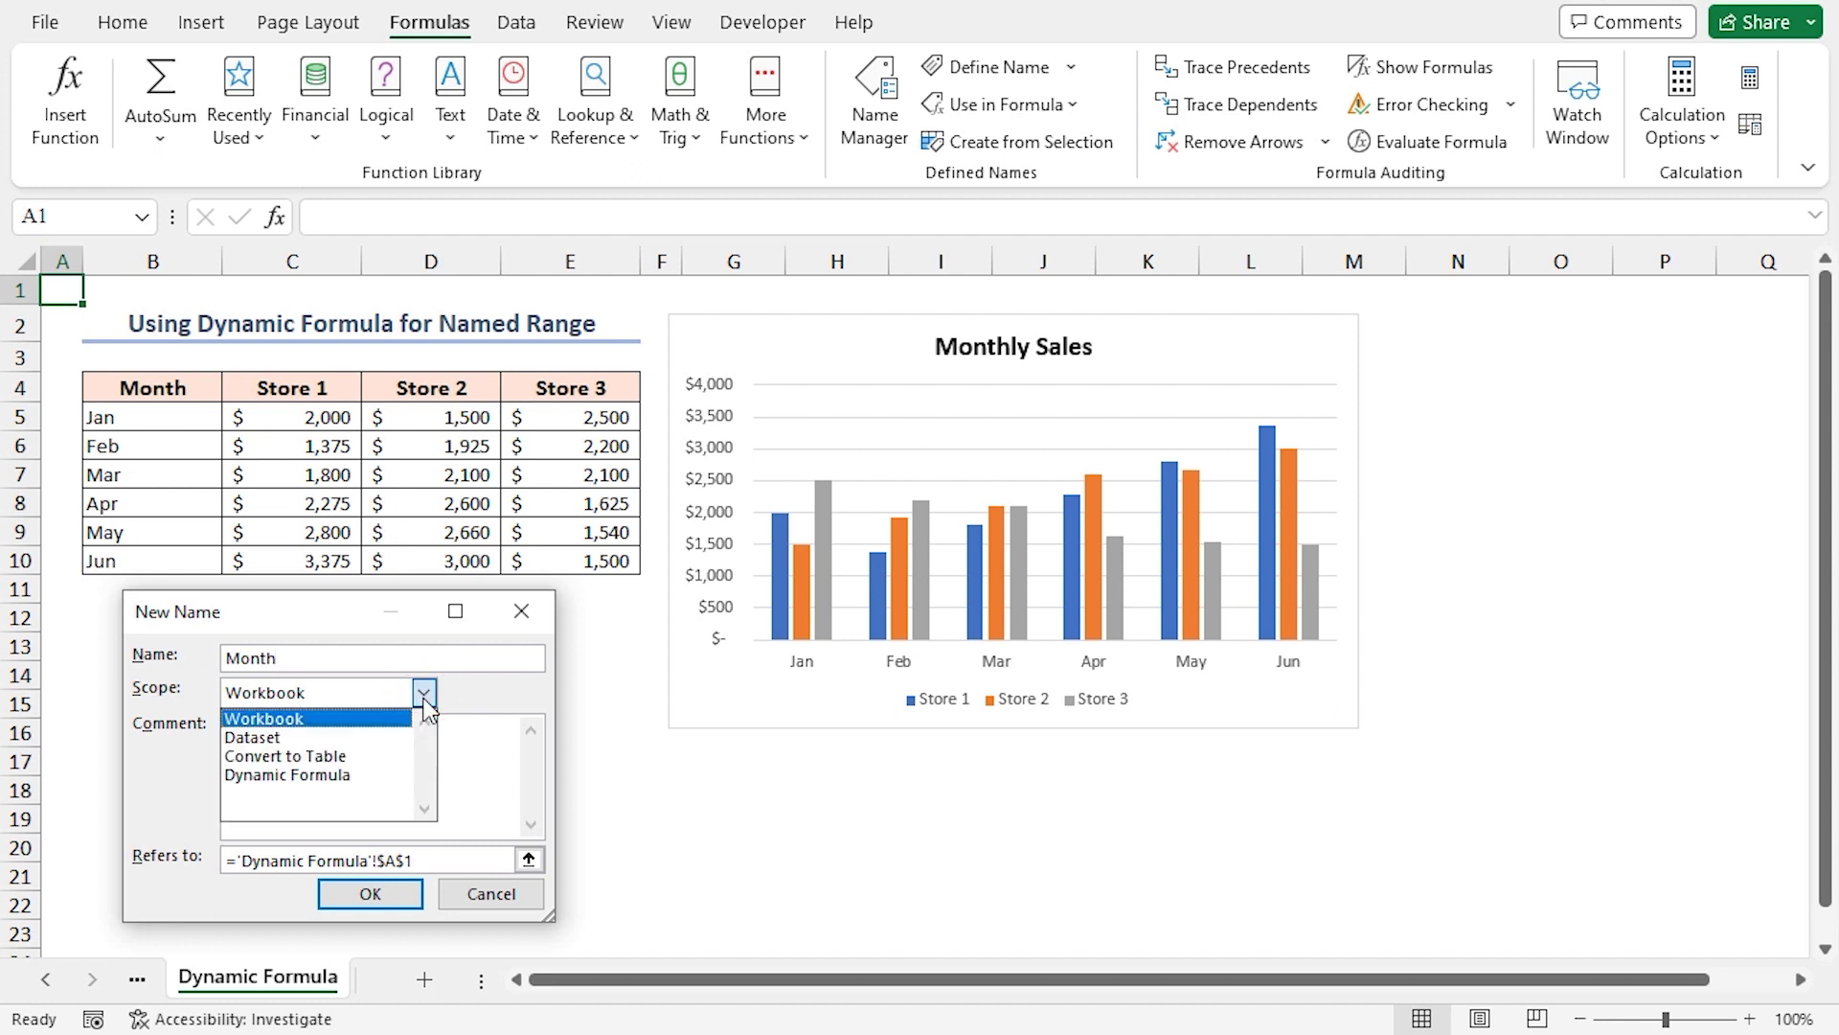
pyautogui.click(337, 782)
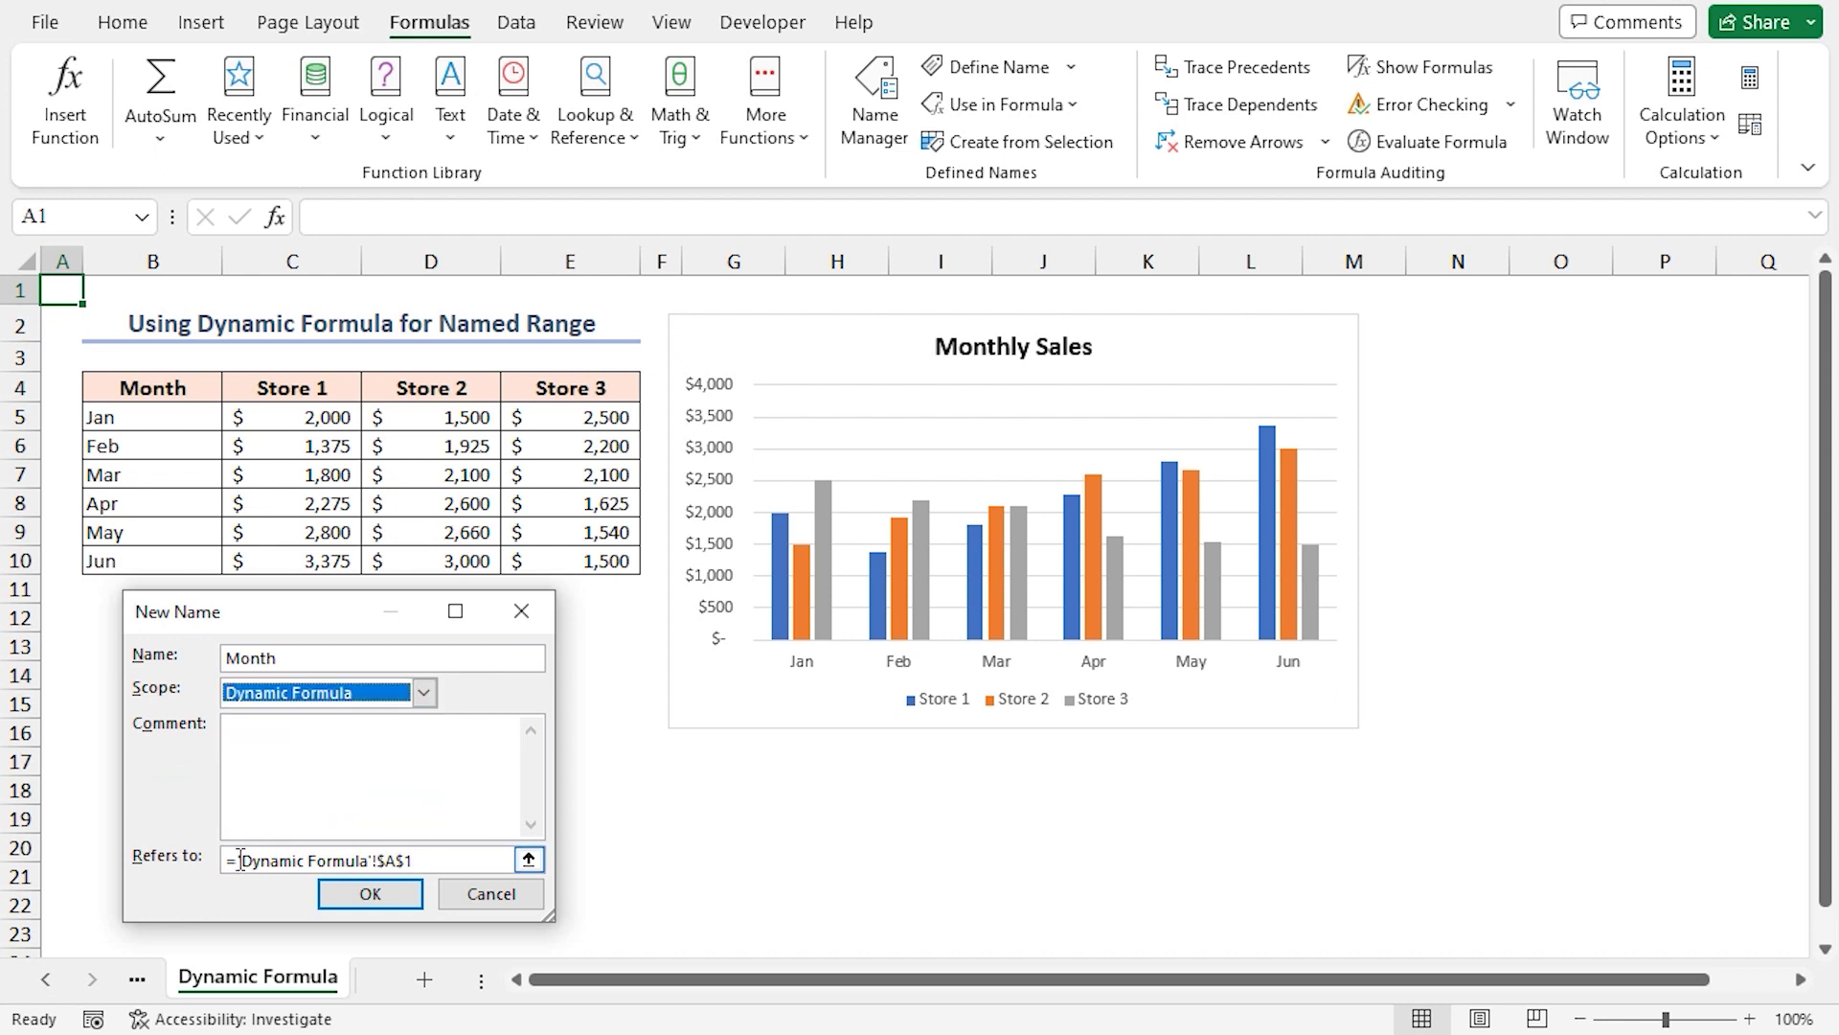
# Replace the Refers to reference with OFFSET anchored at $B$5 and COUNTA over column B.
pyautogui.moveTo(241, 859); pyautogui.dragTo(418, 864)
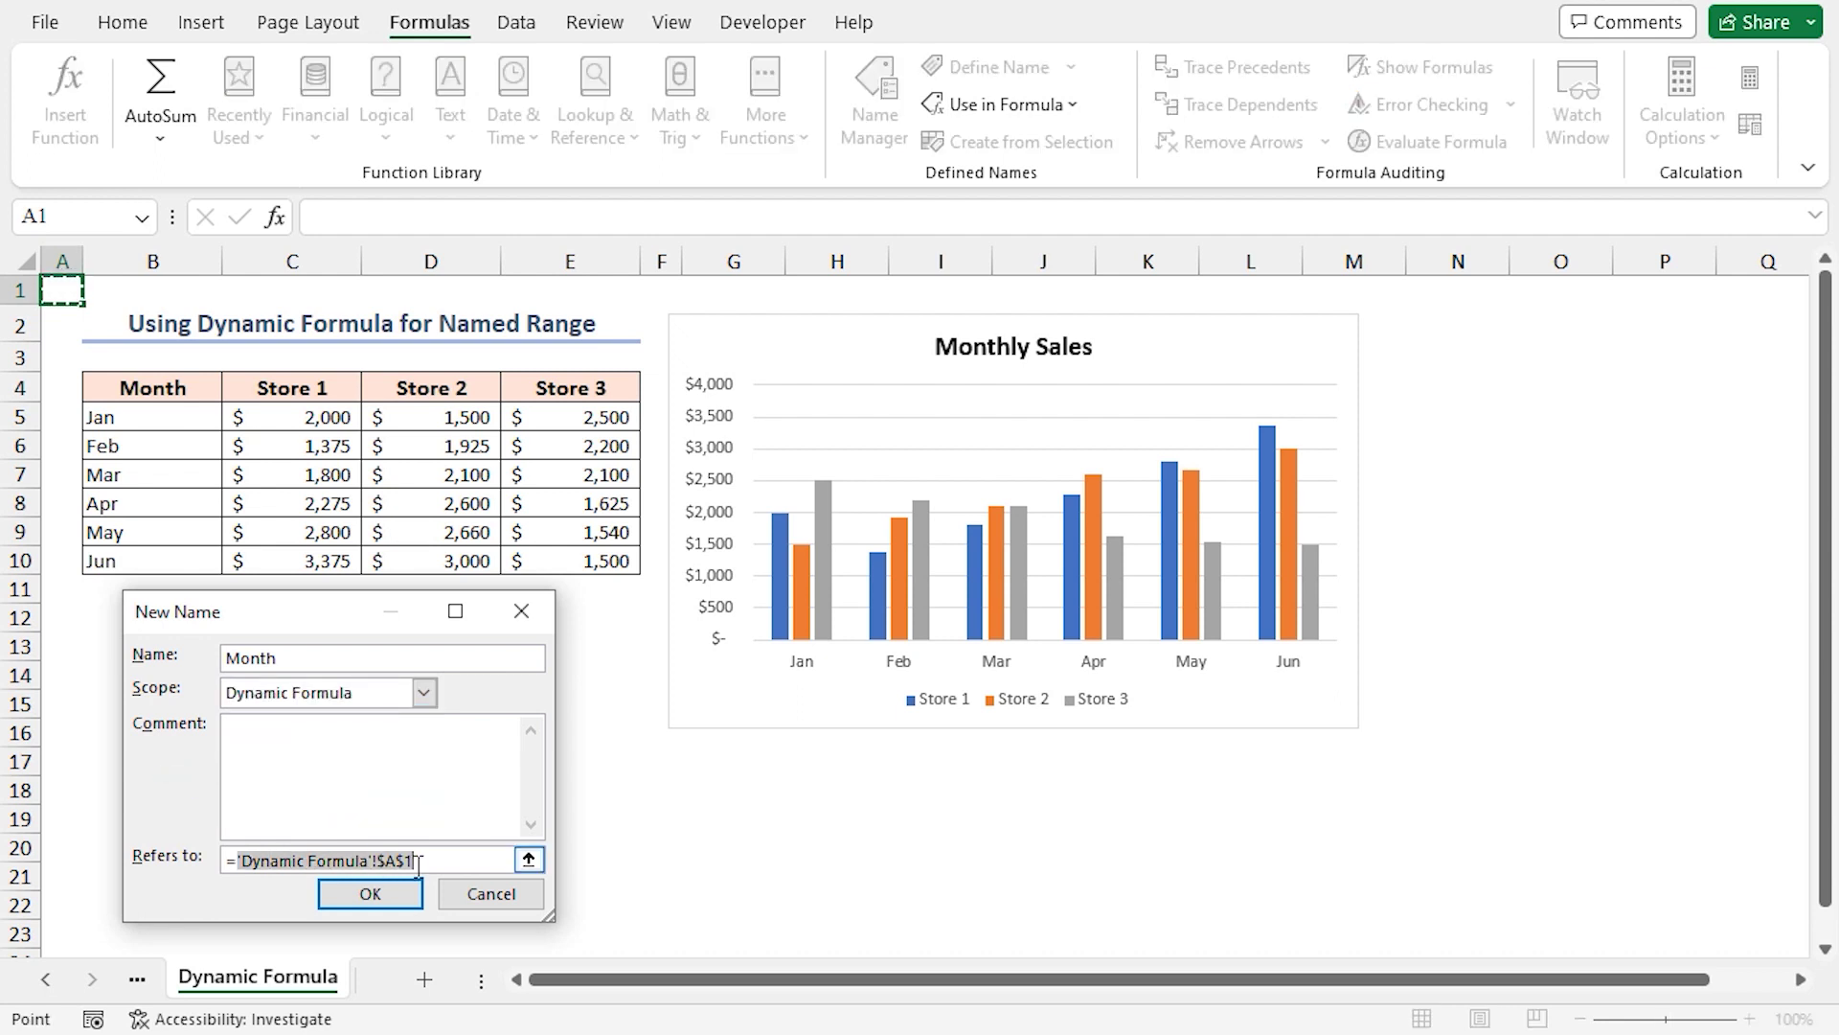
pyautogui.press('BackSpace')
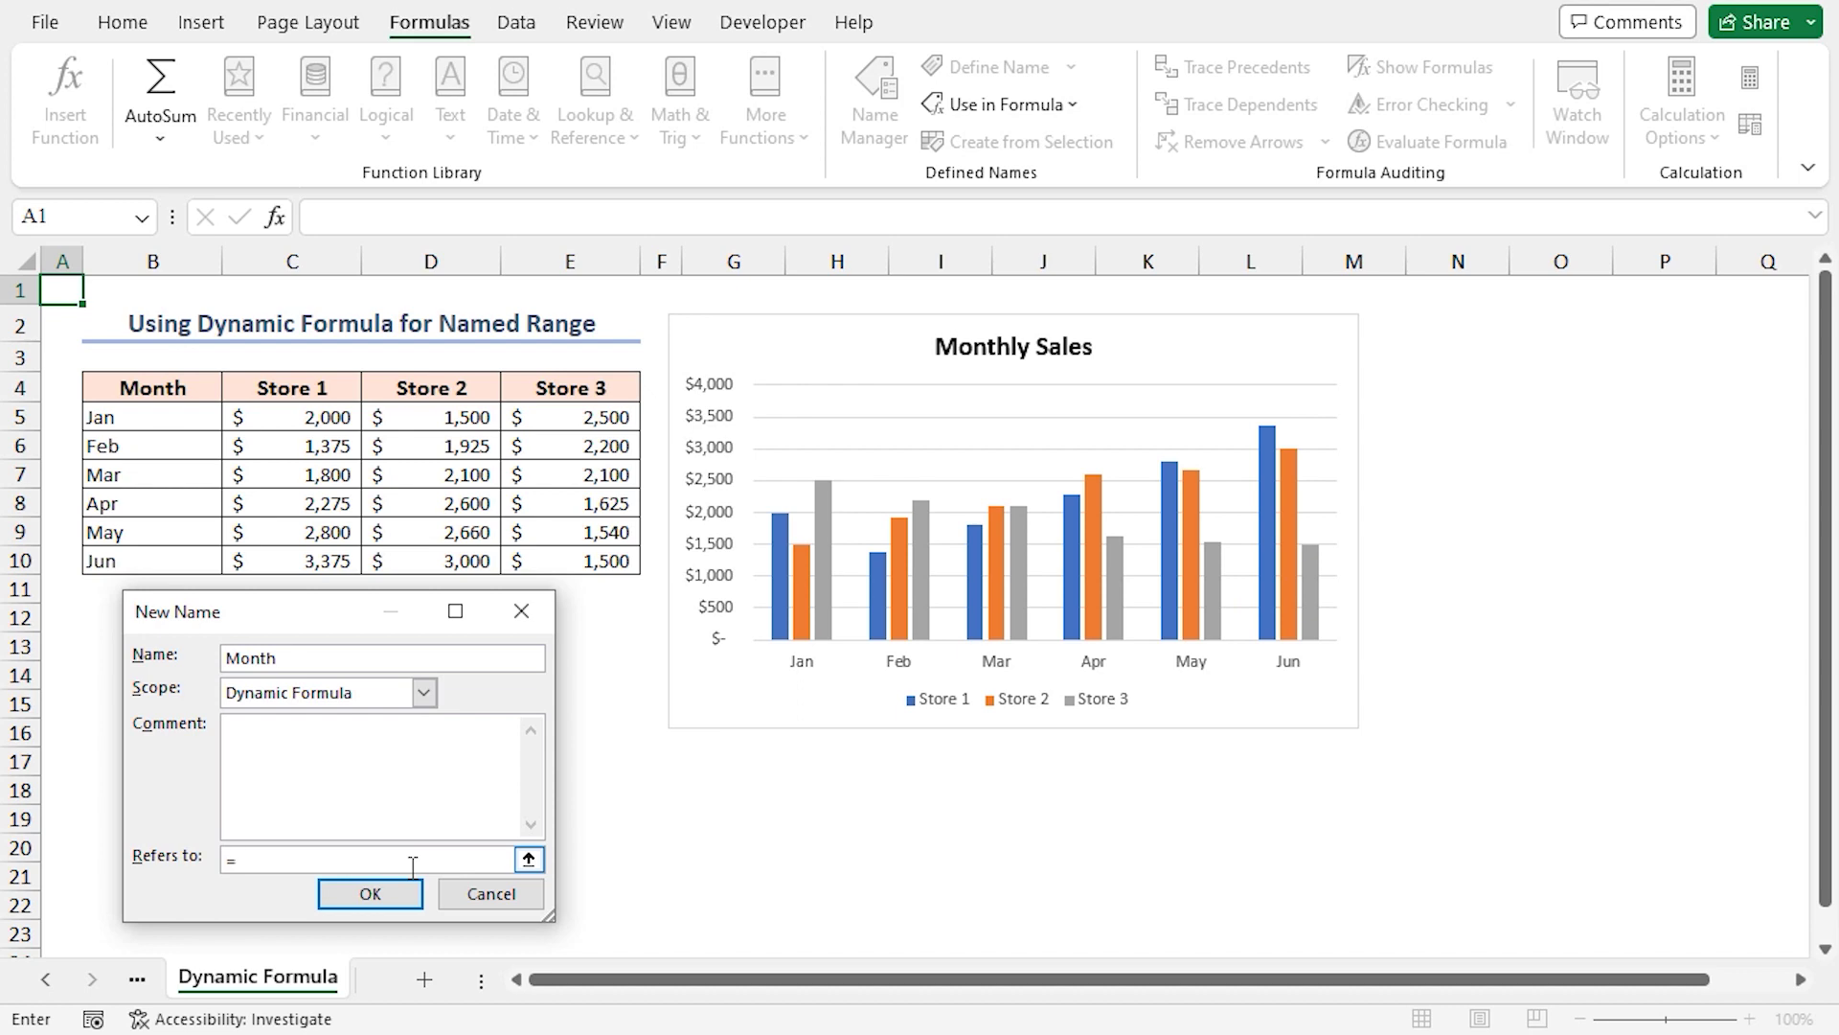
pyautogui.write('OFFSET(')
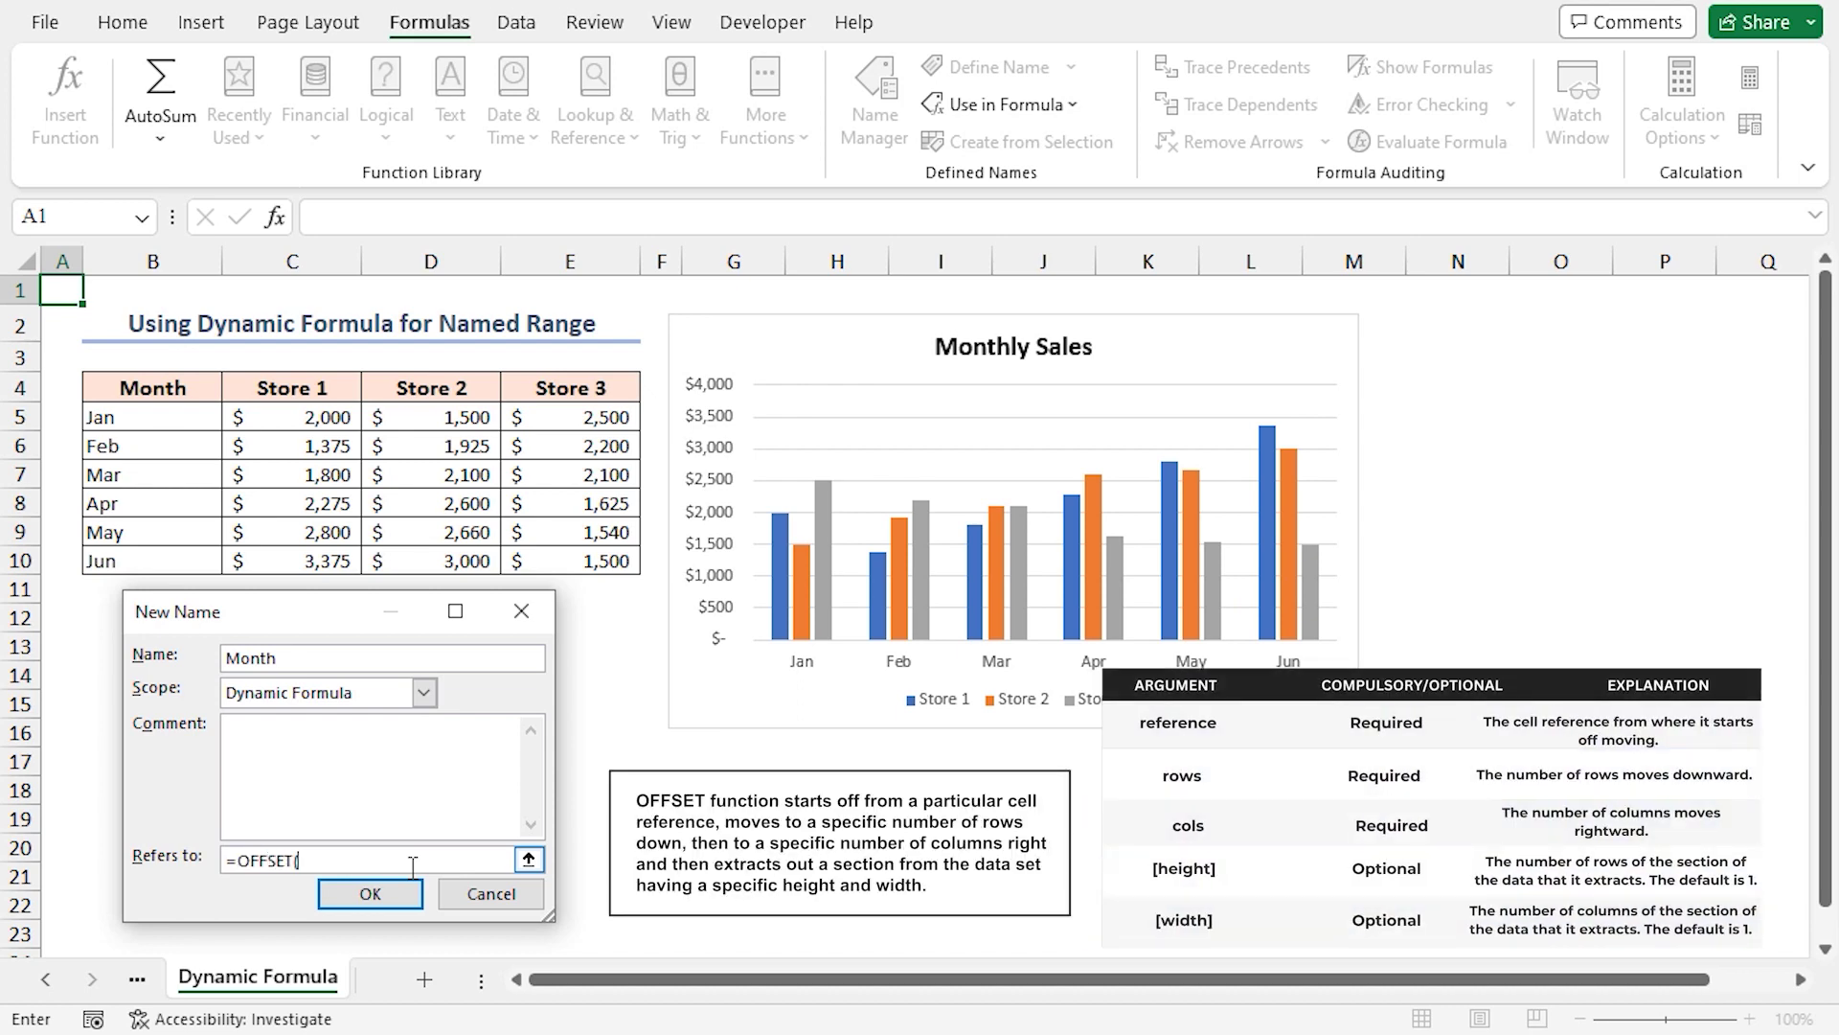
pyautogui.click(143, 417)
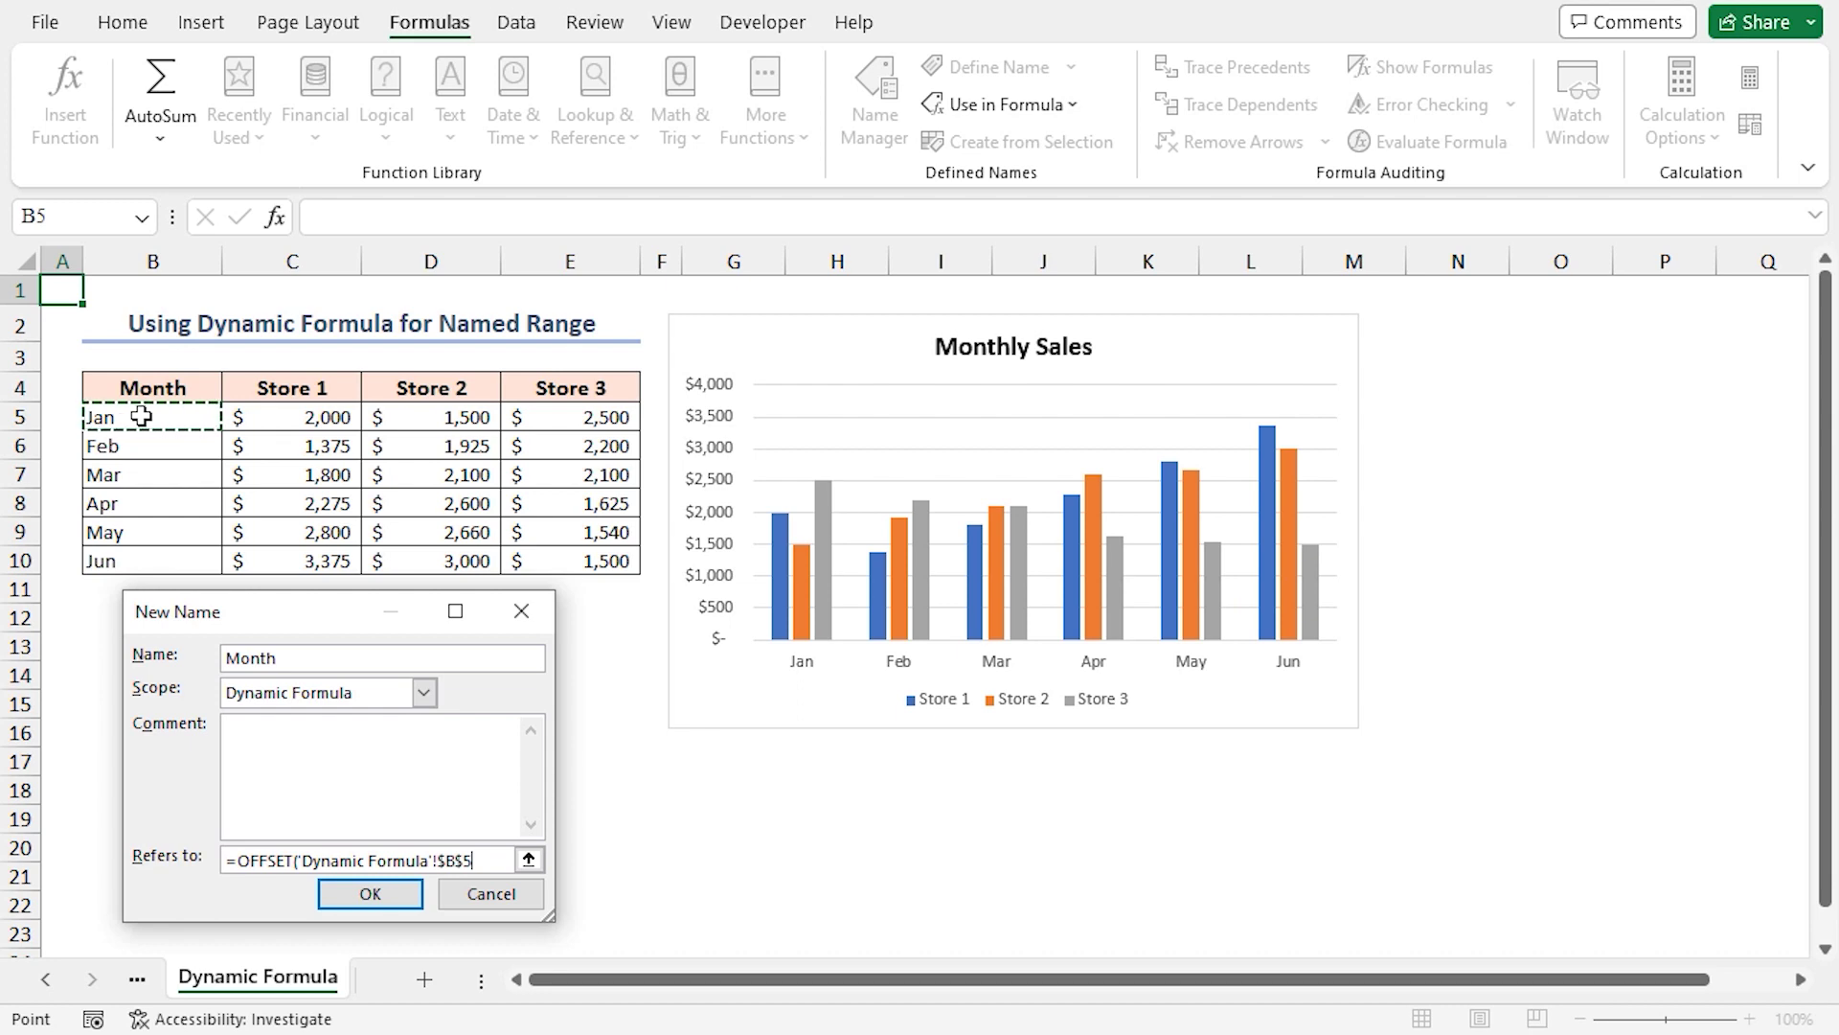
pyautogui.write(',0,0,')
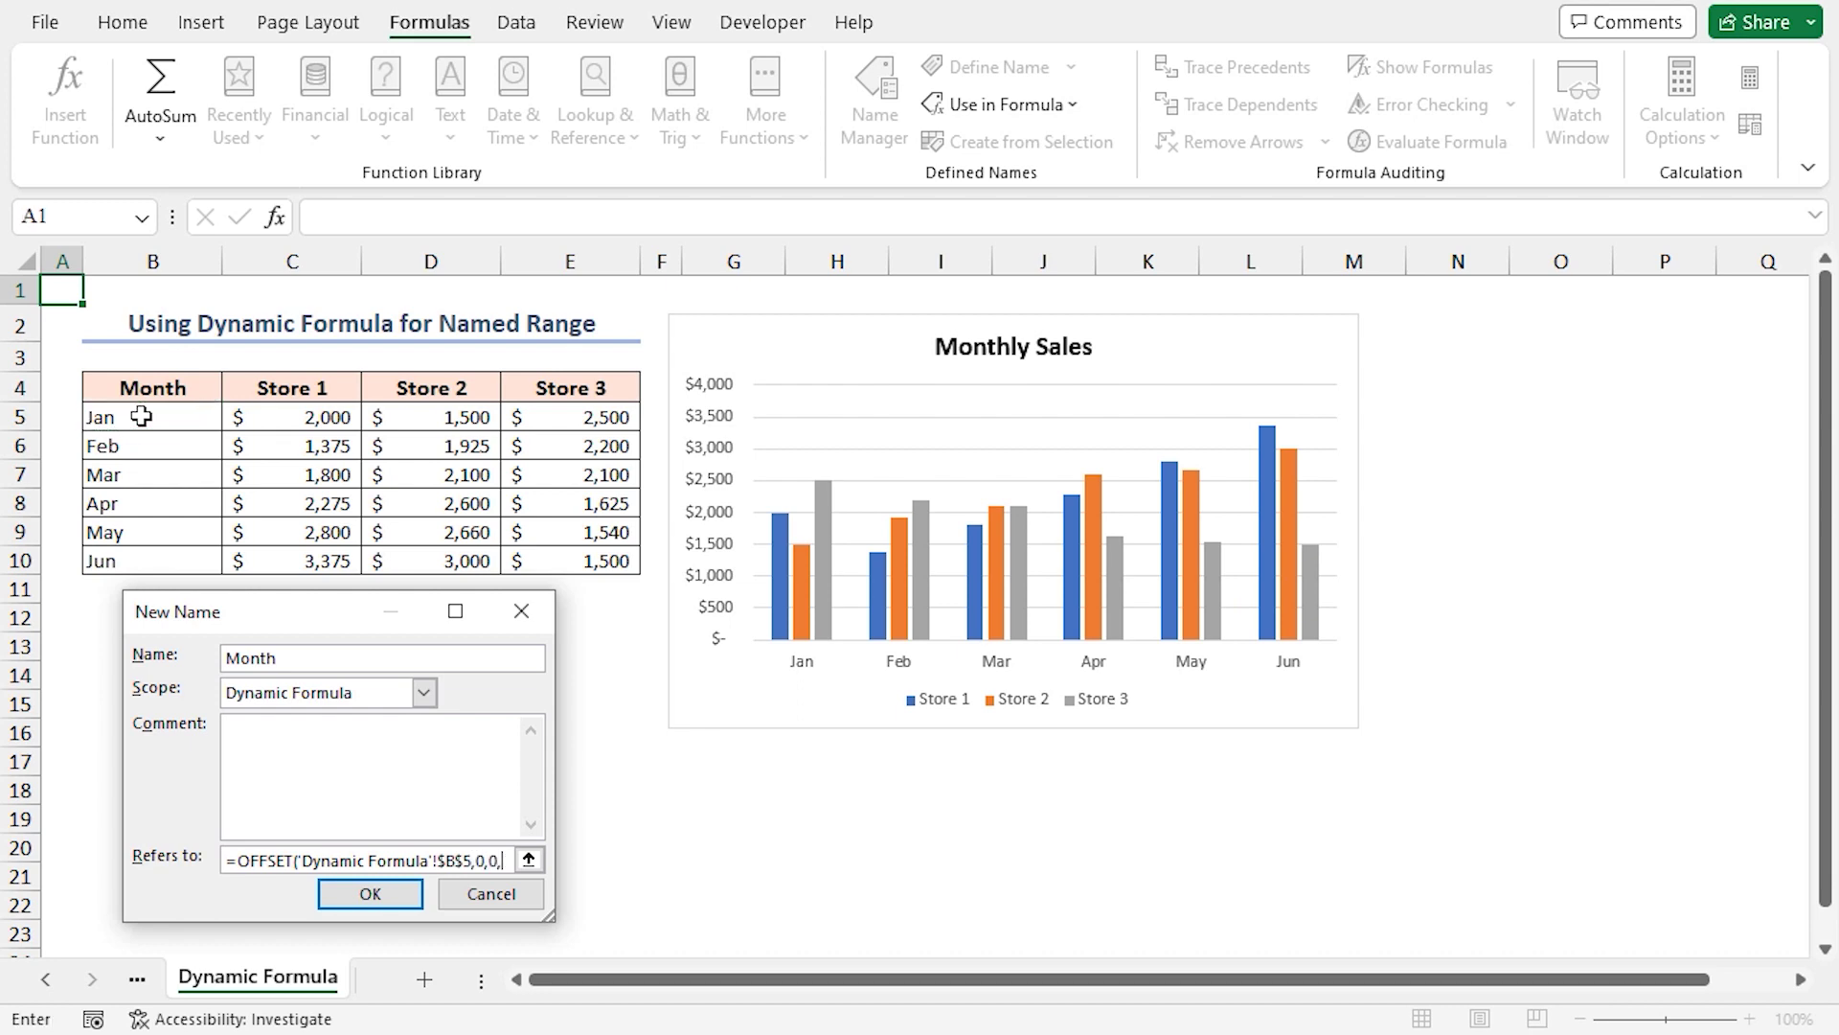
pyautogui.write('CO')
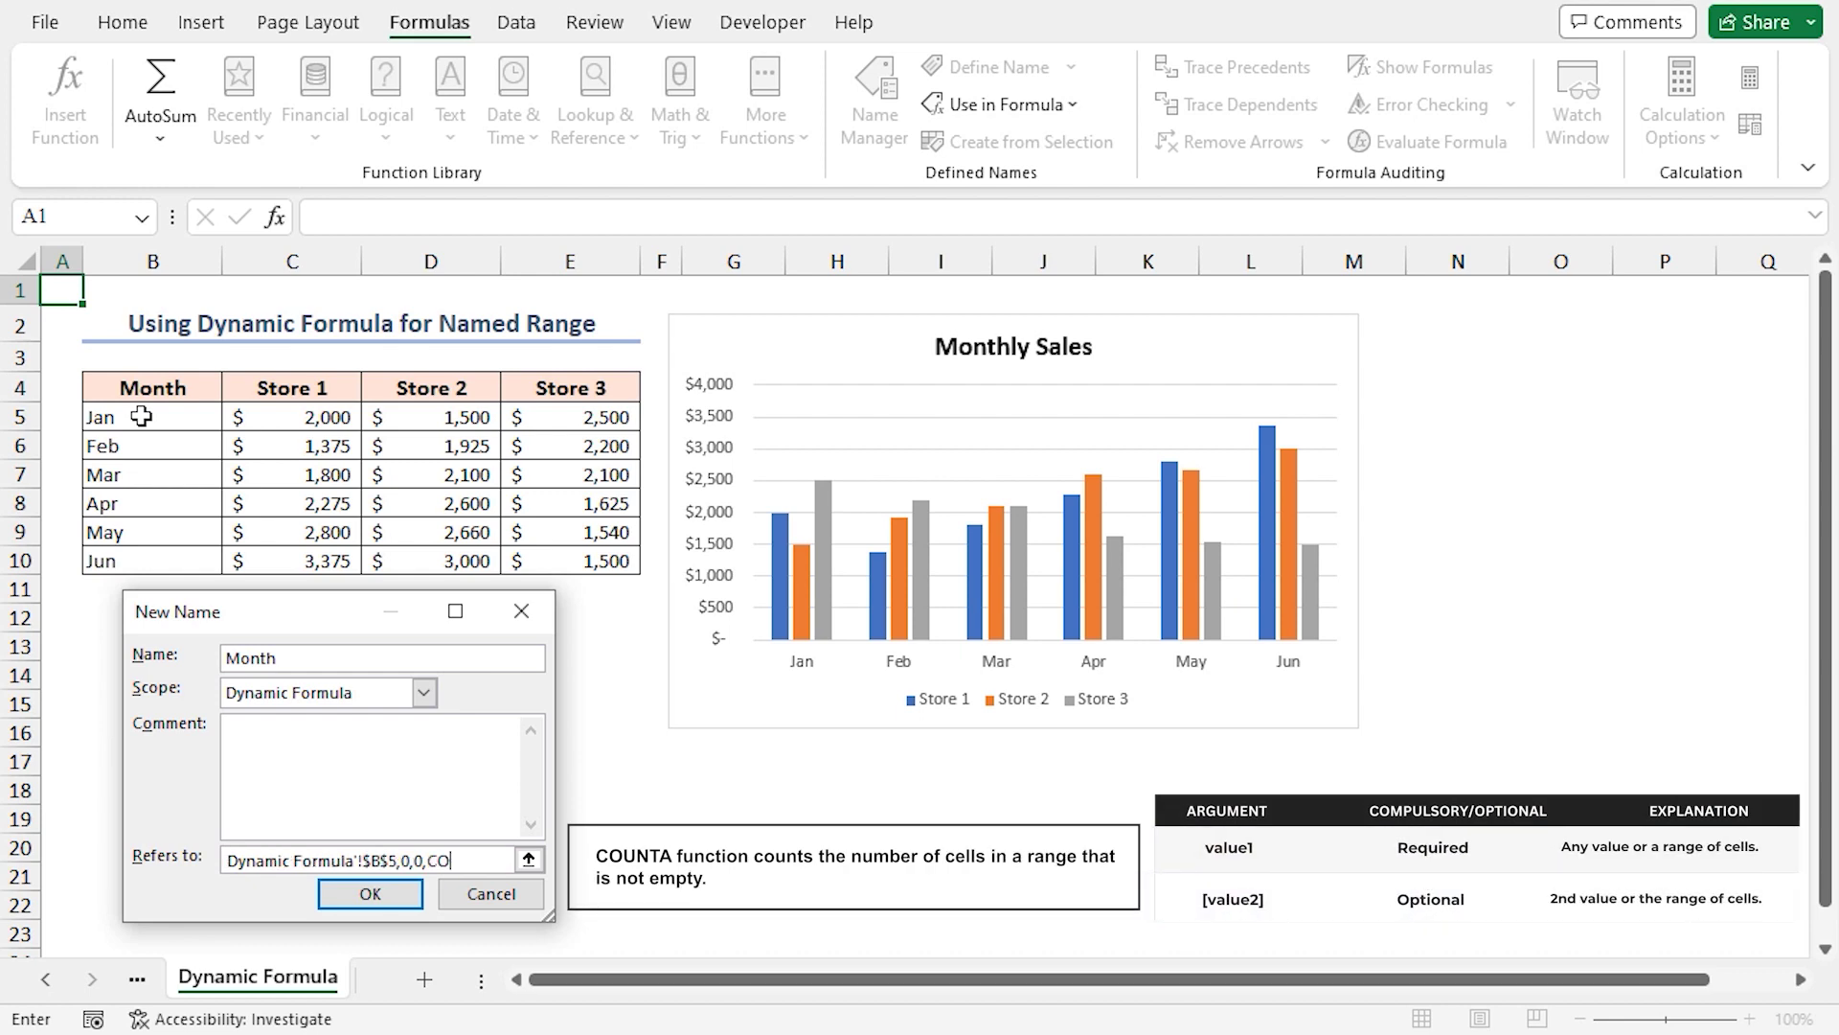
pyautogui.write('UNTA(')
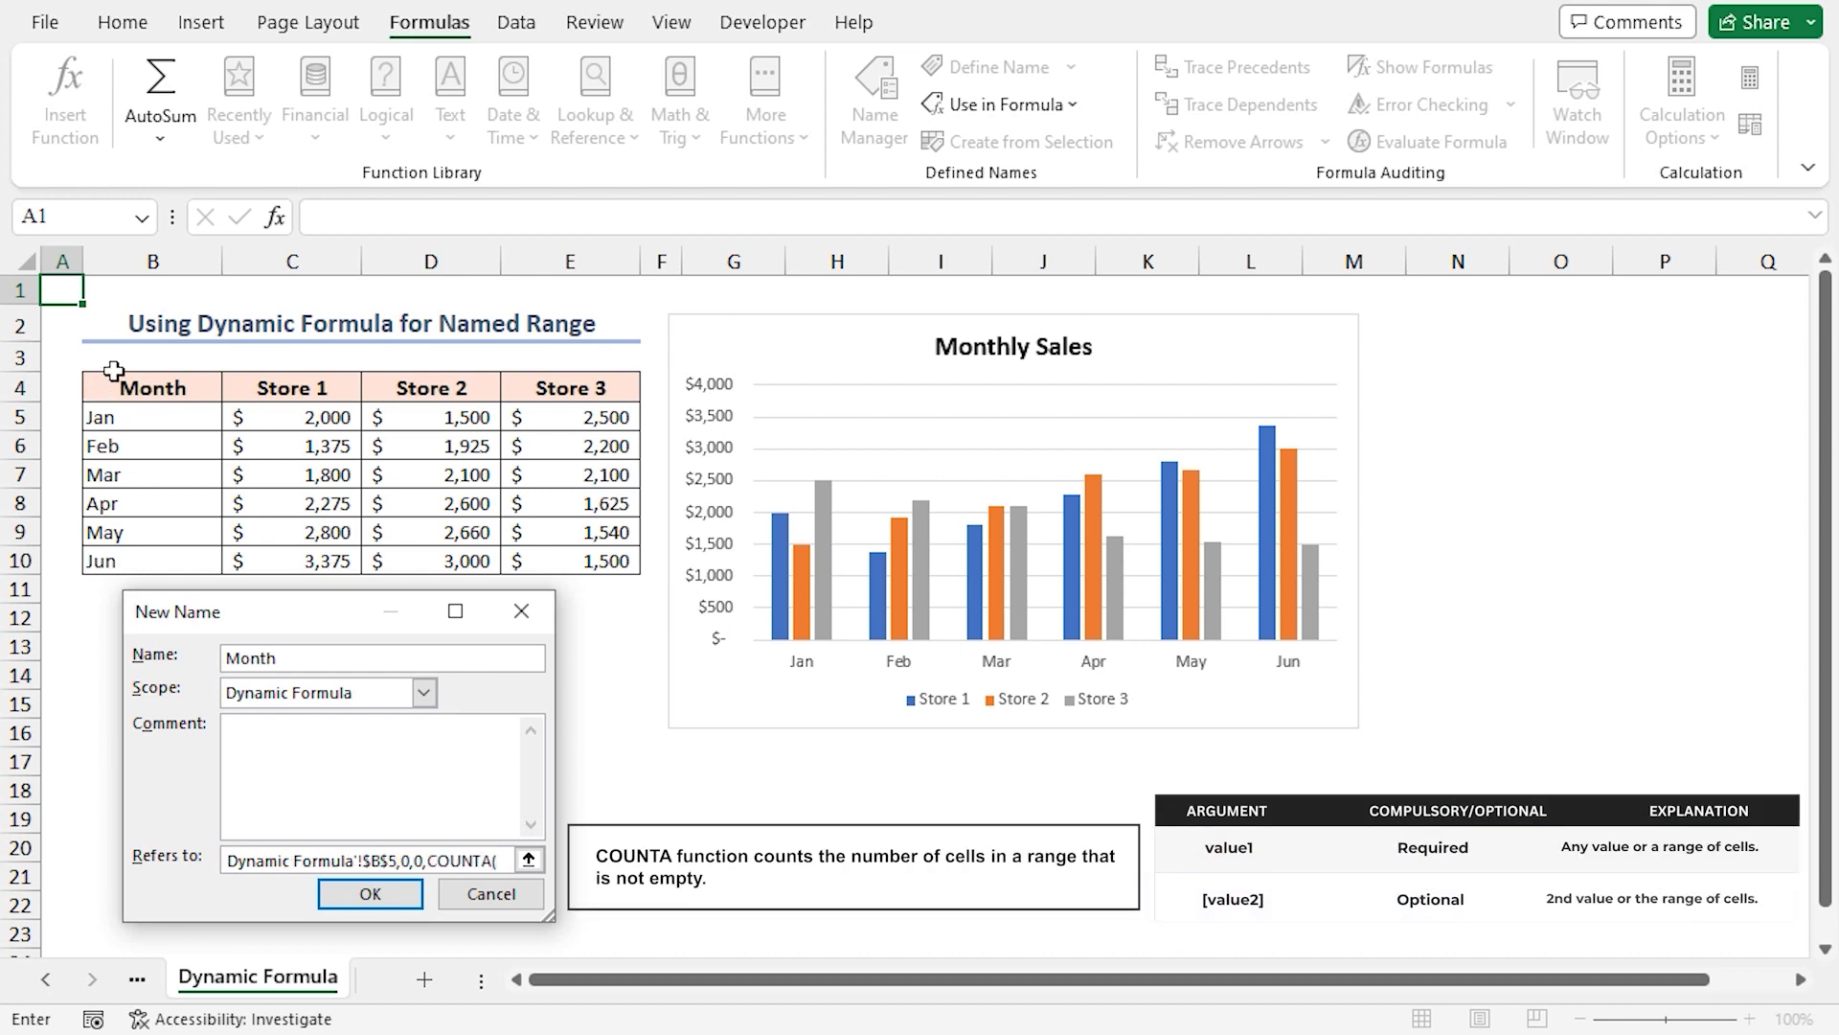
pyautogui.click(168, 256)
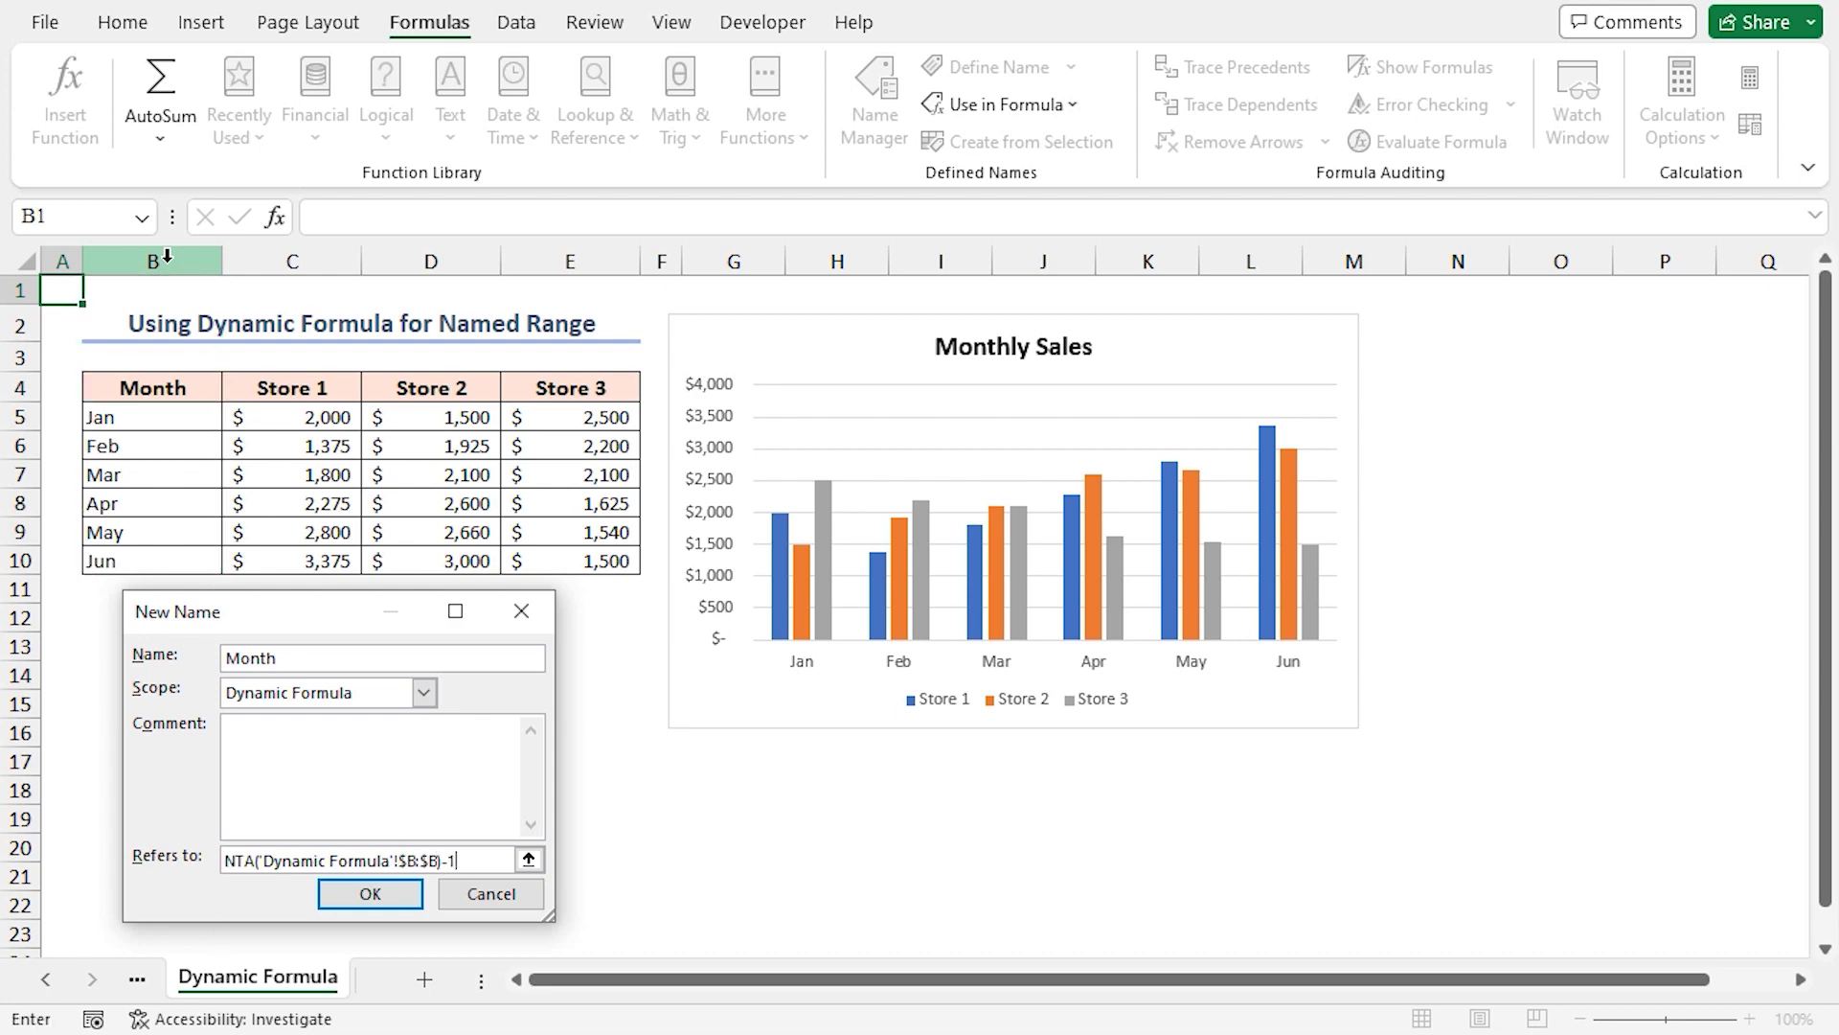
# Finish the formula with )-1), review its OFFSET, $B$5 and 0,0 parts, and save Month.
pyautogui.write(')-1)')
pyautogui.moveTo(323, 616); pyautogui.dragTo(317, 433)
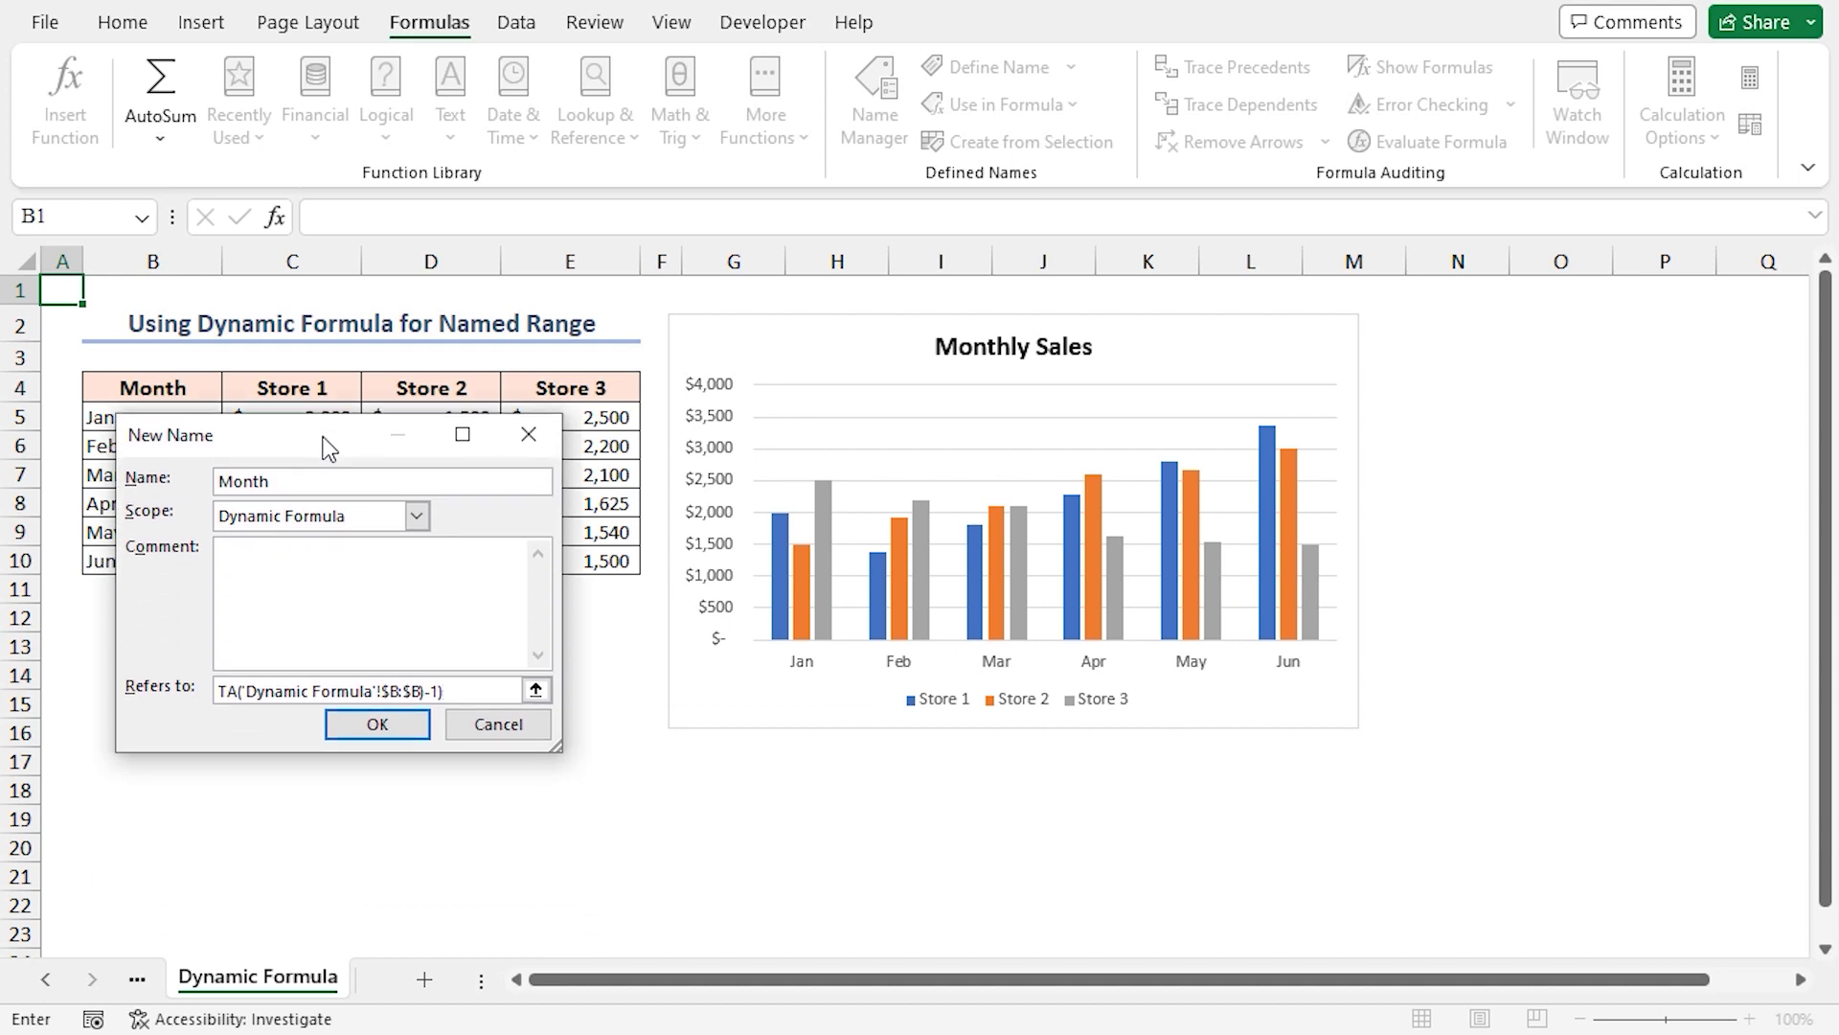
pyautogui.moveTo(556, 740); pyautogui.dragTo(868, 877)
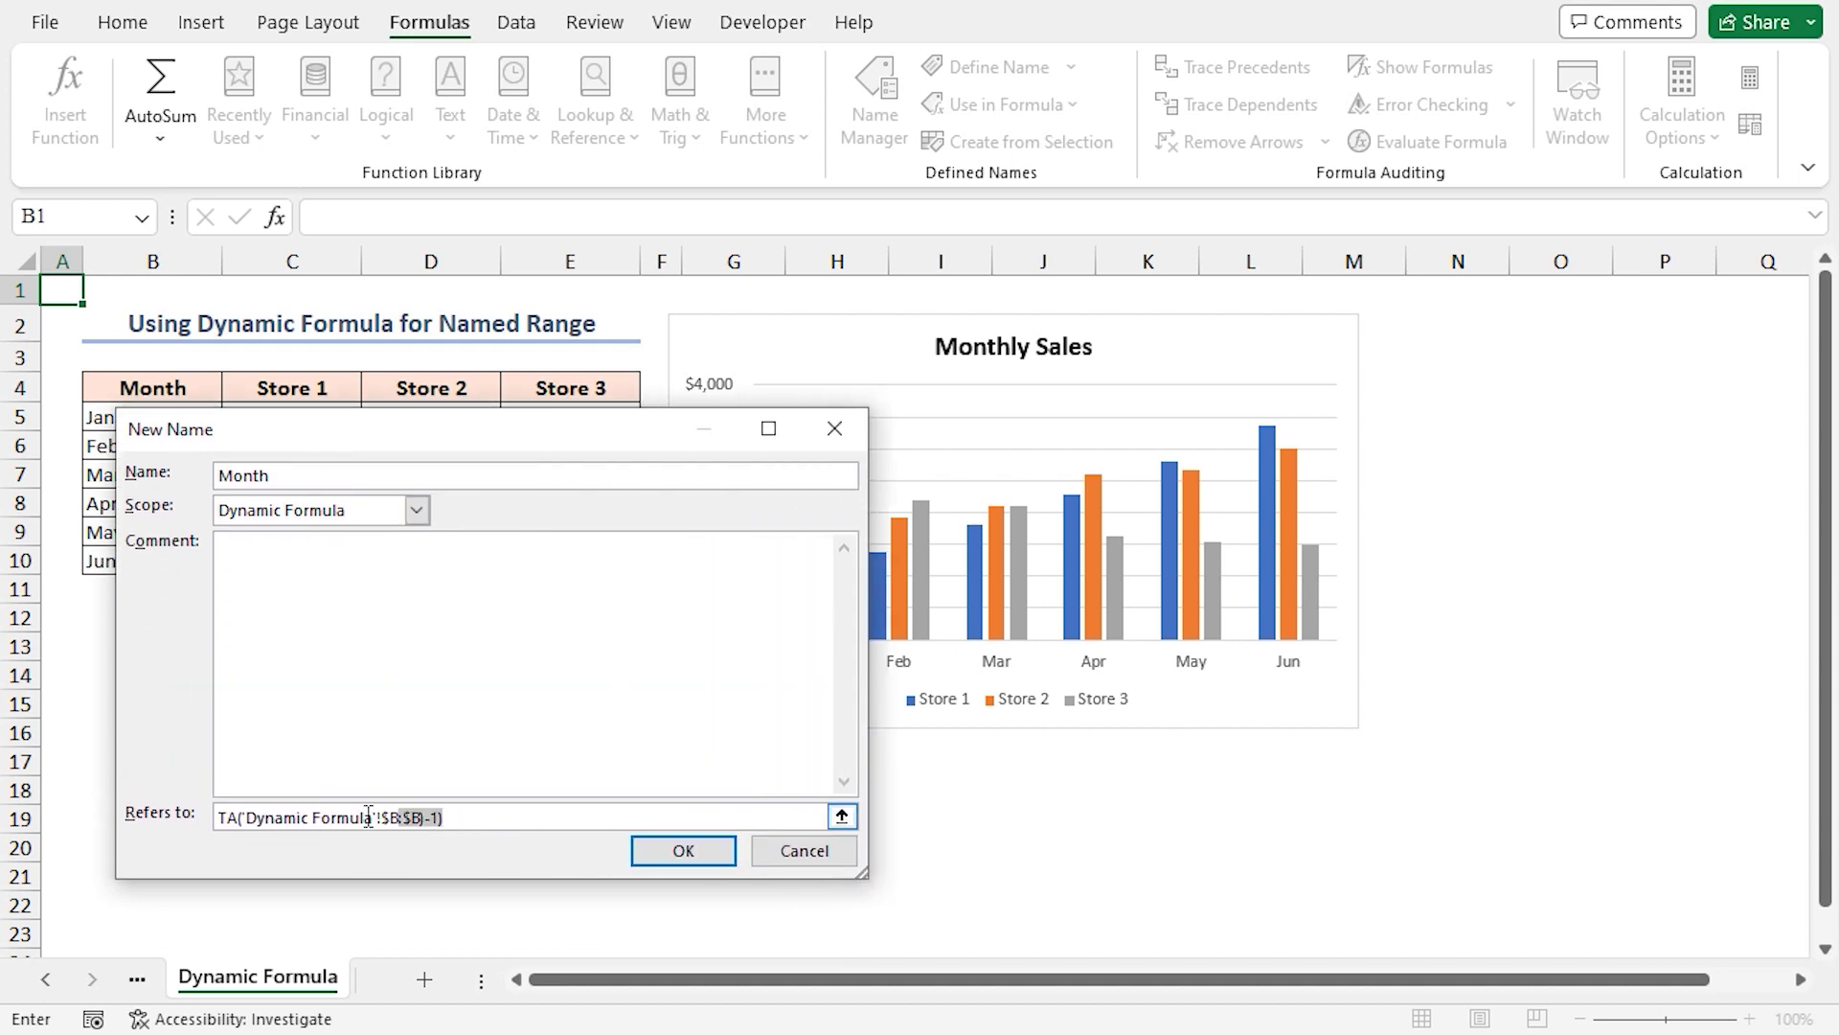
pyautogui.click(234, 816)
pyautogui.moveTo(236, 816); pyautogui.dragTo(280, 816)
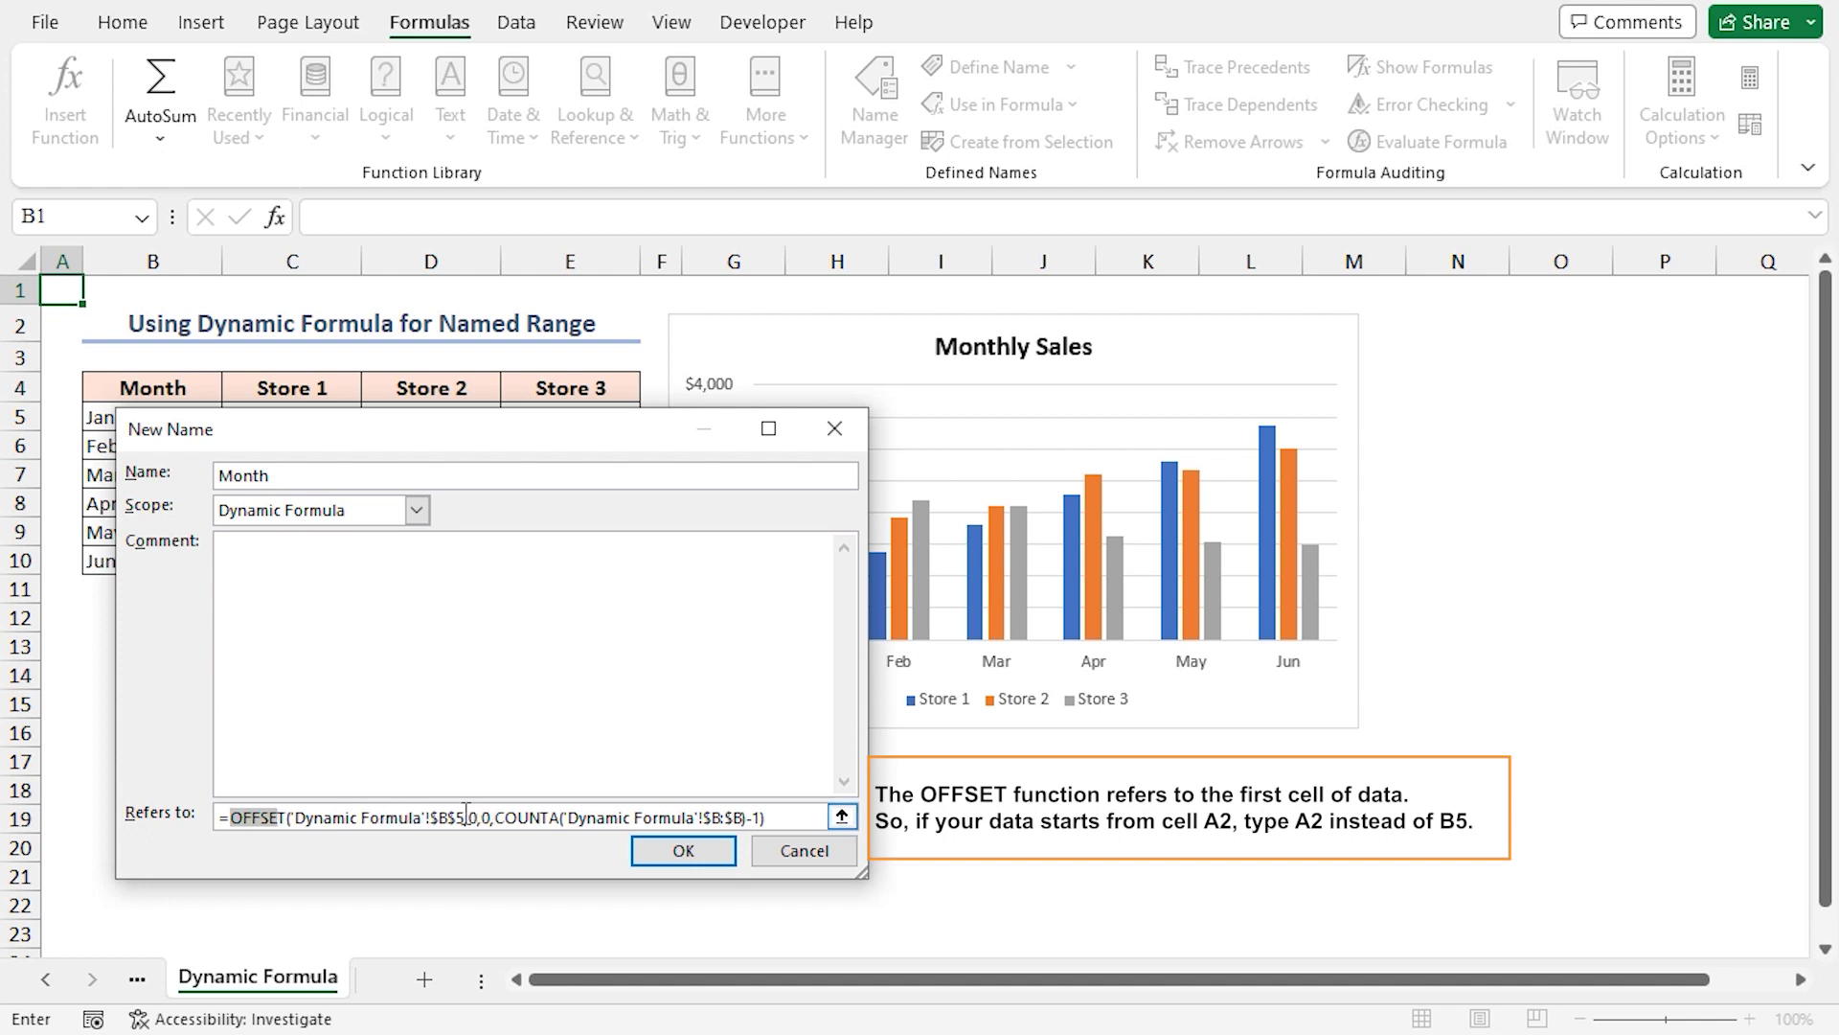
pyautogui.moveTo(429, 816); pyautogui.dragTo(466, 819)
pyautogui.moveTo(471, 818); pyautogui.dragTo(489, 817)
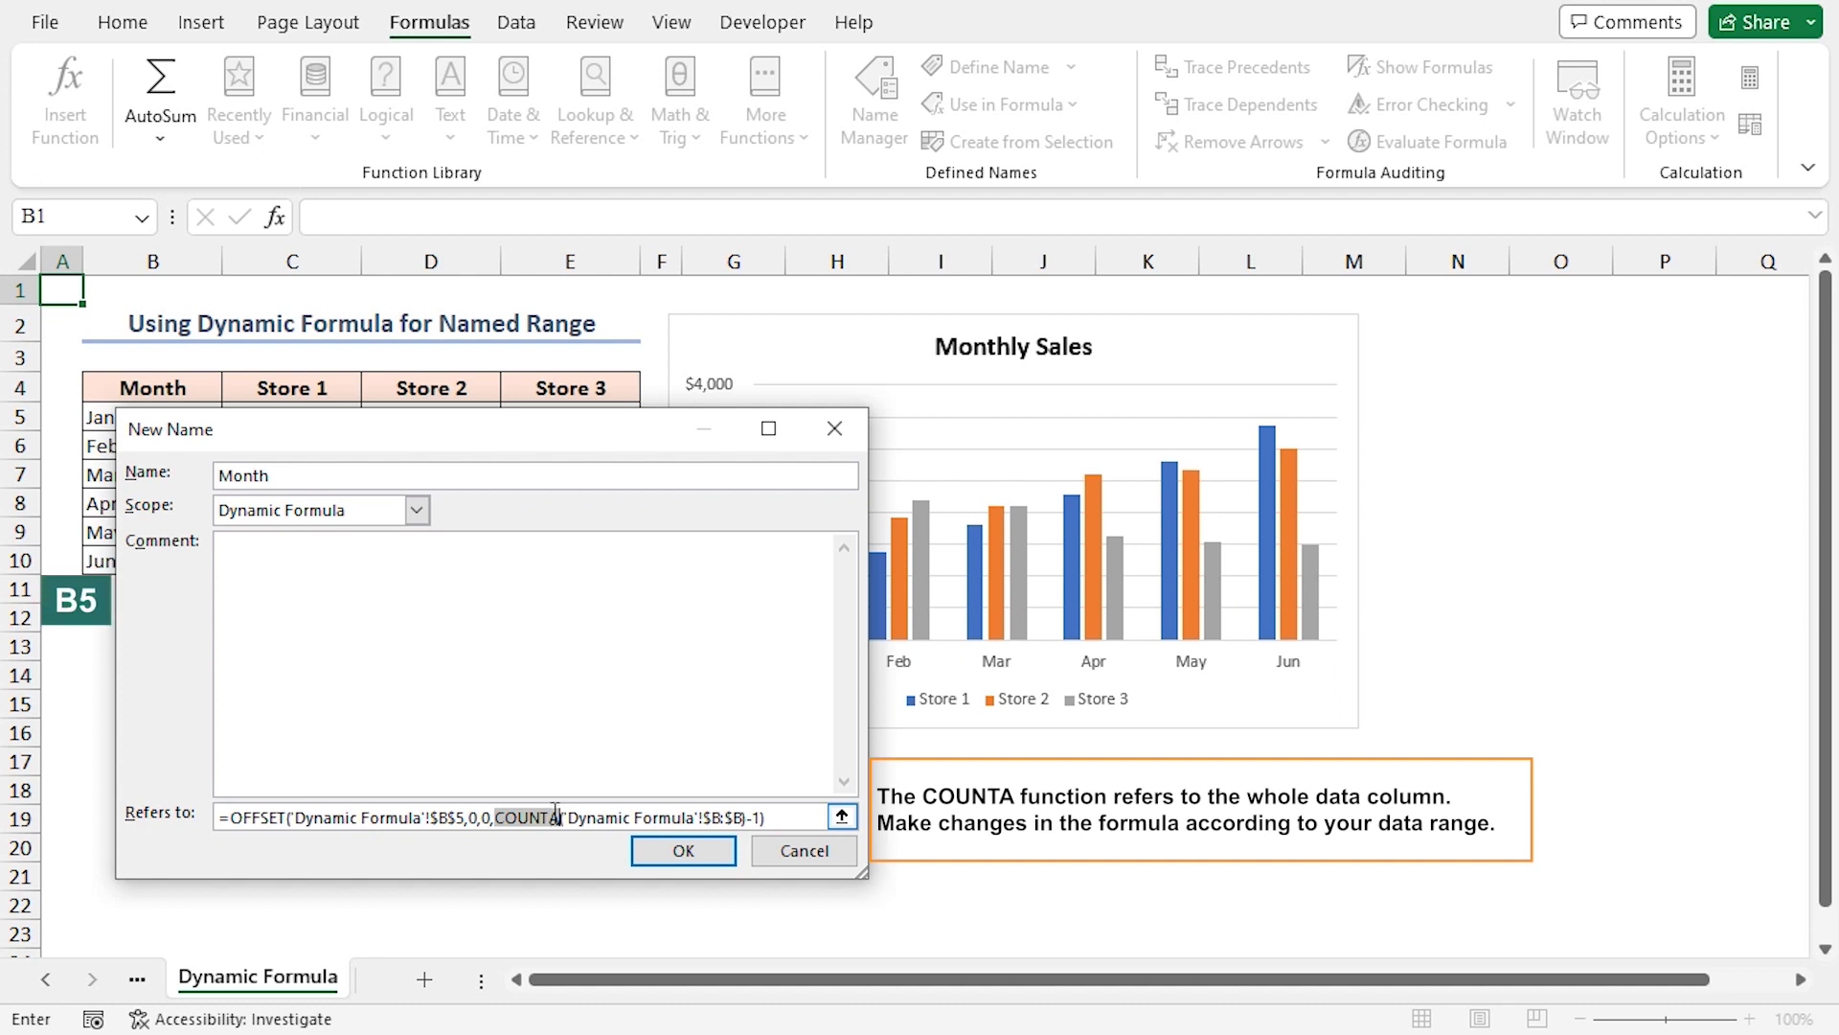
pyautogui.click(665, 848)
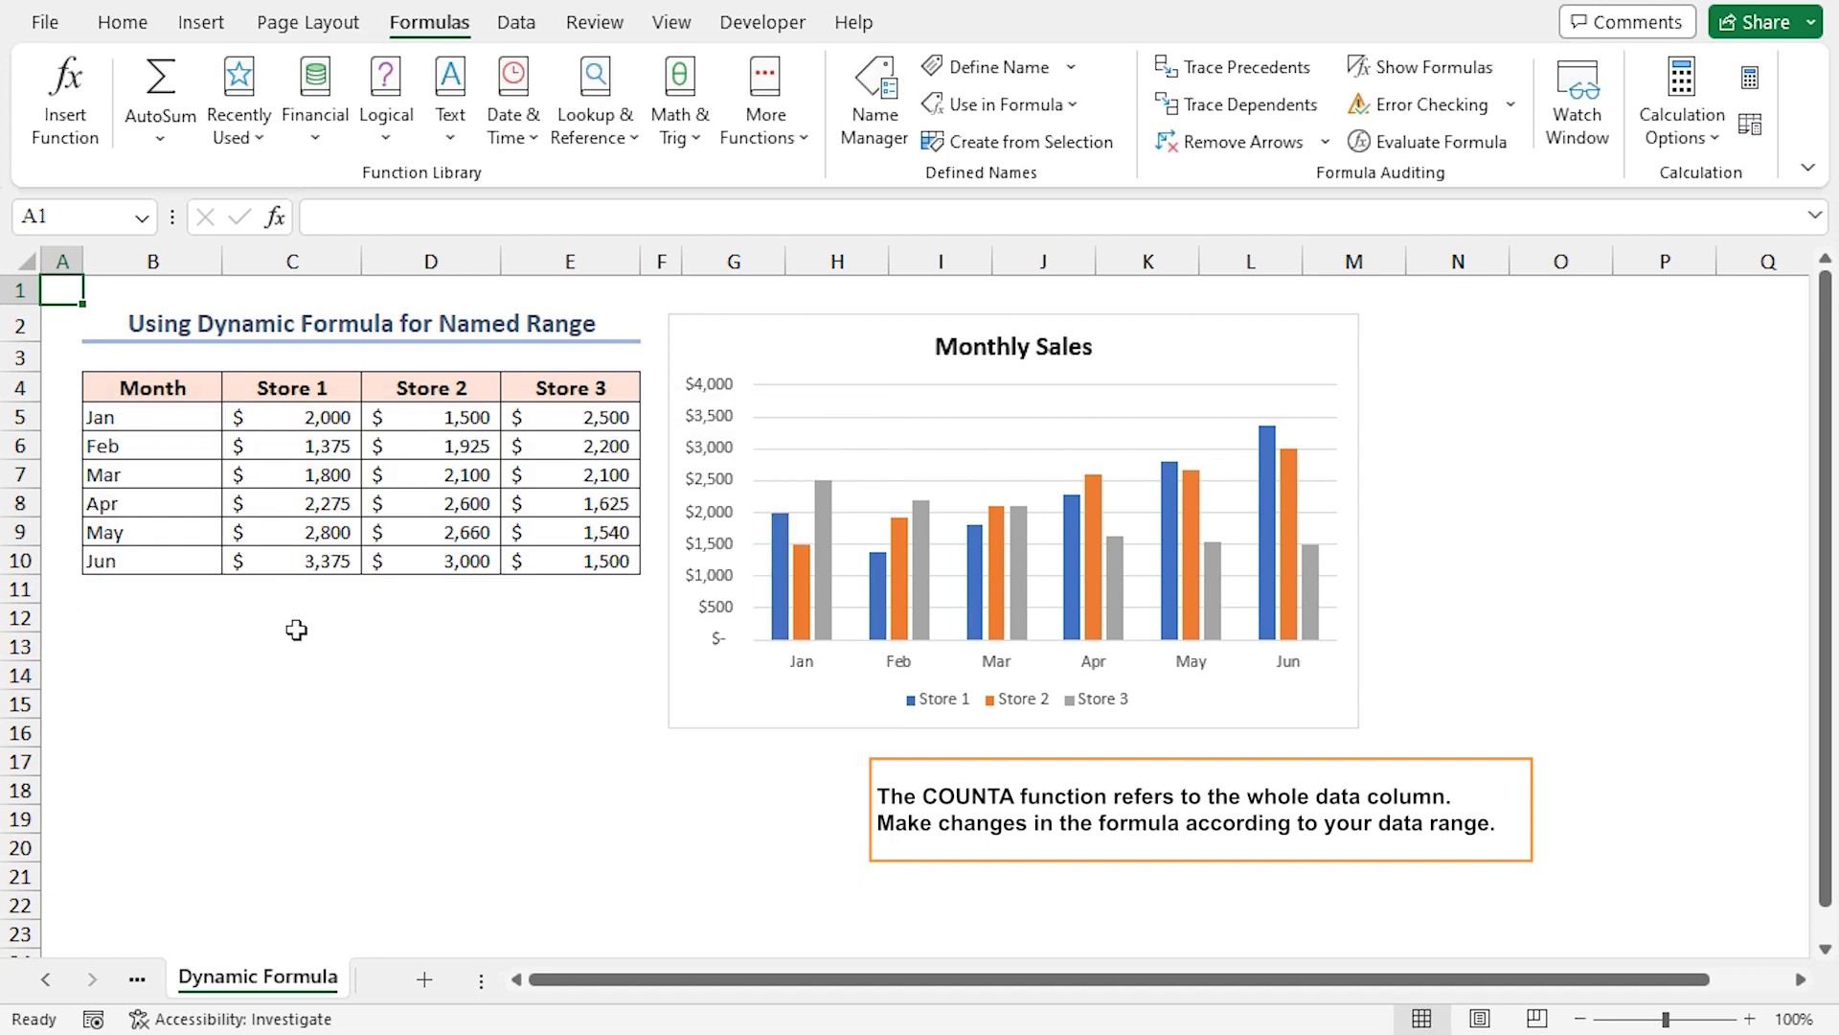
# Begin a new Store_1 name scoped to the Dynamic Formula sheet.
pyautogui.click(266, 387)
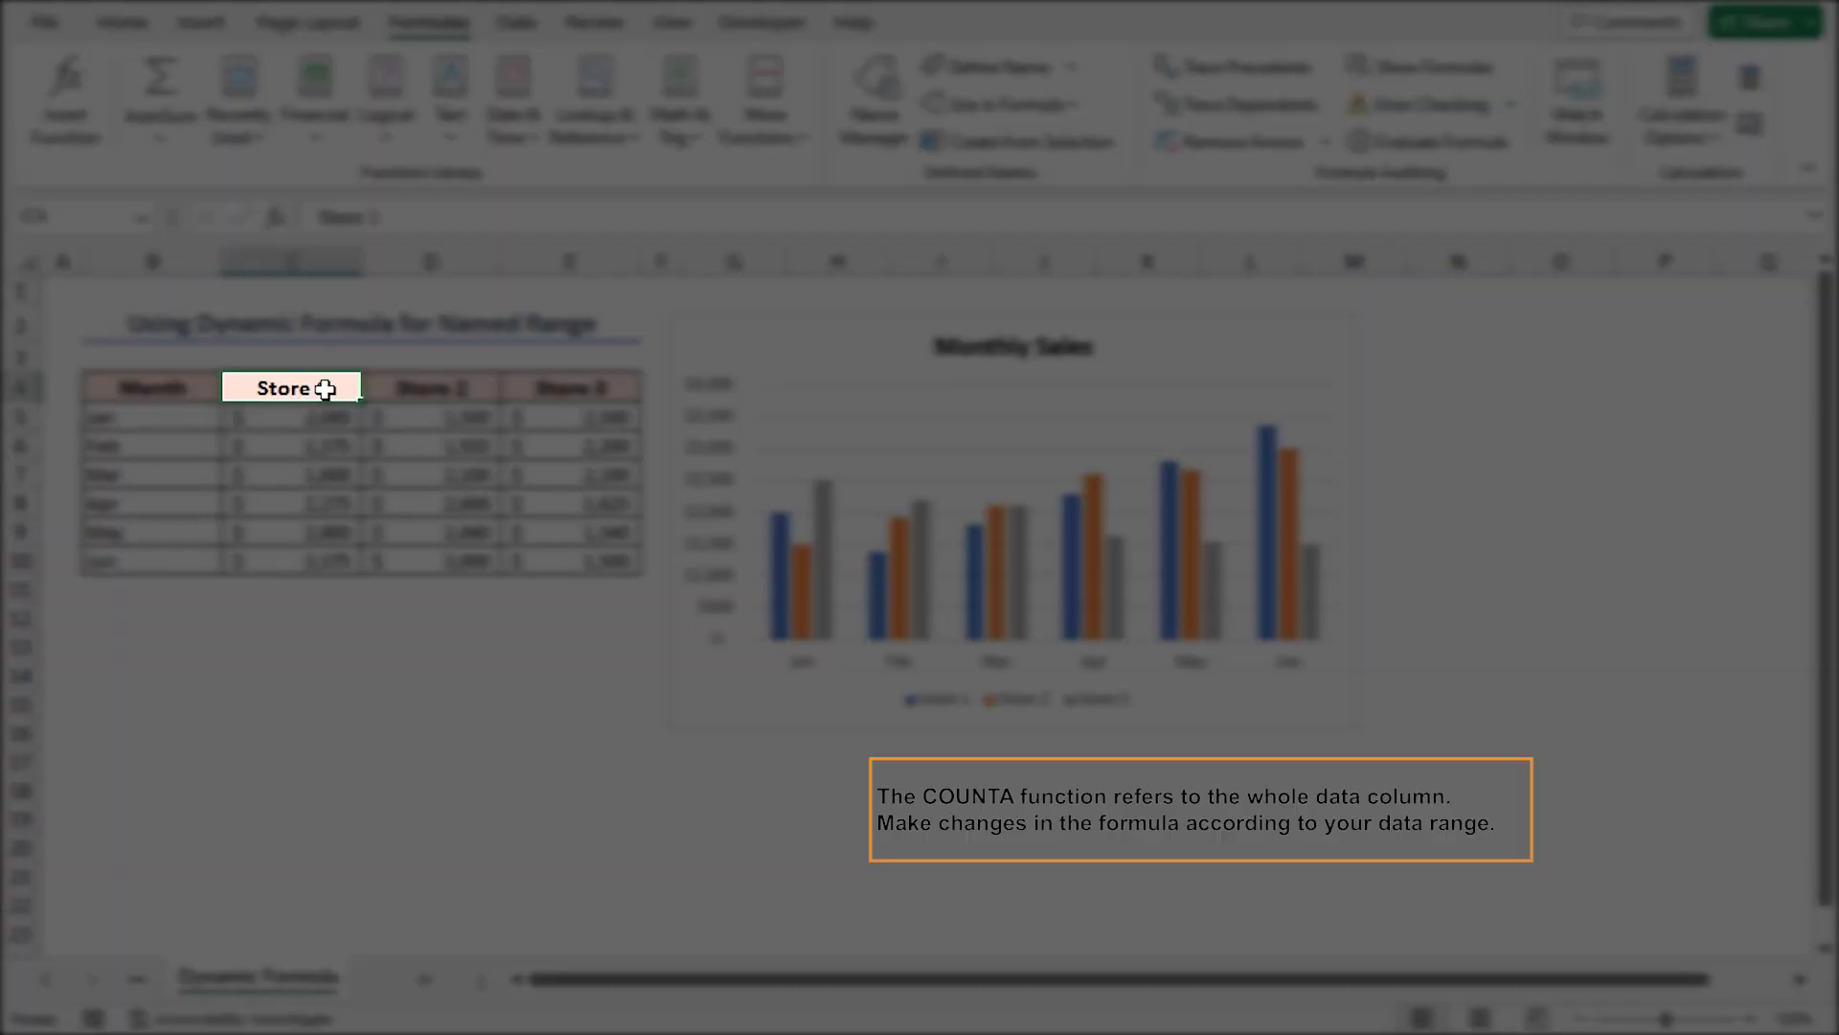
pyautogui.click(448, 390)
pyautogui.click(536, 390)
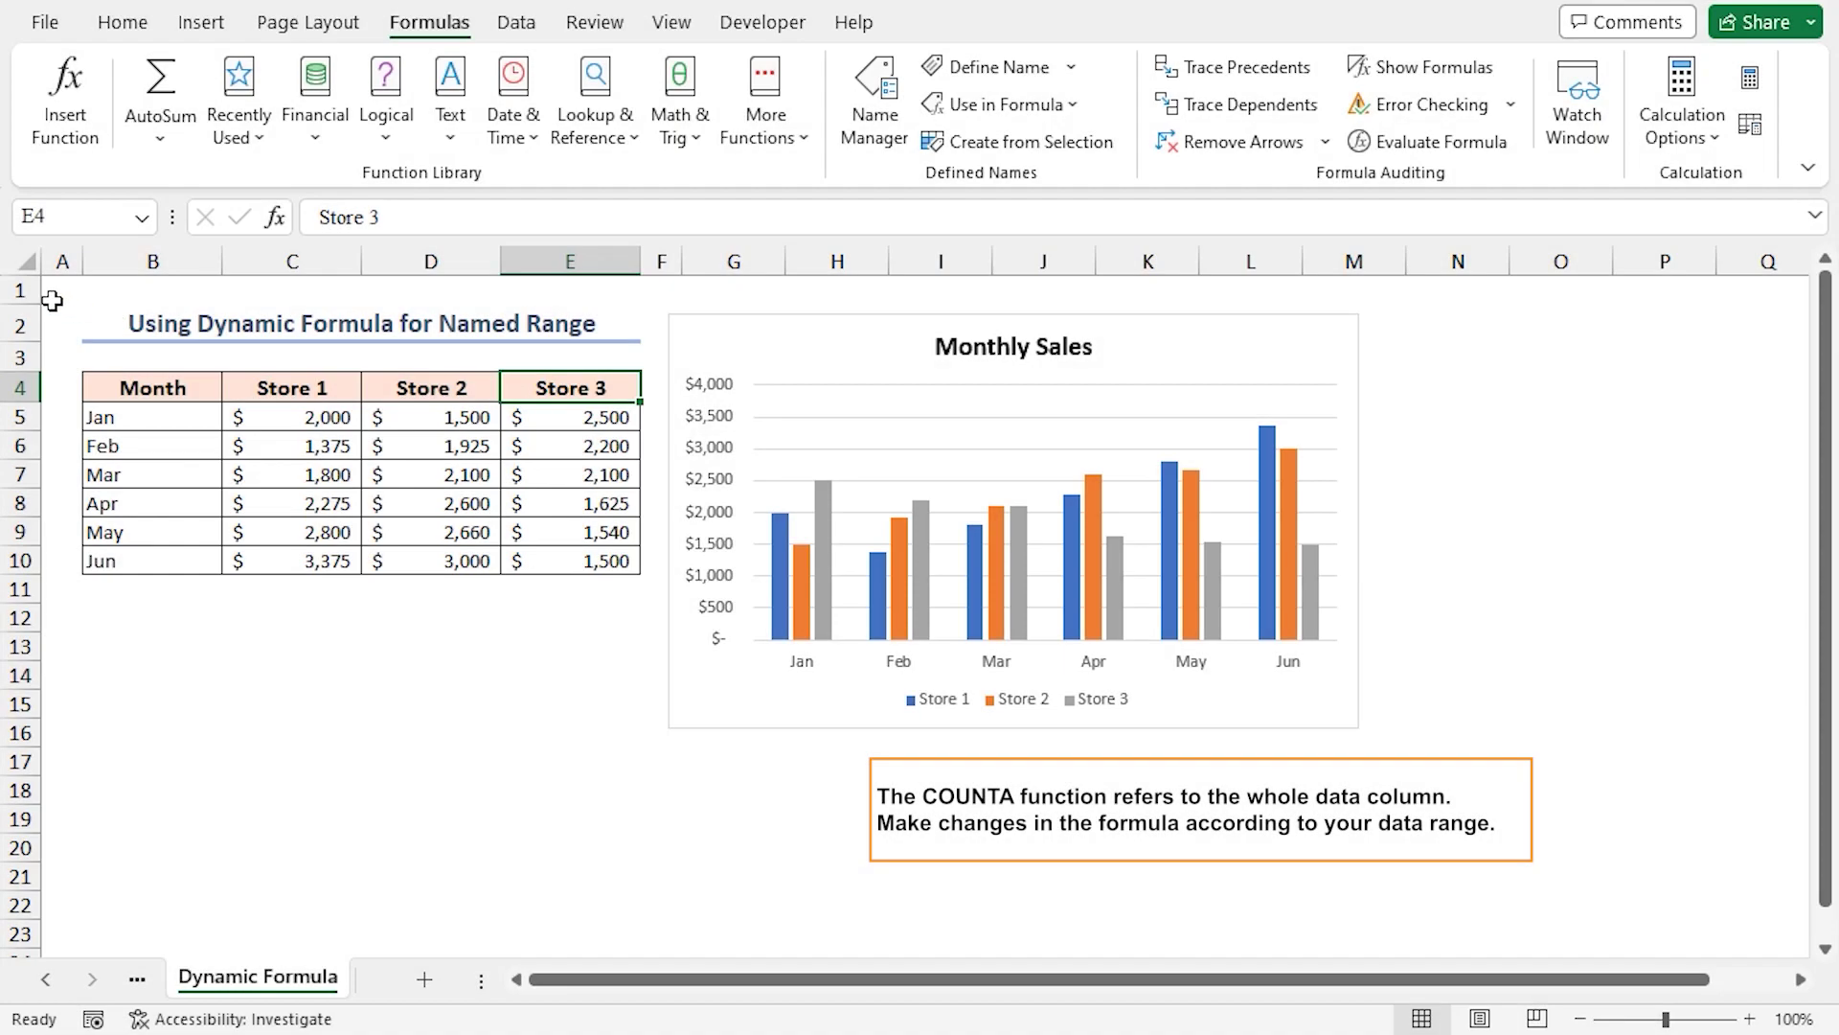
pyautogui.click(58, 293)
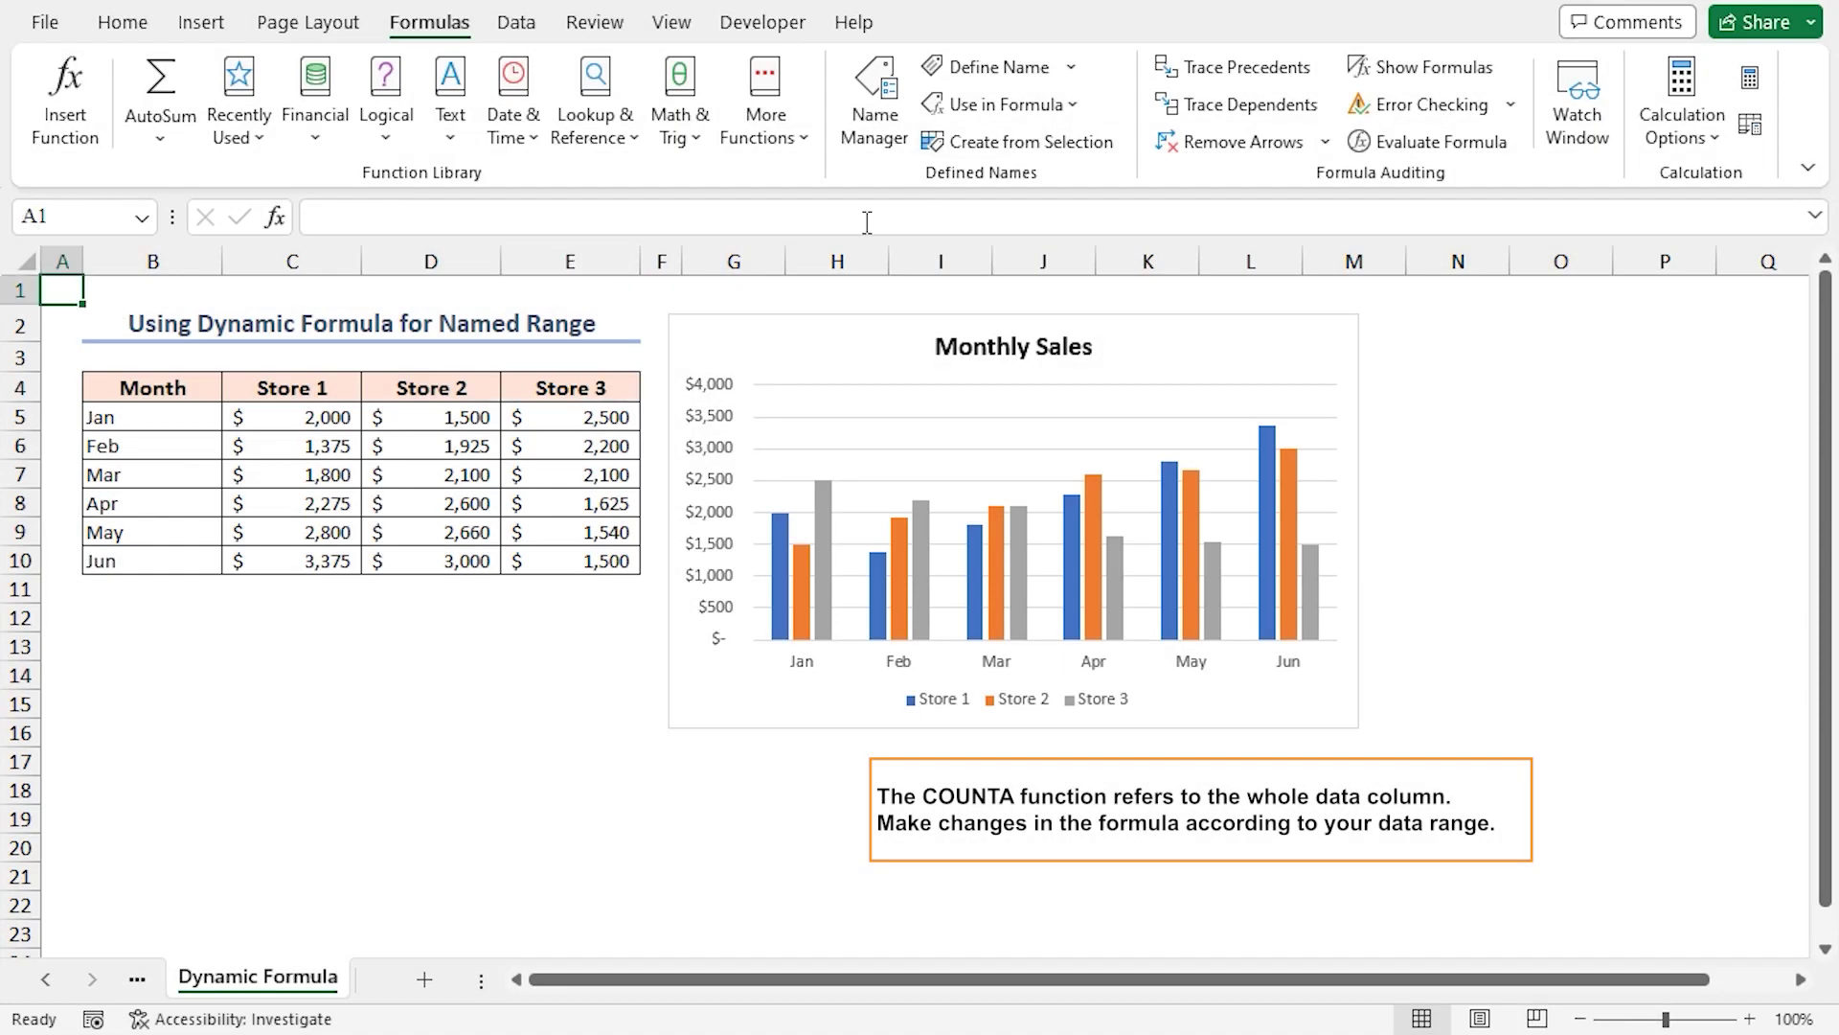
pyautogui.click(1011, 77)
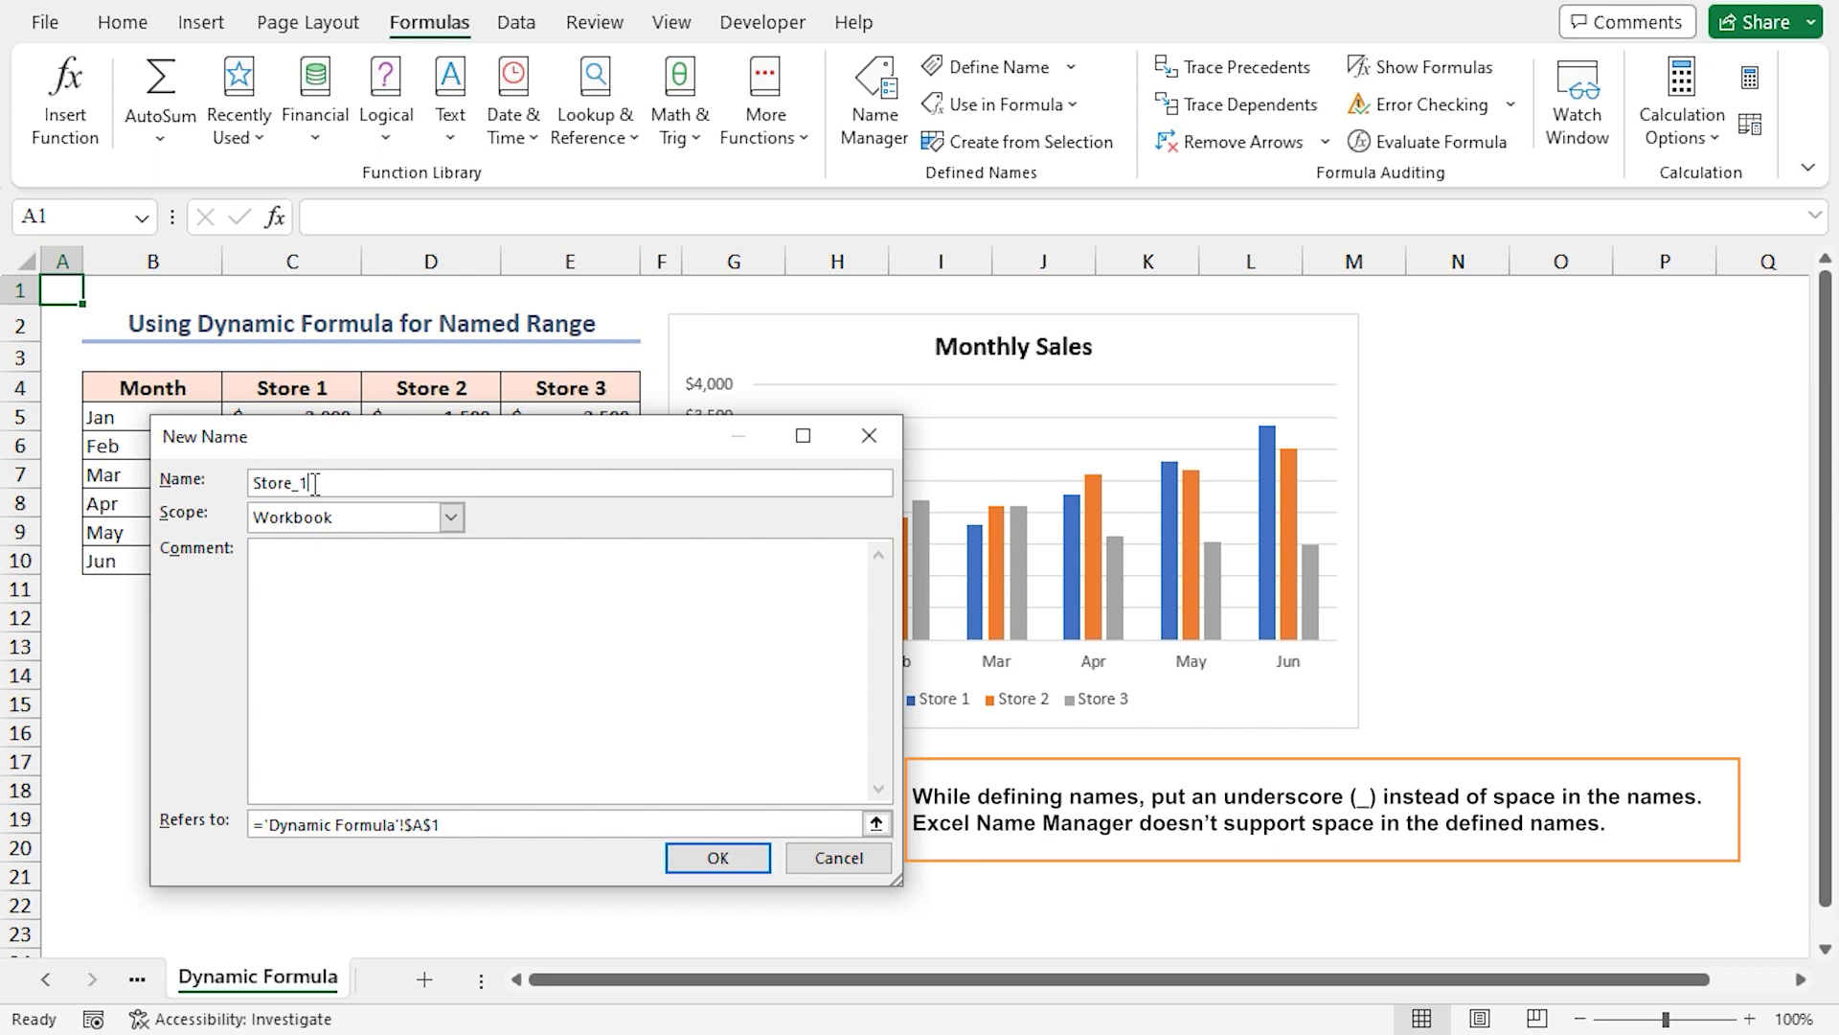
pyautogui.click(331, 518)
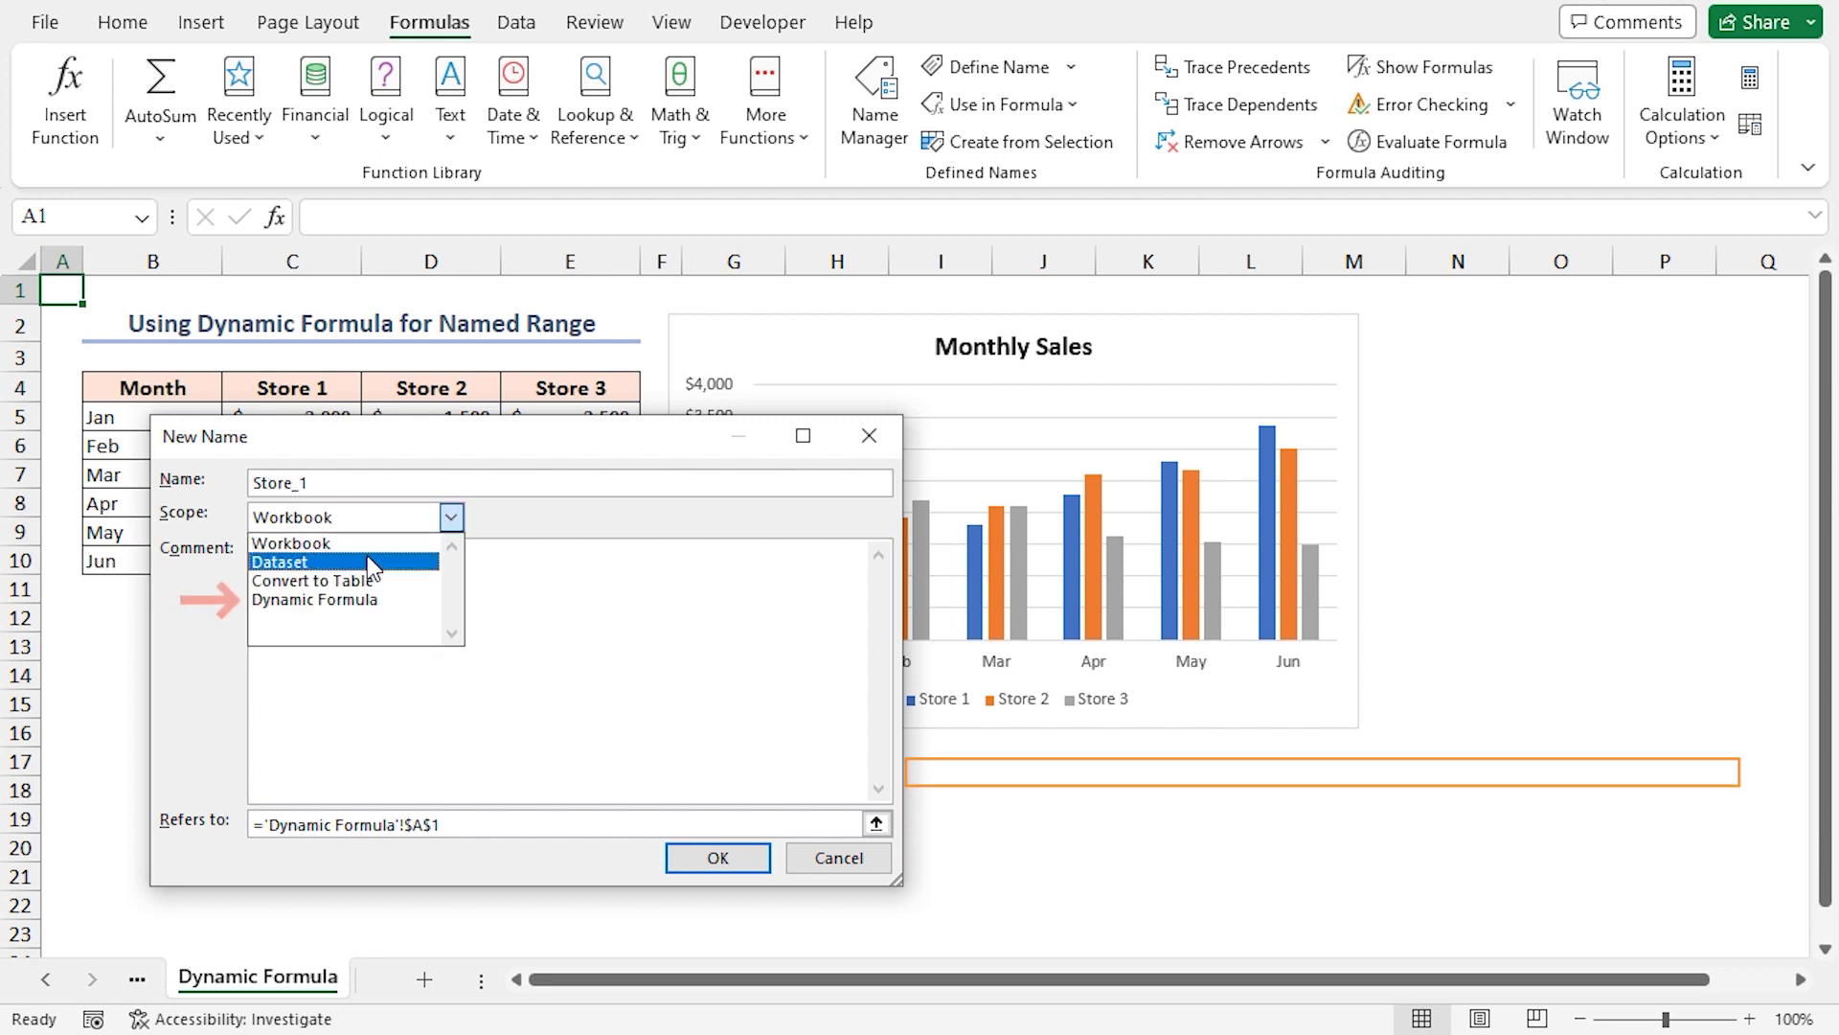
pyautogui.click(334, 601)
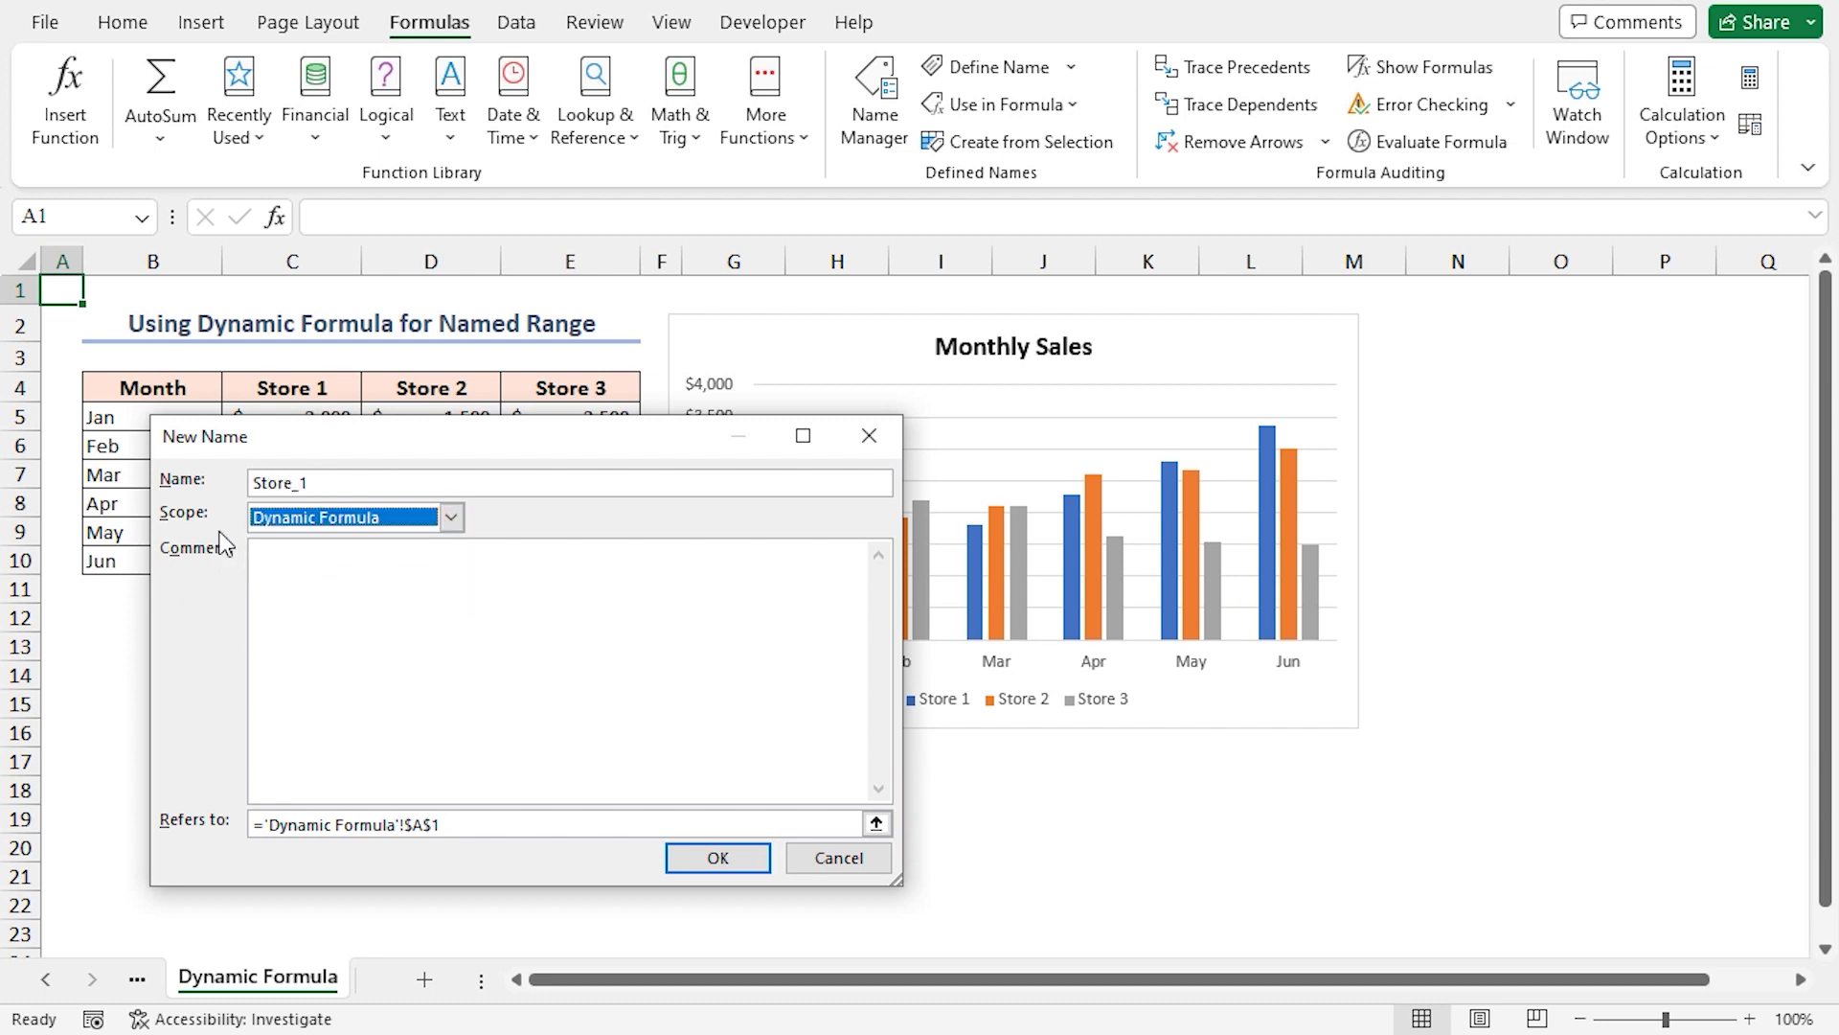
# Paste =OFFSET($C$5,0,0,COUNTA($C:$C)-1) into Refers to, save Store_1, and select header D4.
pyautogui.click(289, 830)
pyautogui.moveTo(257, 824); pyautogui.dragTo(448, 825)
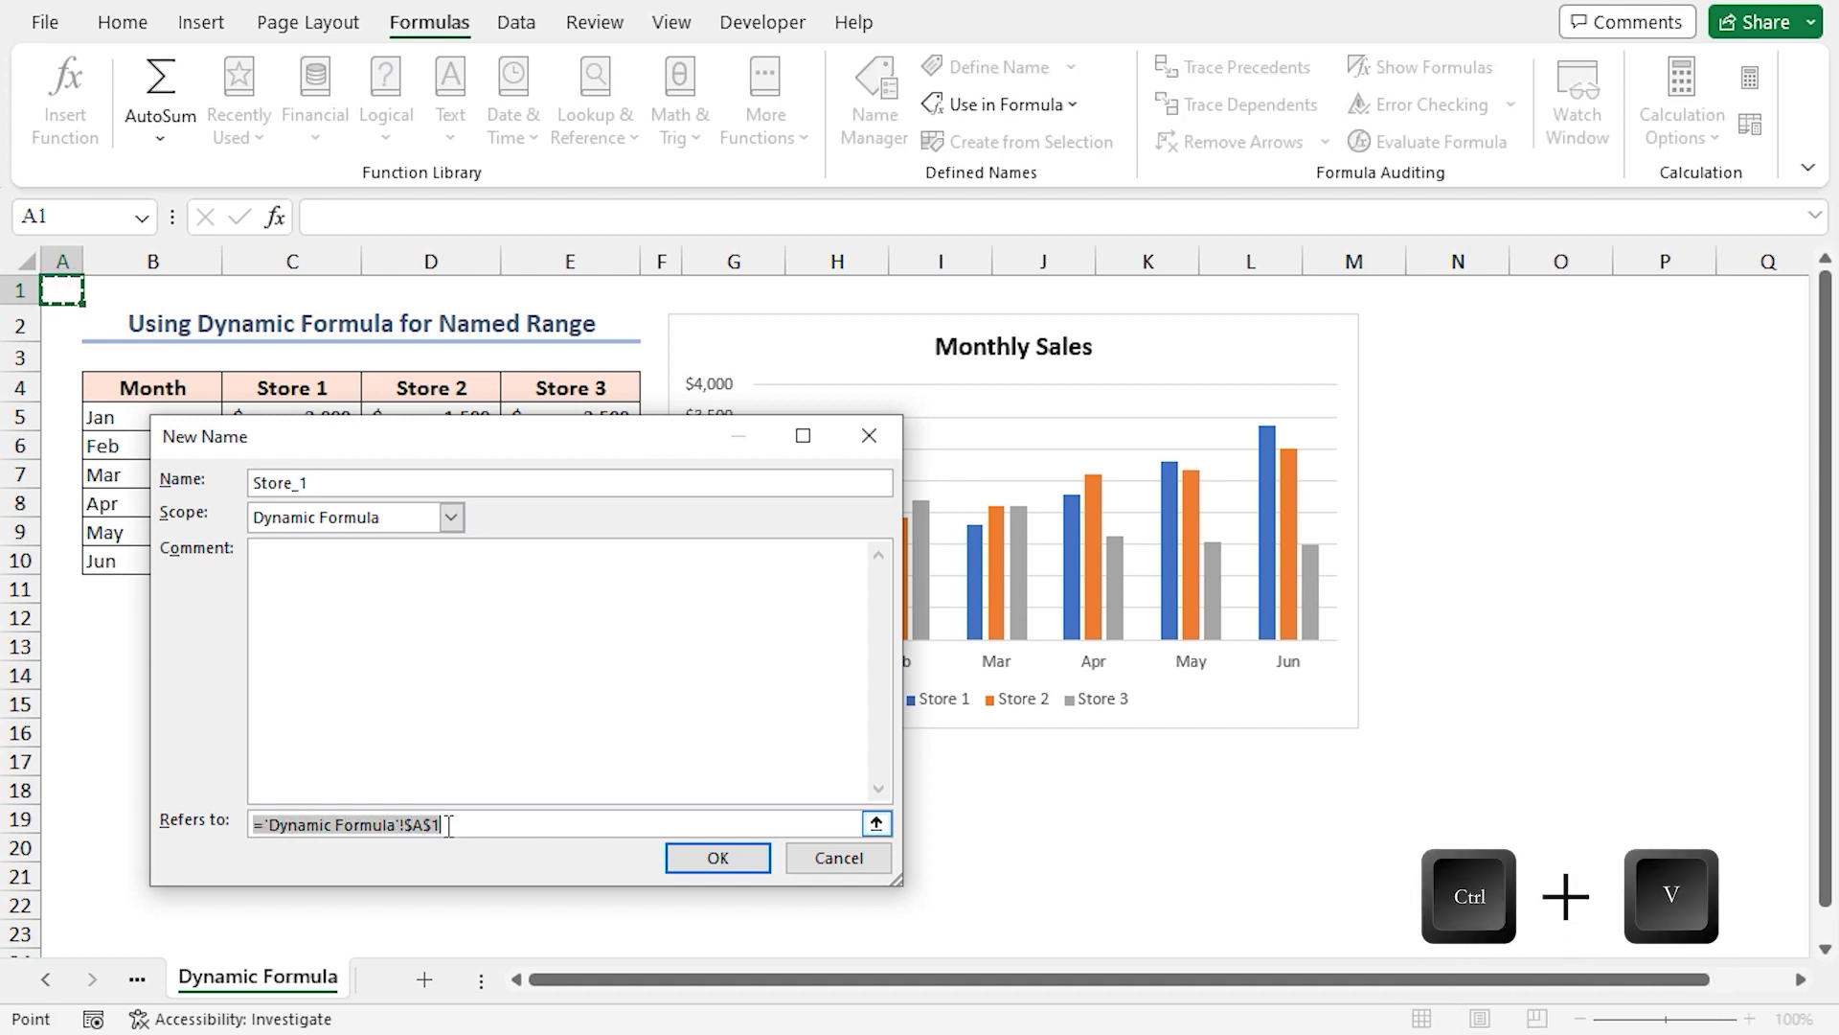
pyautogui.write('=OFFSET($C$5,0,0,COUNTA($C:$C)-1)')
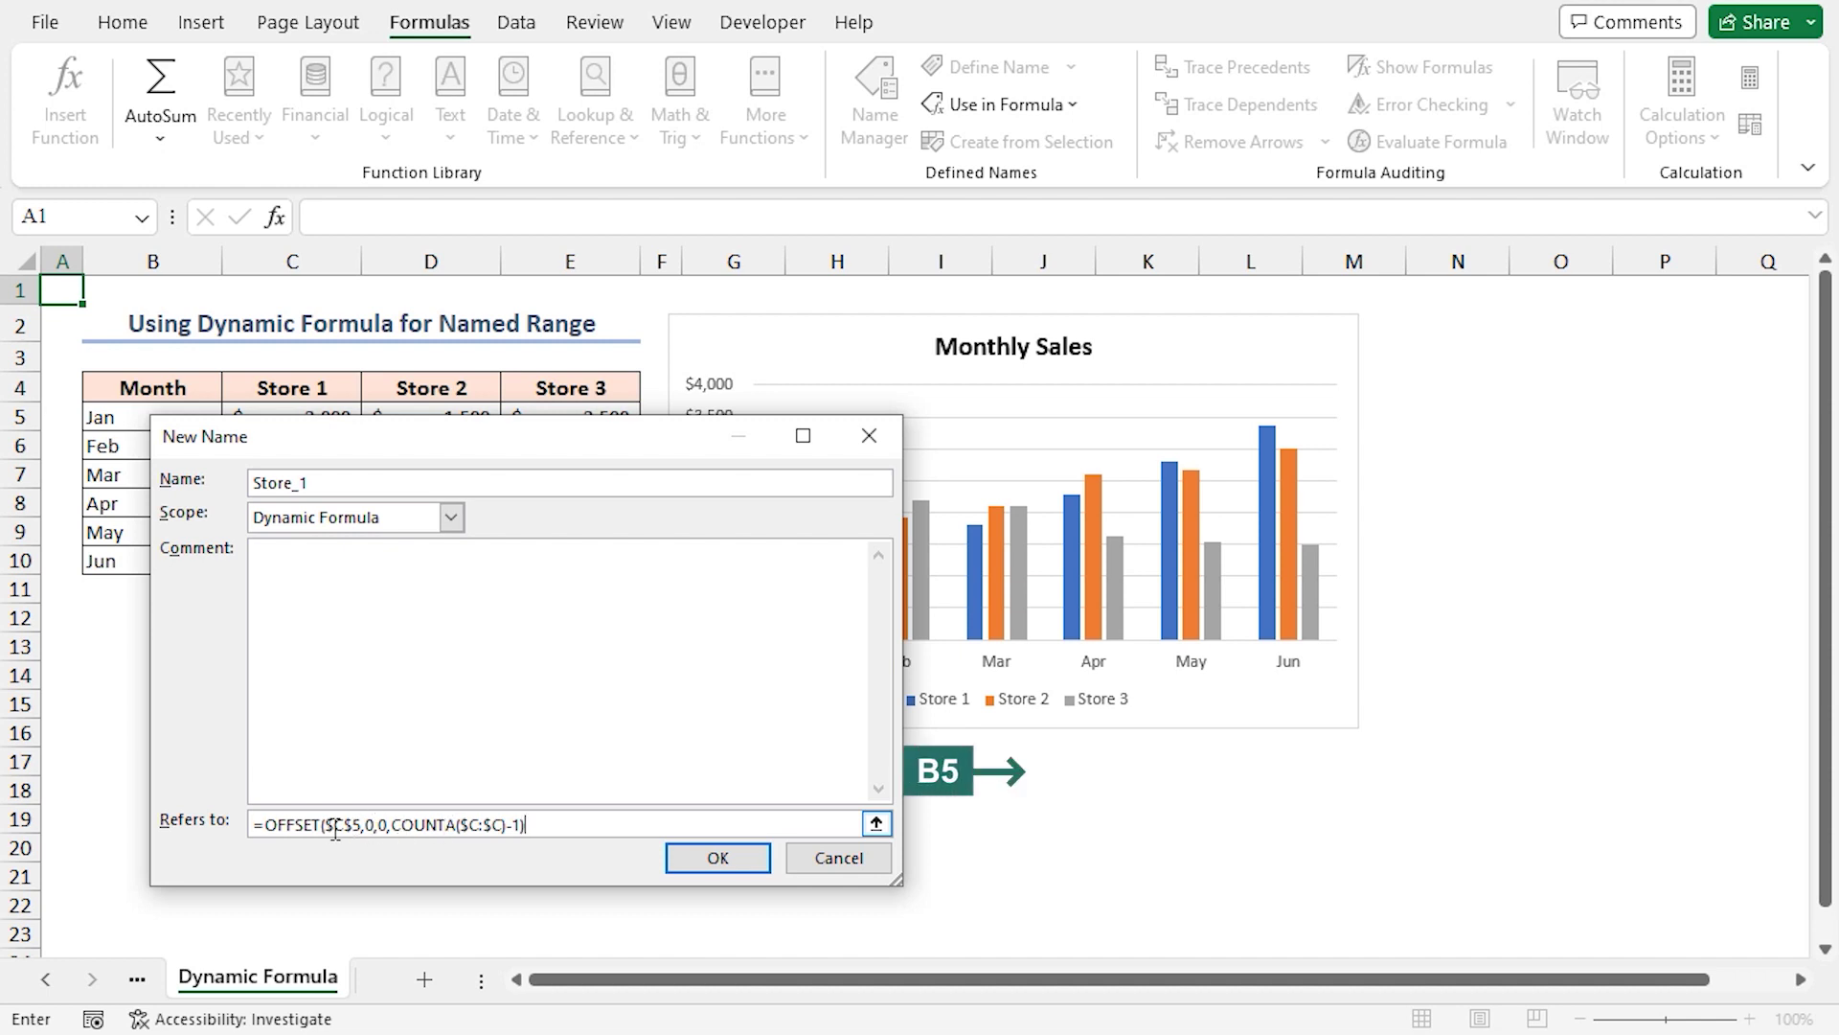
pyautogui.moveTo(335, 830); pyautogui.dragTo(361, 829)
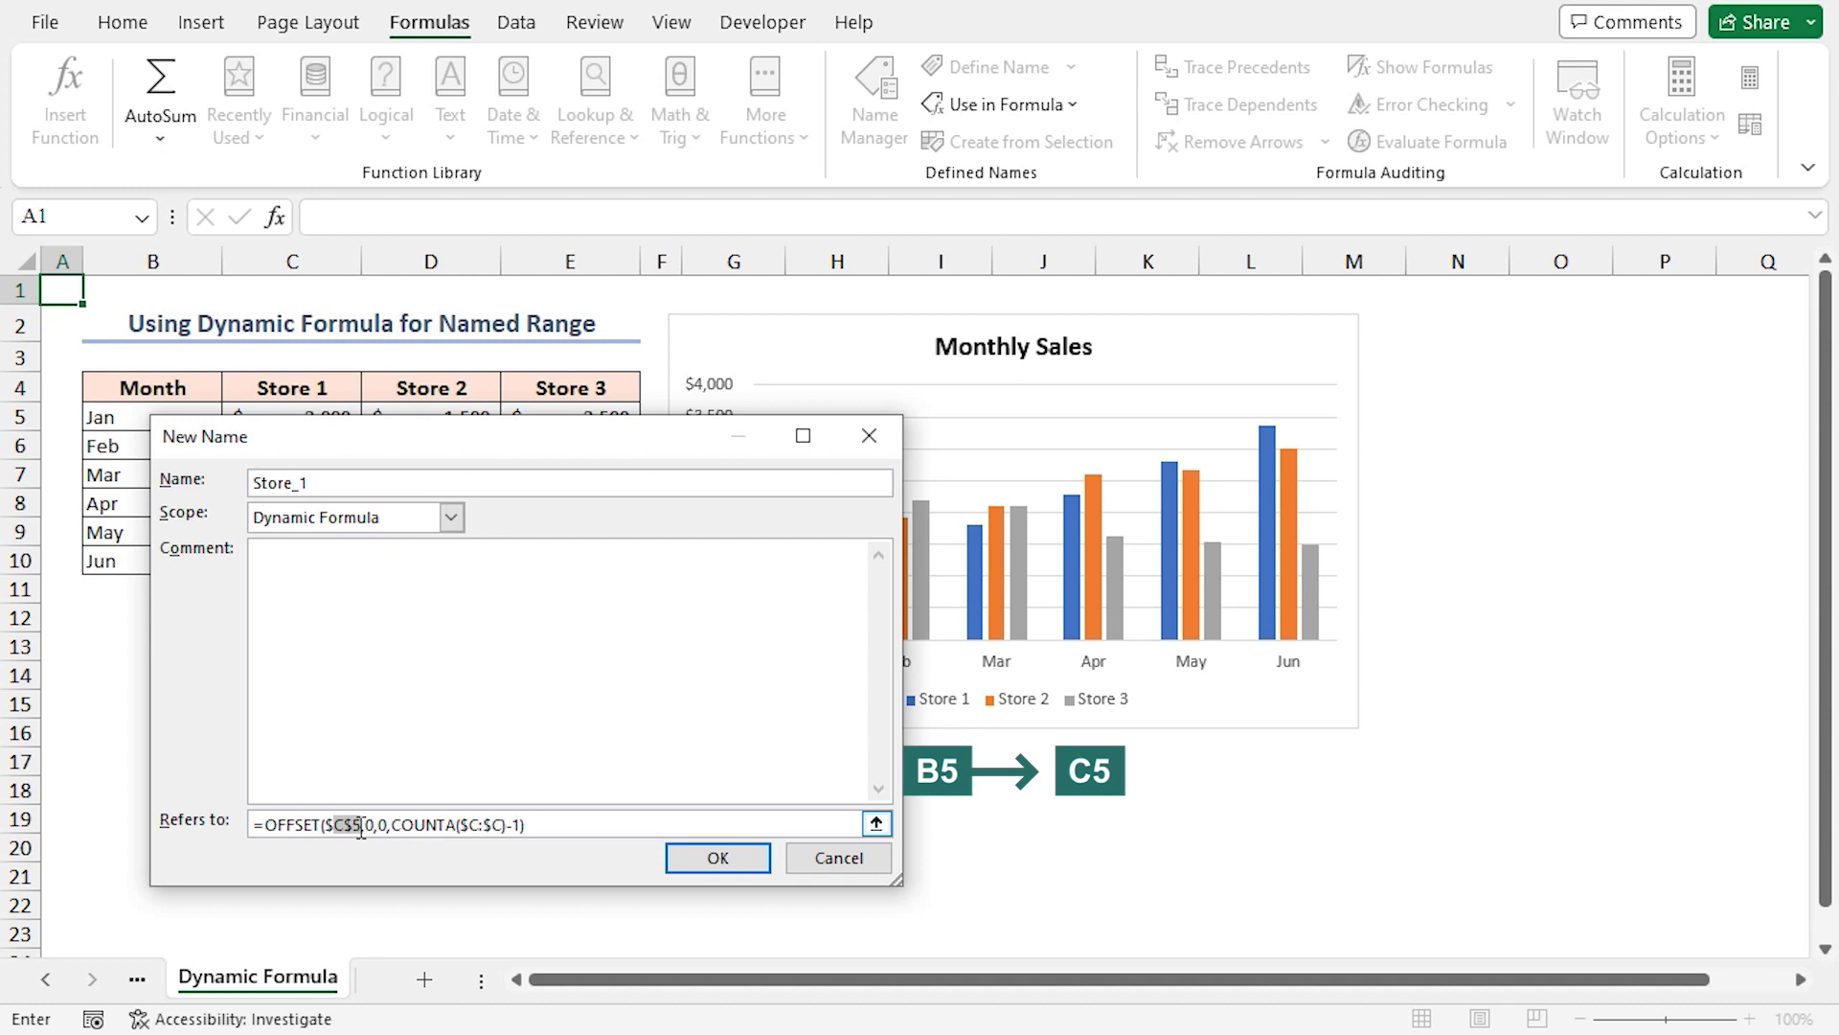
pyautogui.moveTo(427, 443); pyautogui.dragTo(420, 513)
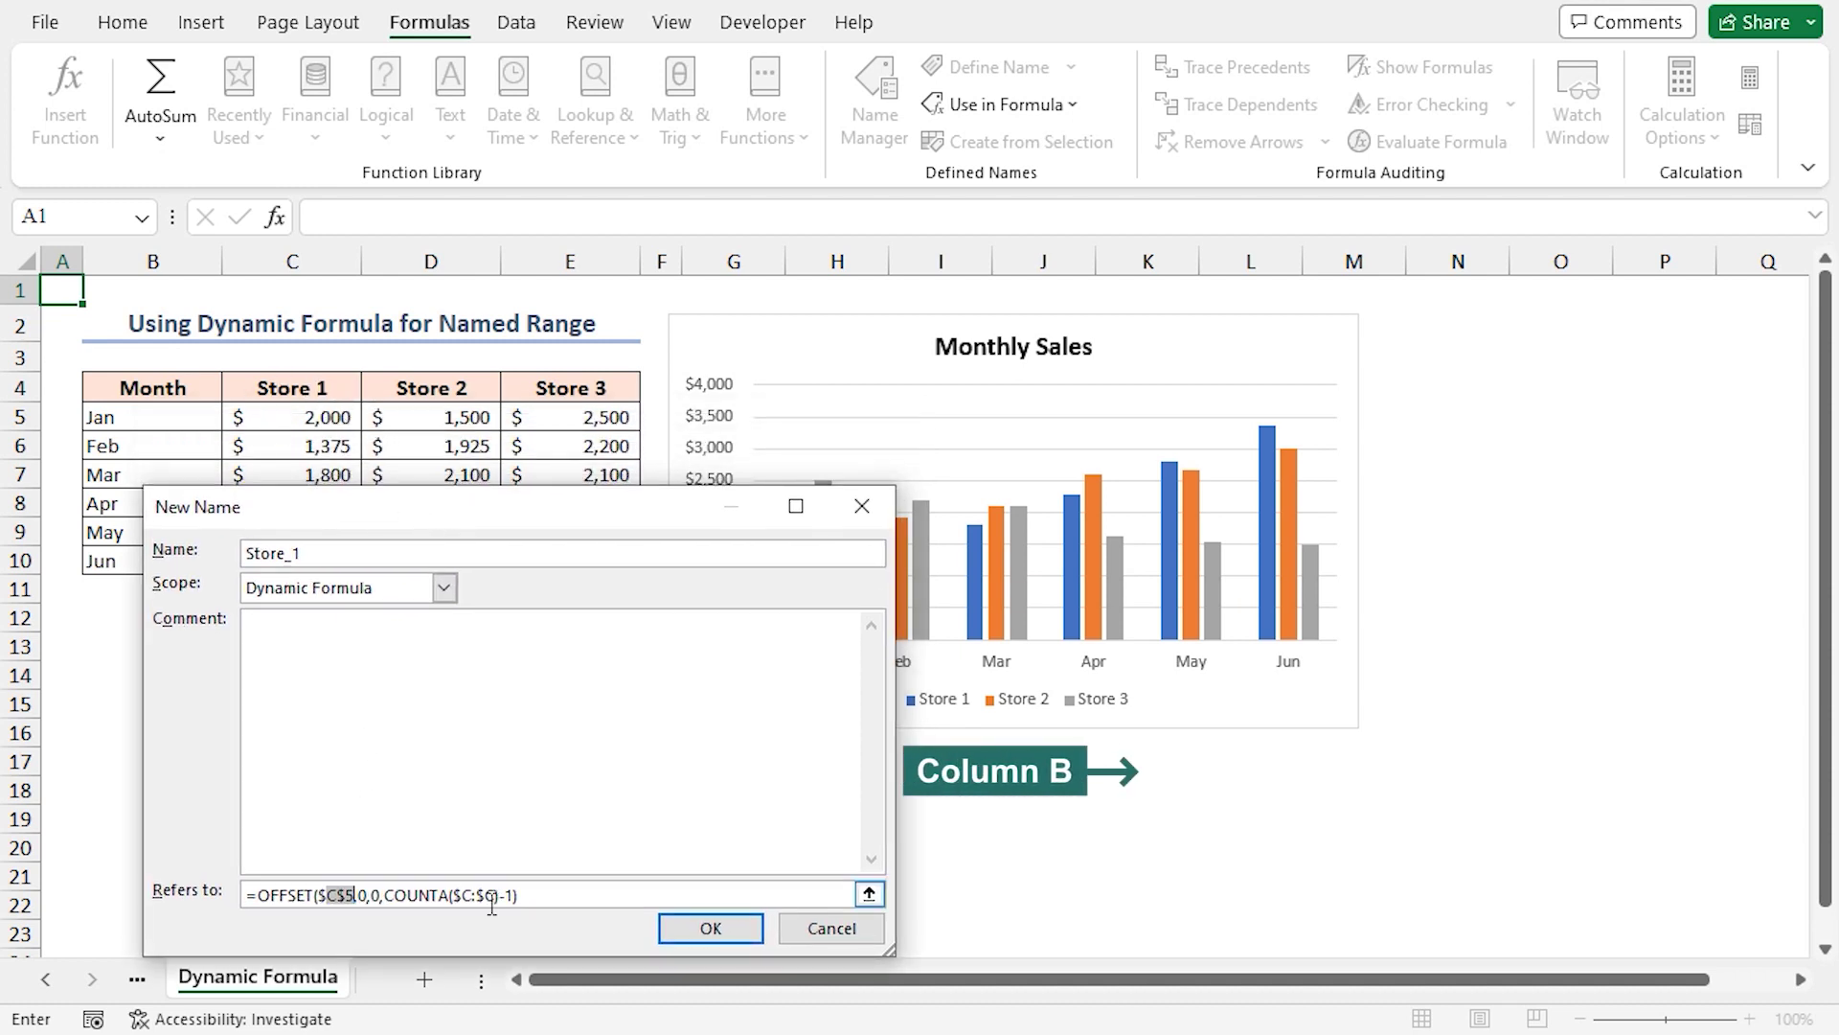
pyautogui.click(710, 927)
pyautogui.click(425, 387)
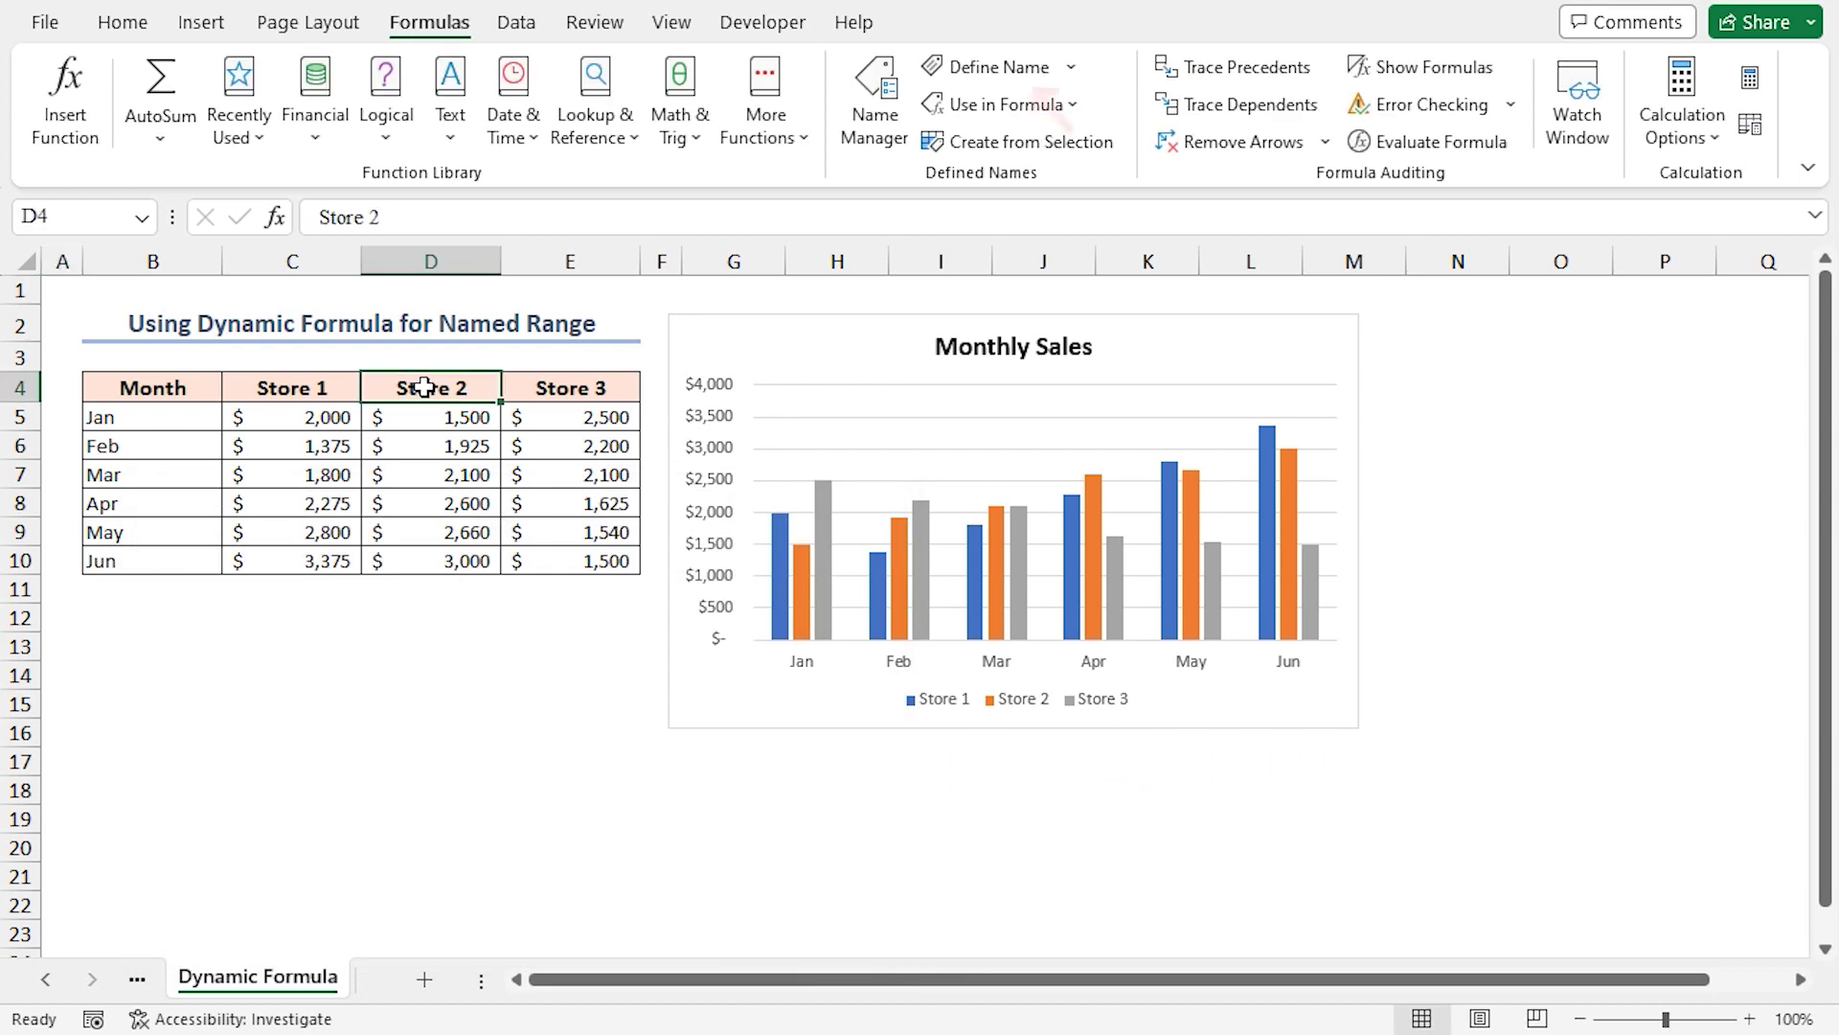
# Define Store_2, scoped to Dynamic Formula, with the pasted column D OFFSET/COUNTA formula.
pyautogui.click(997, 71)
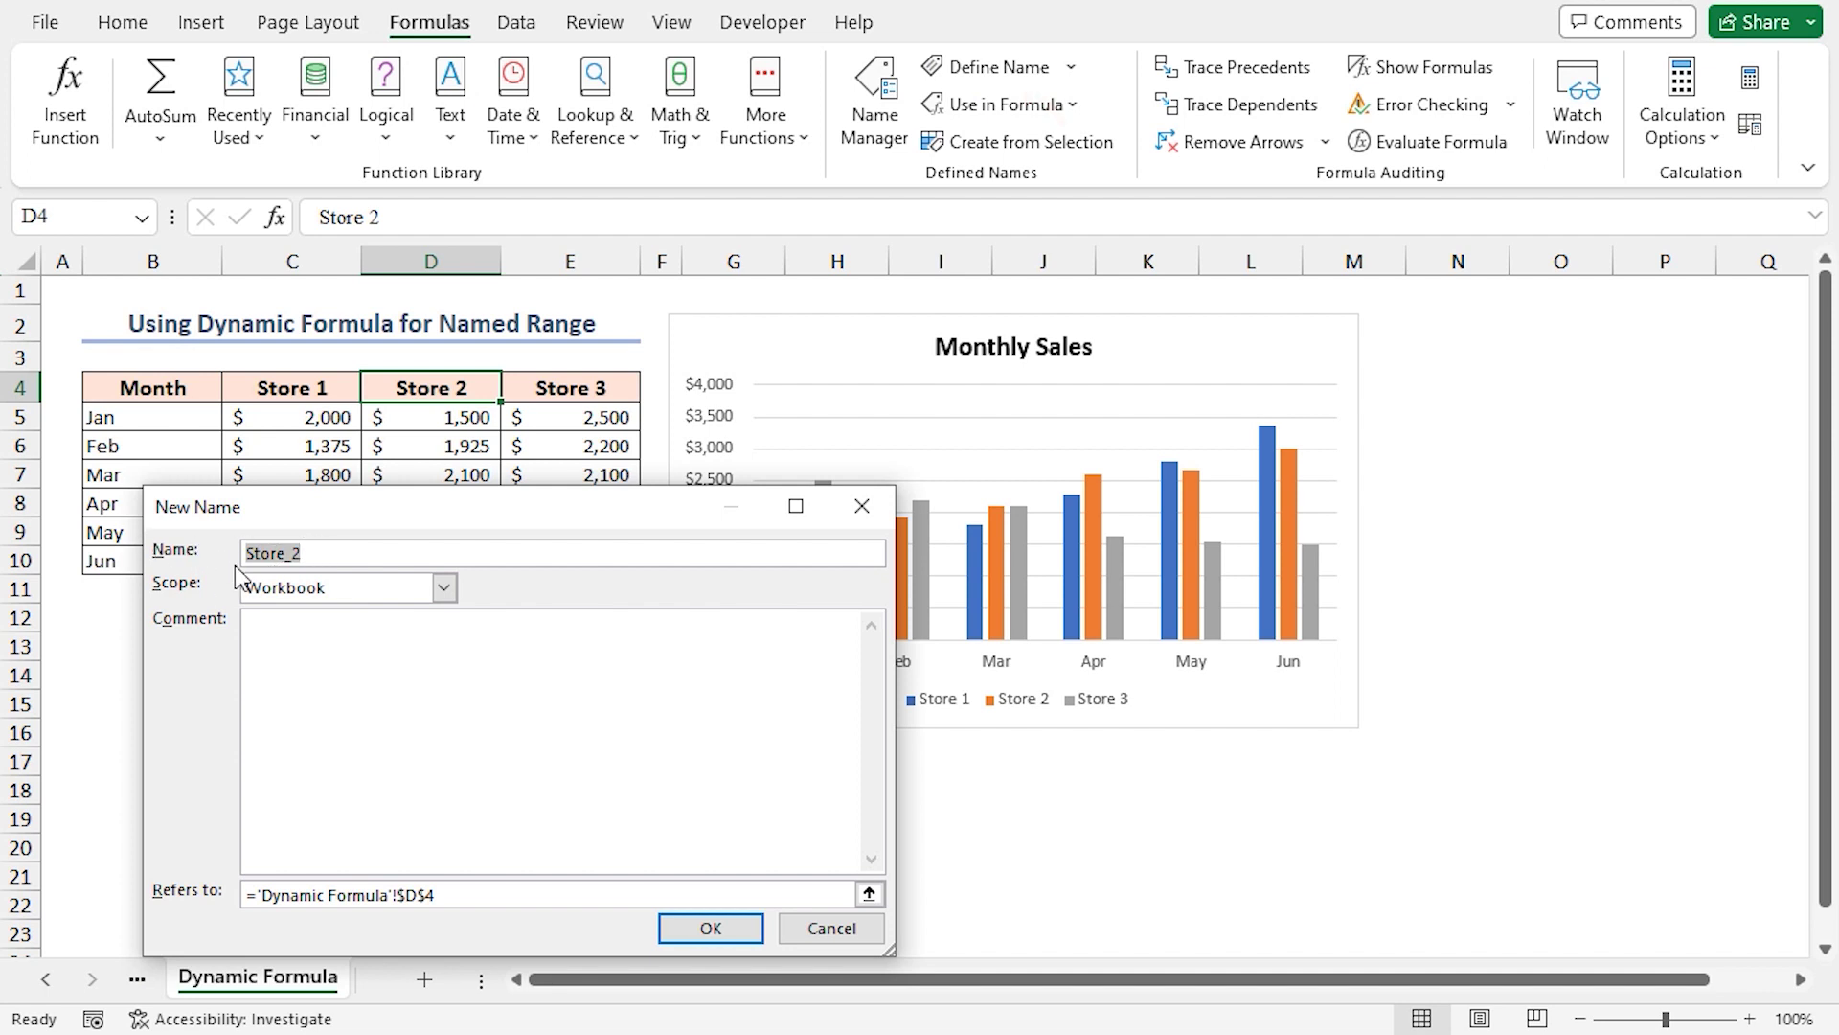
pyautogui.click(444, 587)
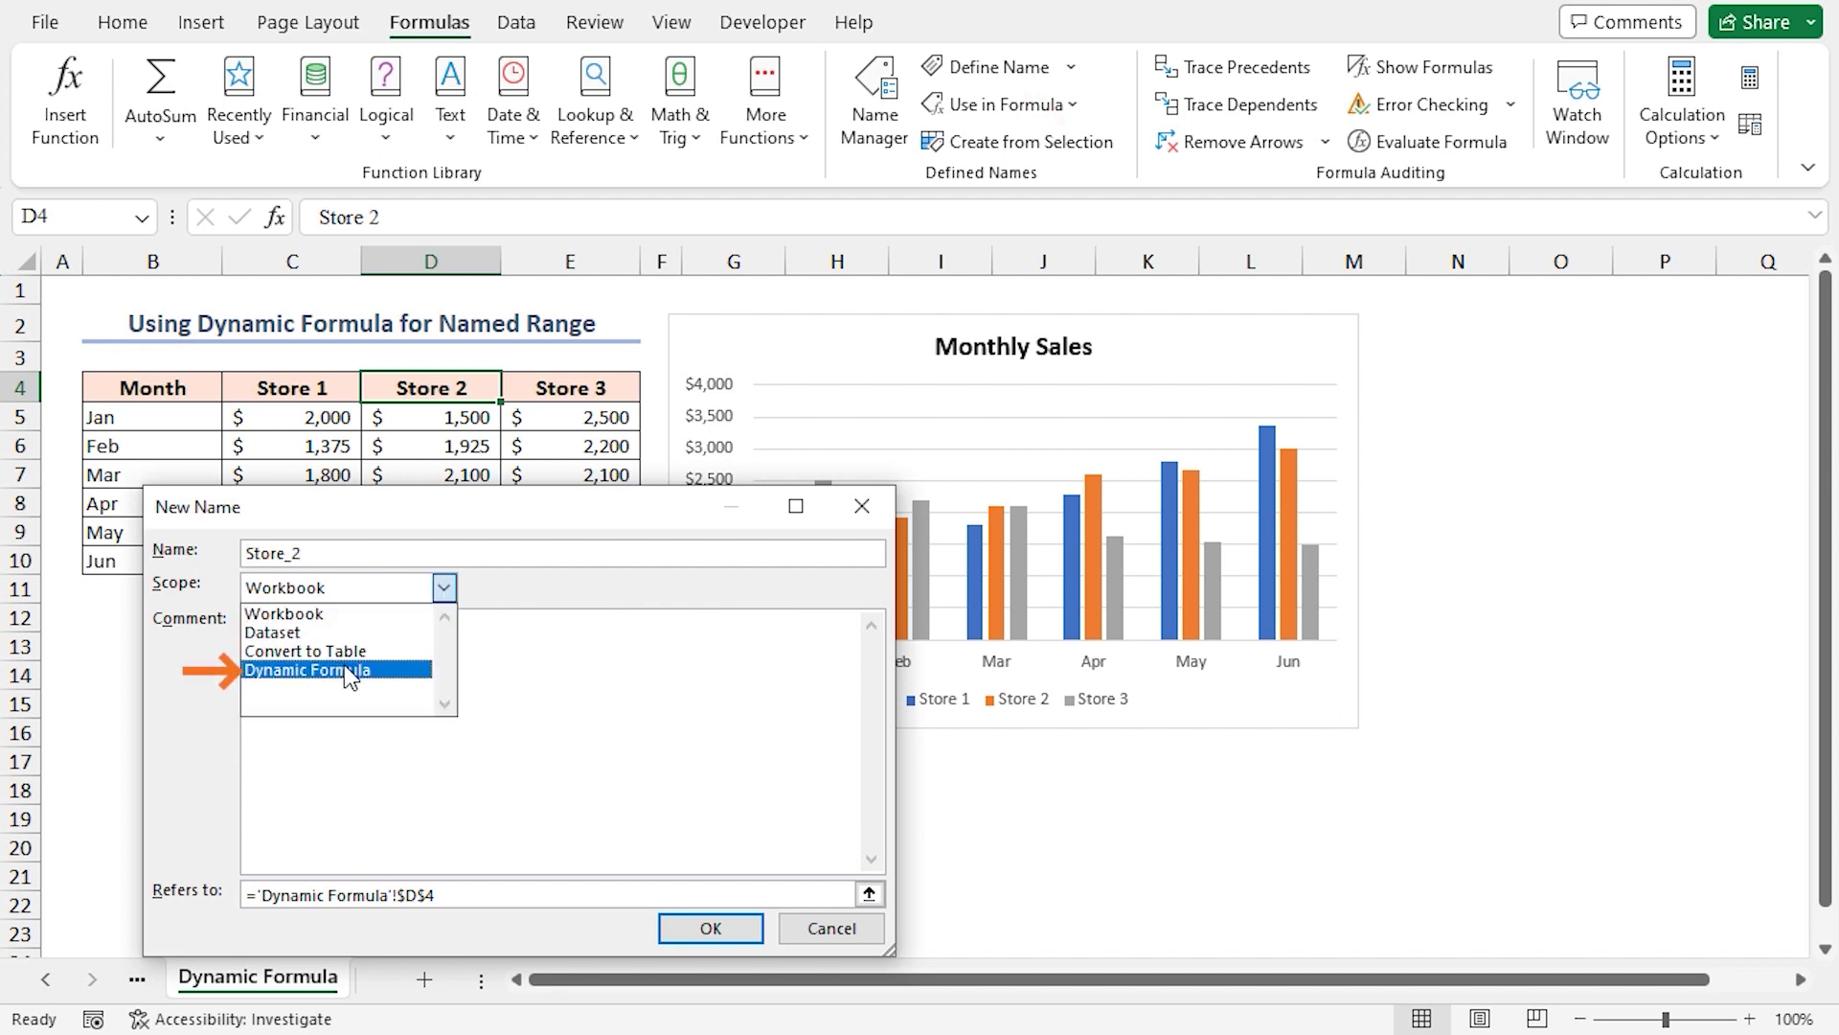
pyautogui.click(345, 670)
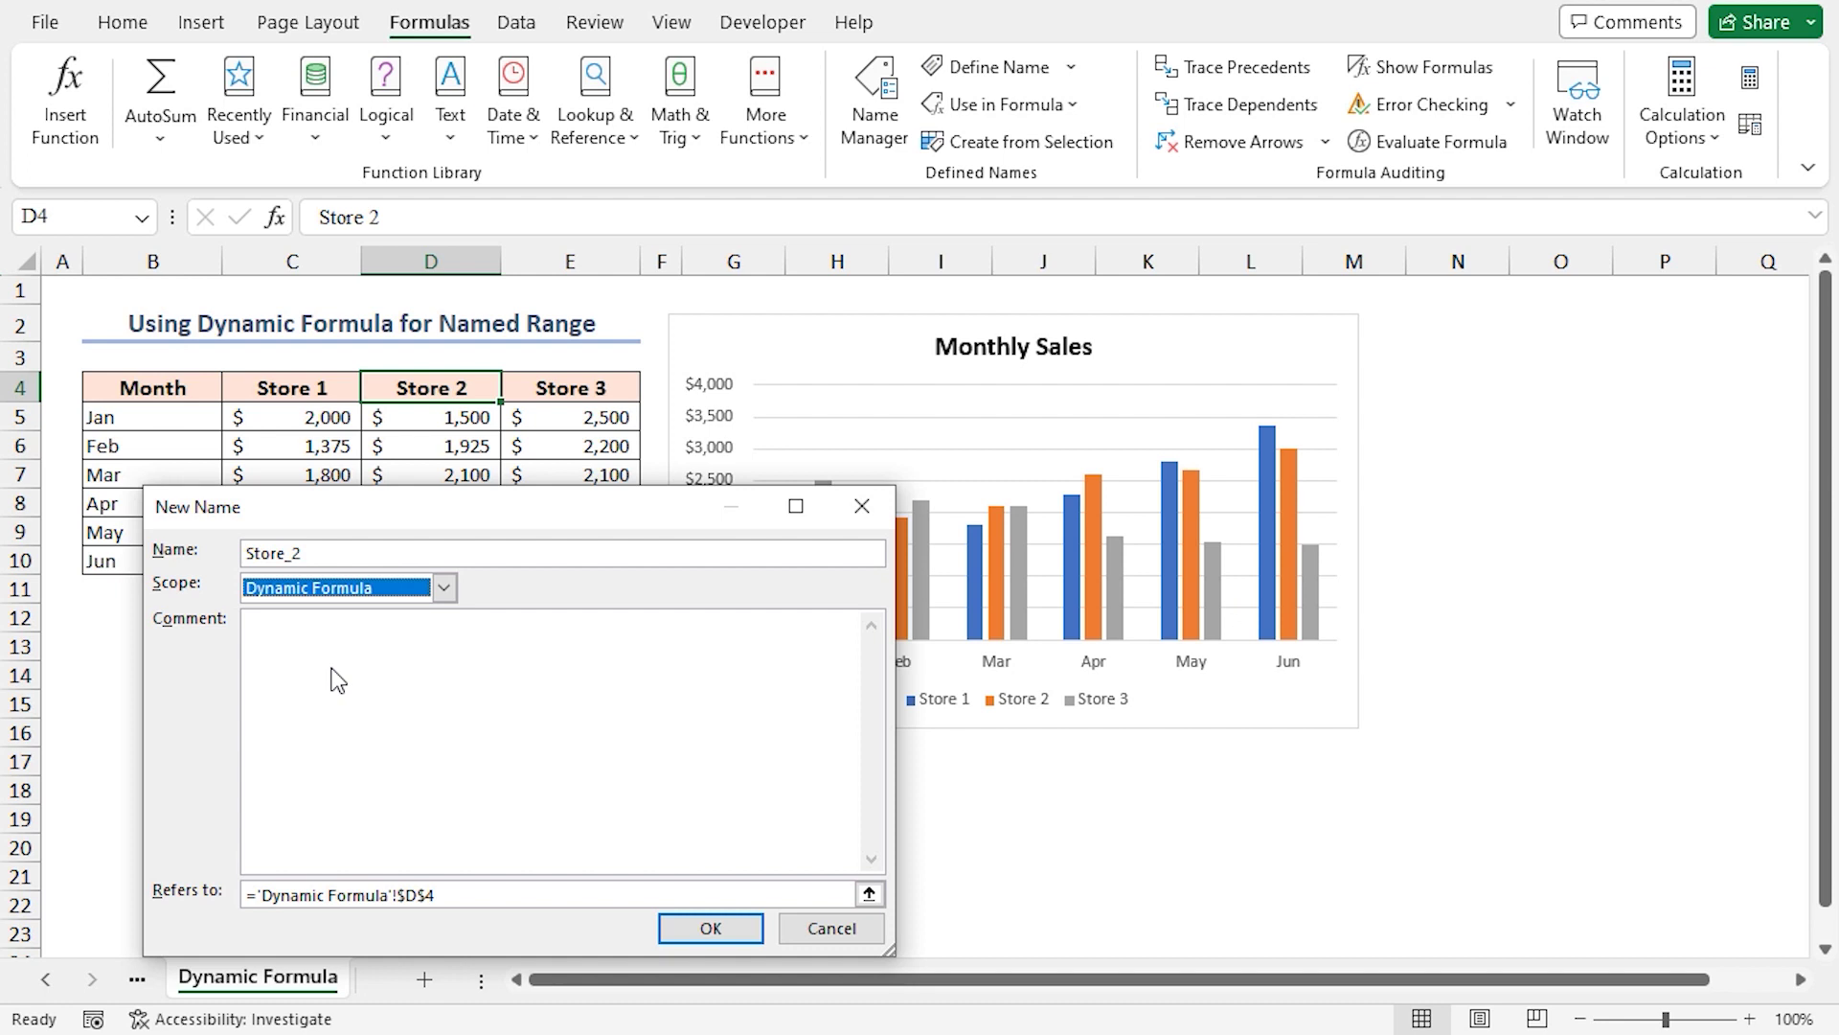
pyautogui.click(437, 901)
pyautogui.moveTo(439, 894); pyautogui.dragTo(250, 894)
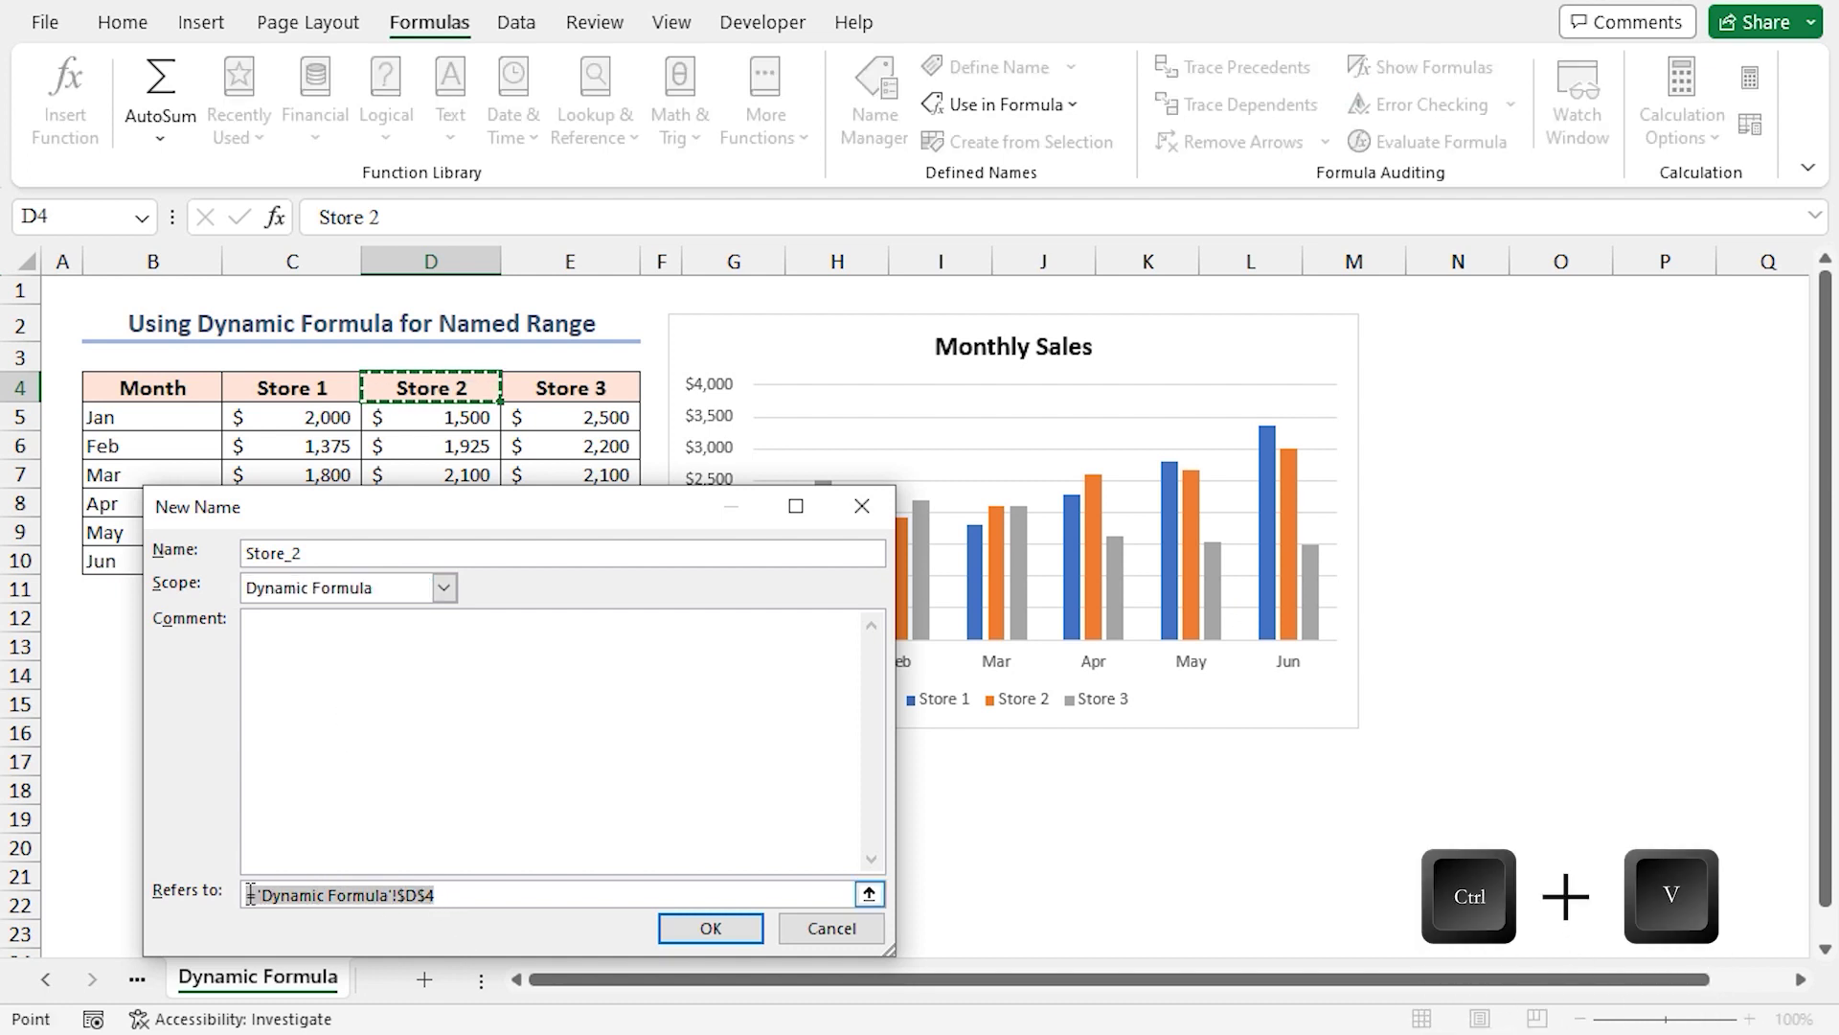
pyautogui.write('=OFFSET($D$5,0,0,COUNTA($D:$D)-1)')
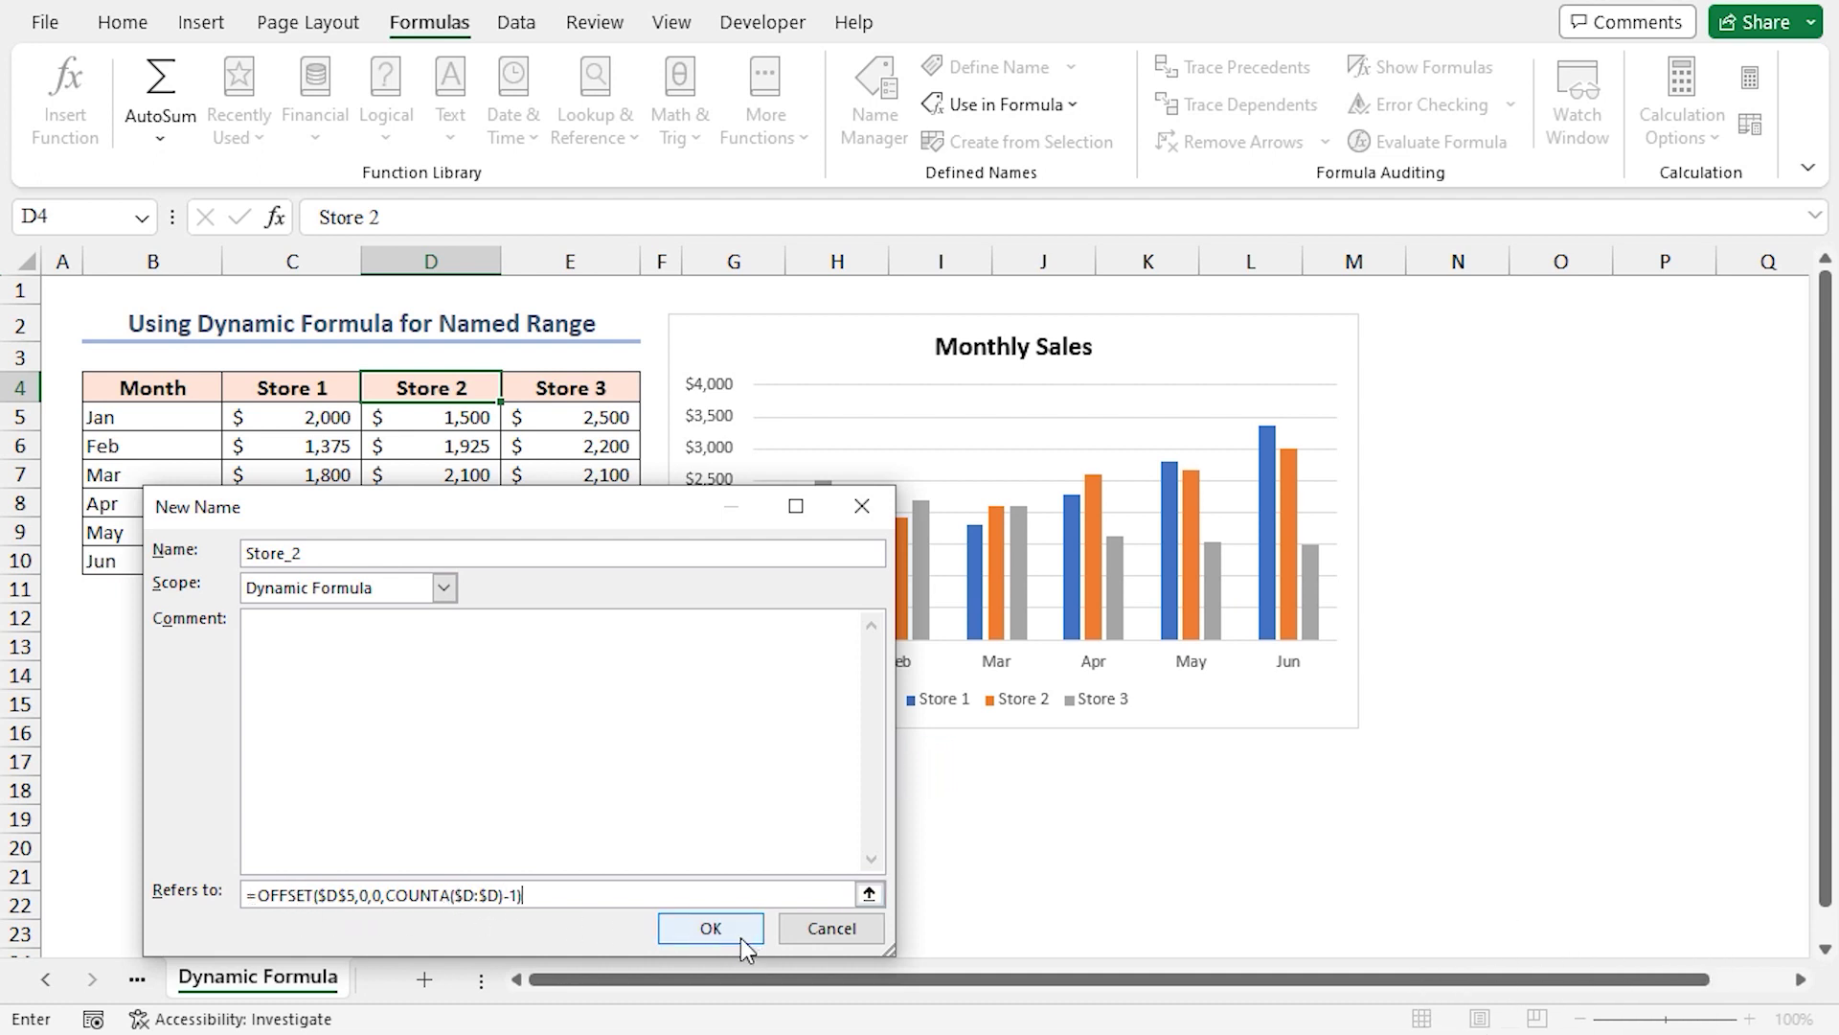
pyautogui.click(710, 928)
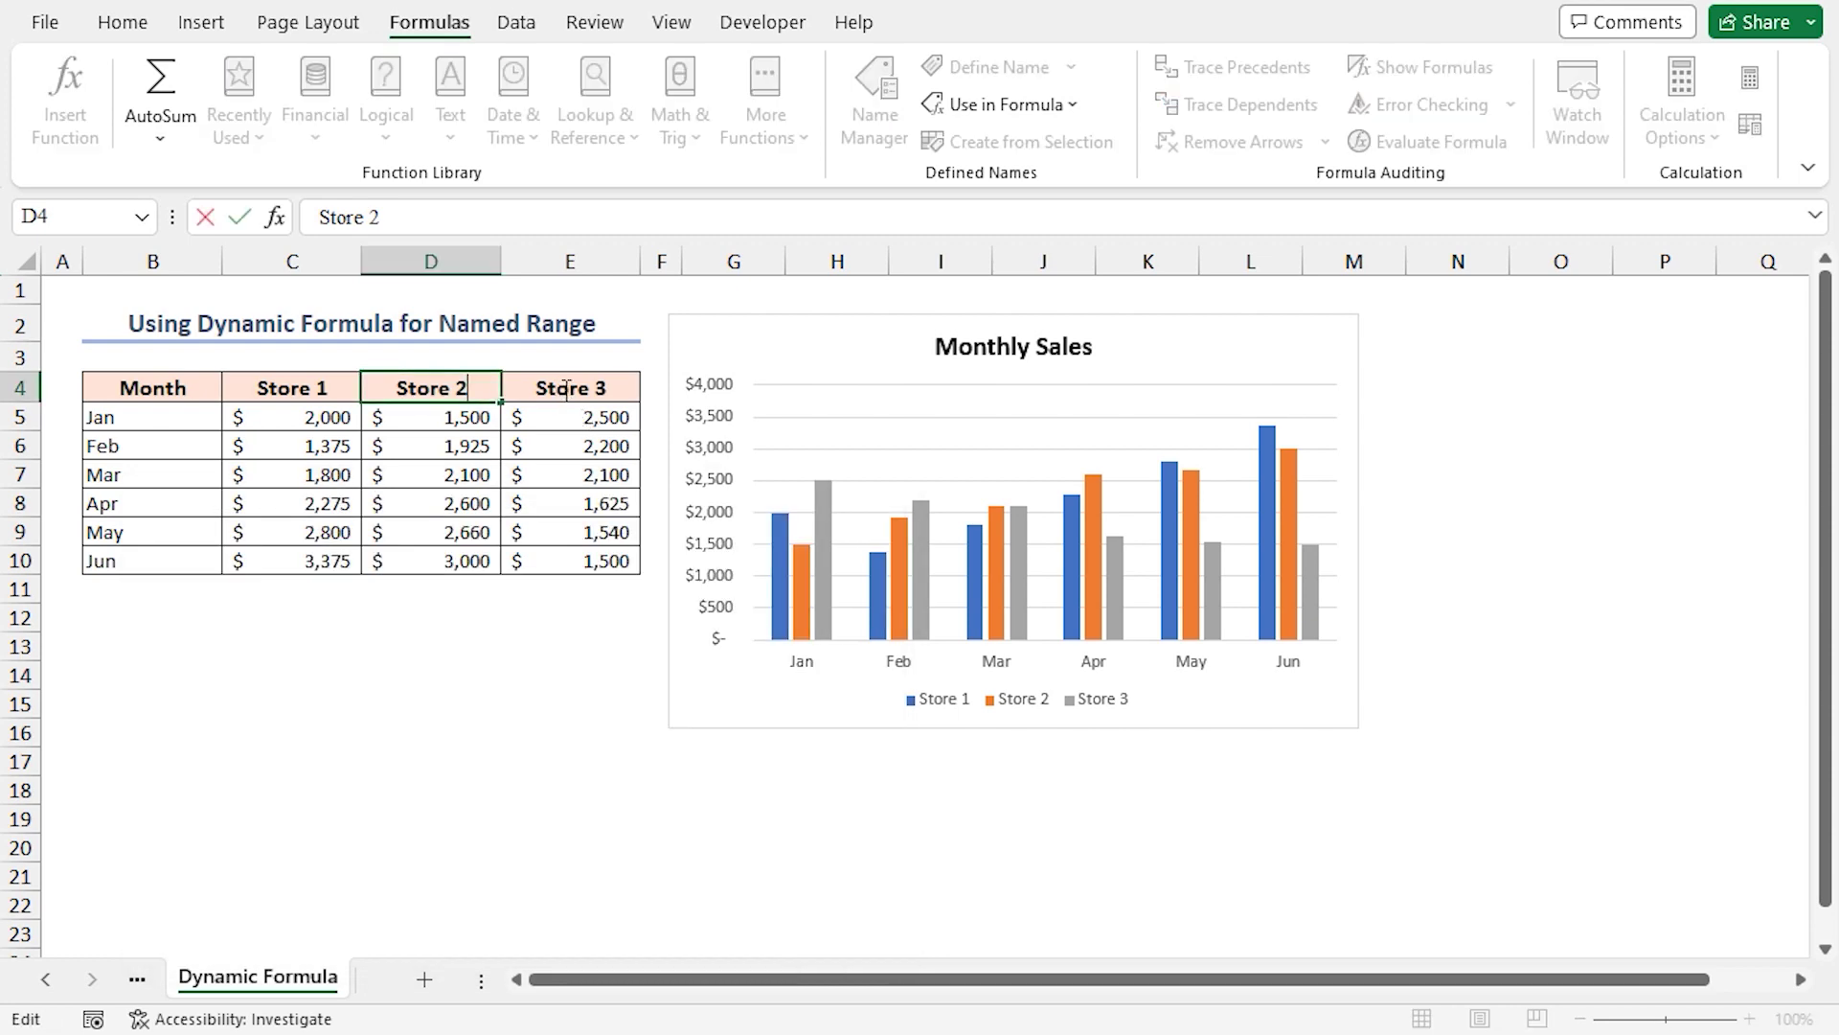
# Start Store_3 from header E4, scoped to Dynamic Formula, pasting =OFFSET($E$5,0,0,COUNTA($E:$E)-1).
pyautogui.click(568, 395)
pyautogui.click(997, 69)
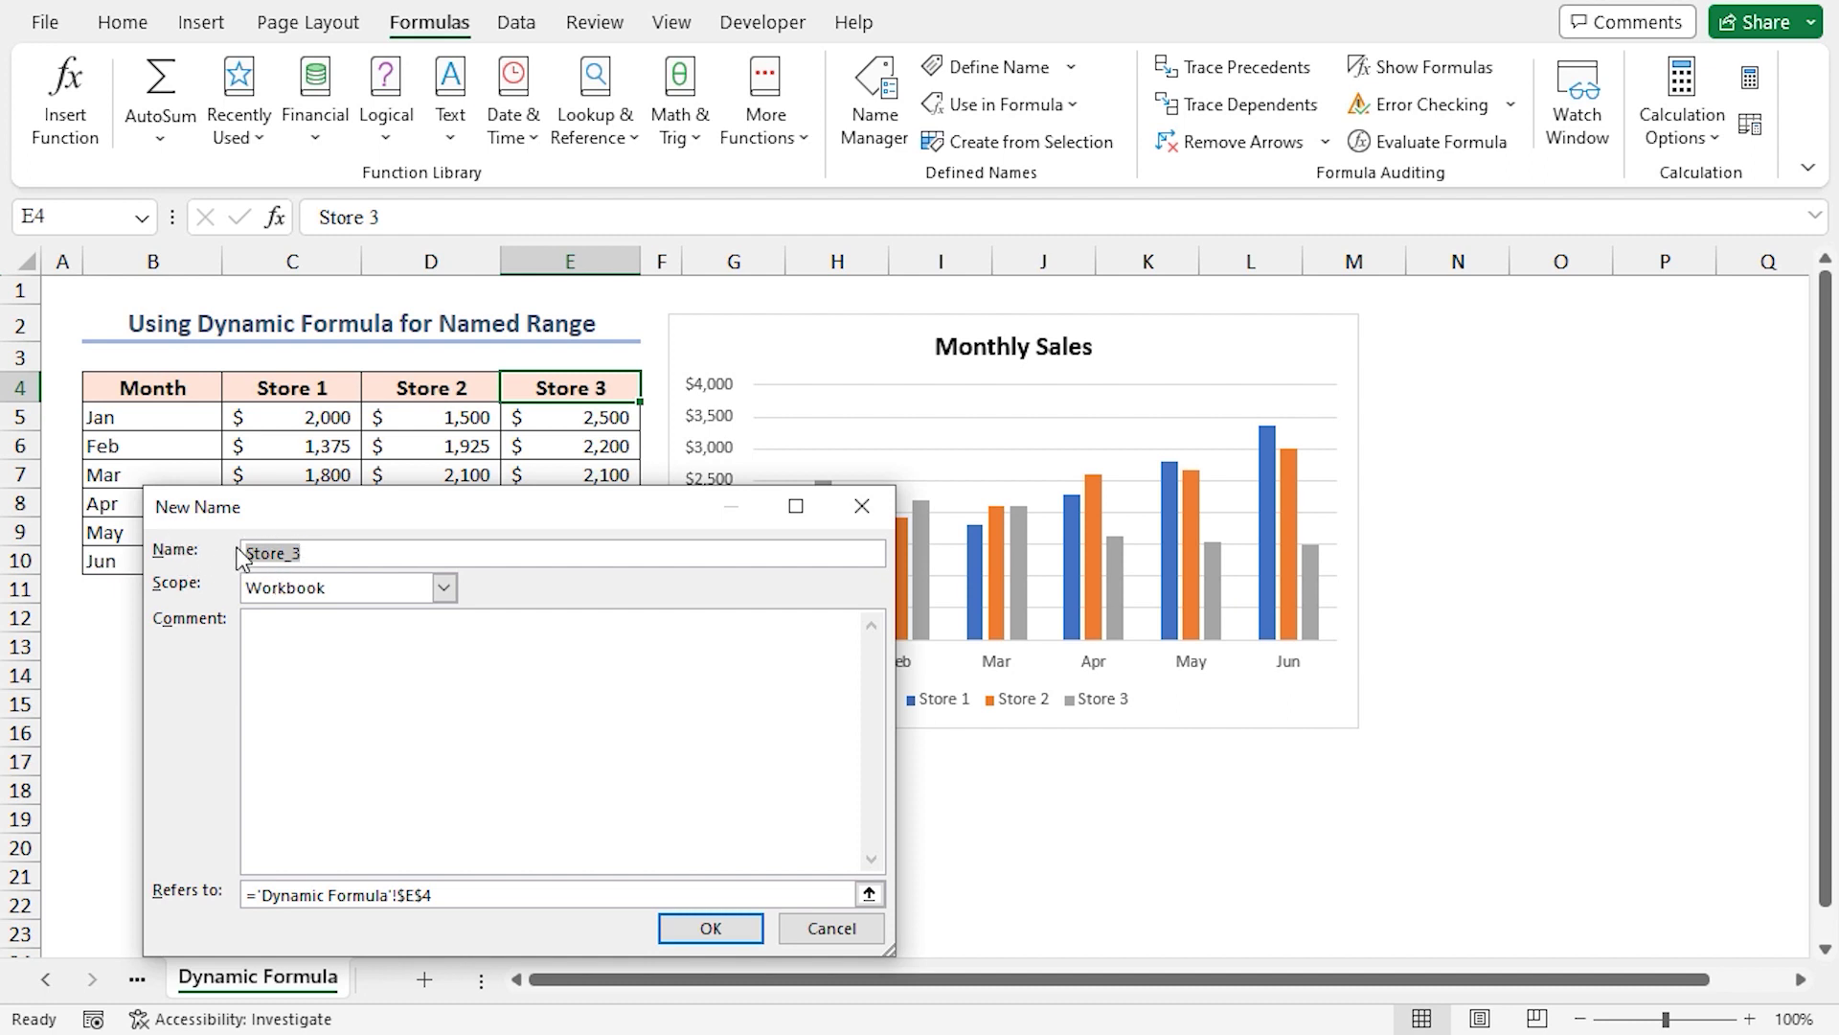
pyautogui.click(444, 587)
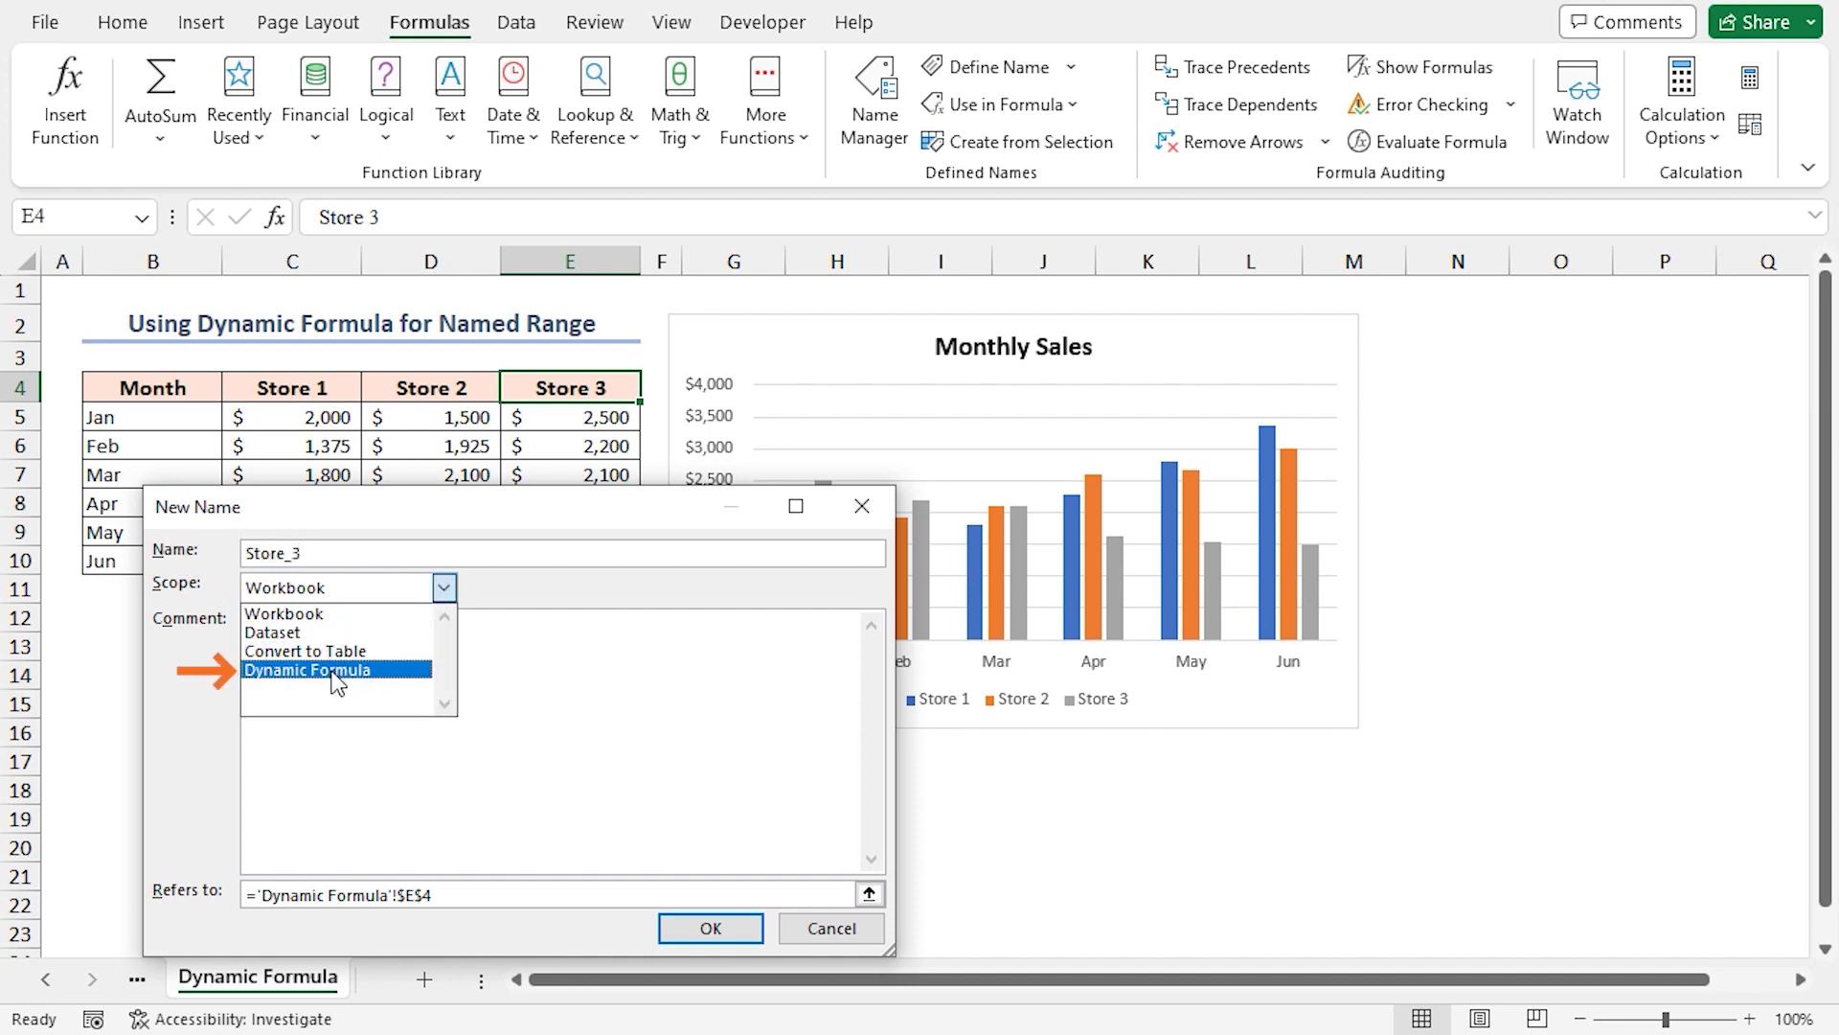
pyautogui.click(338, 675)
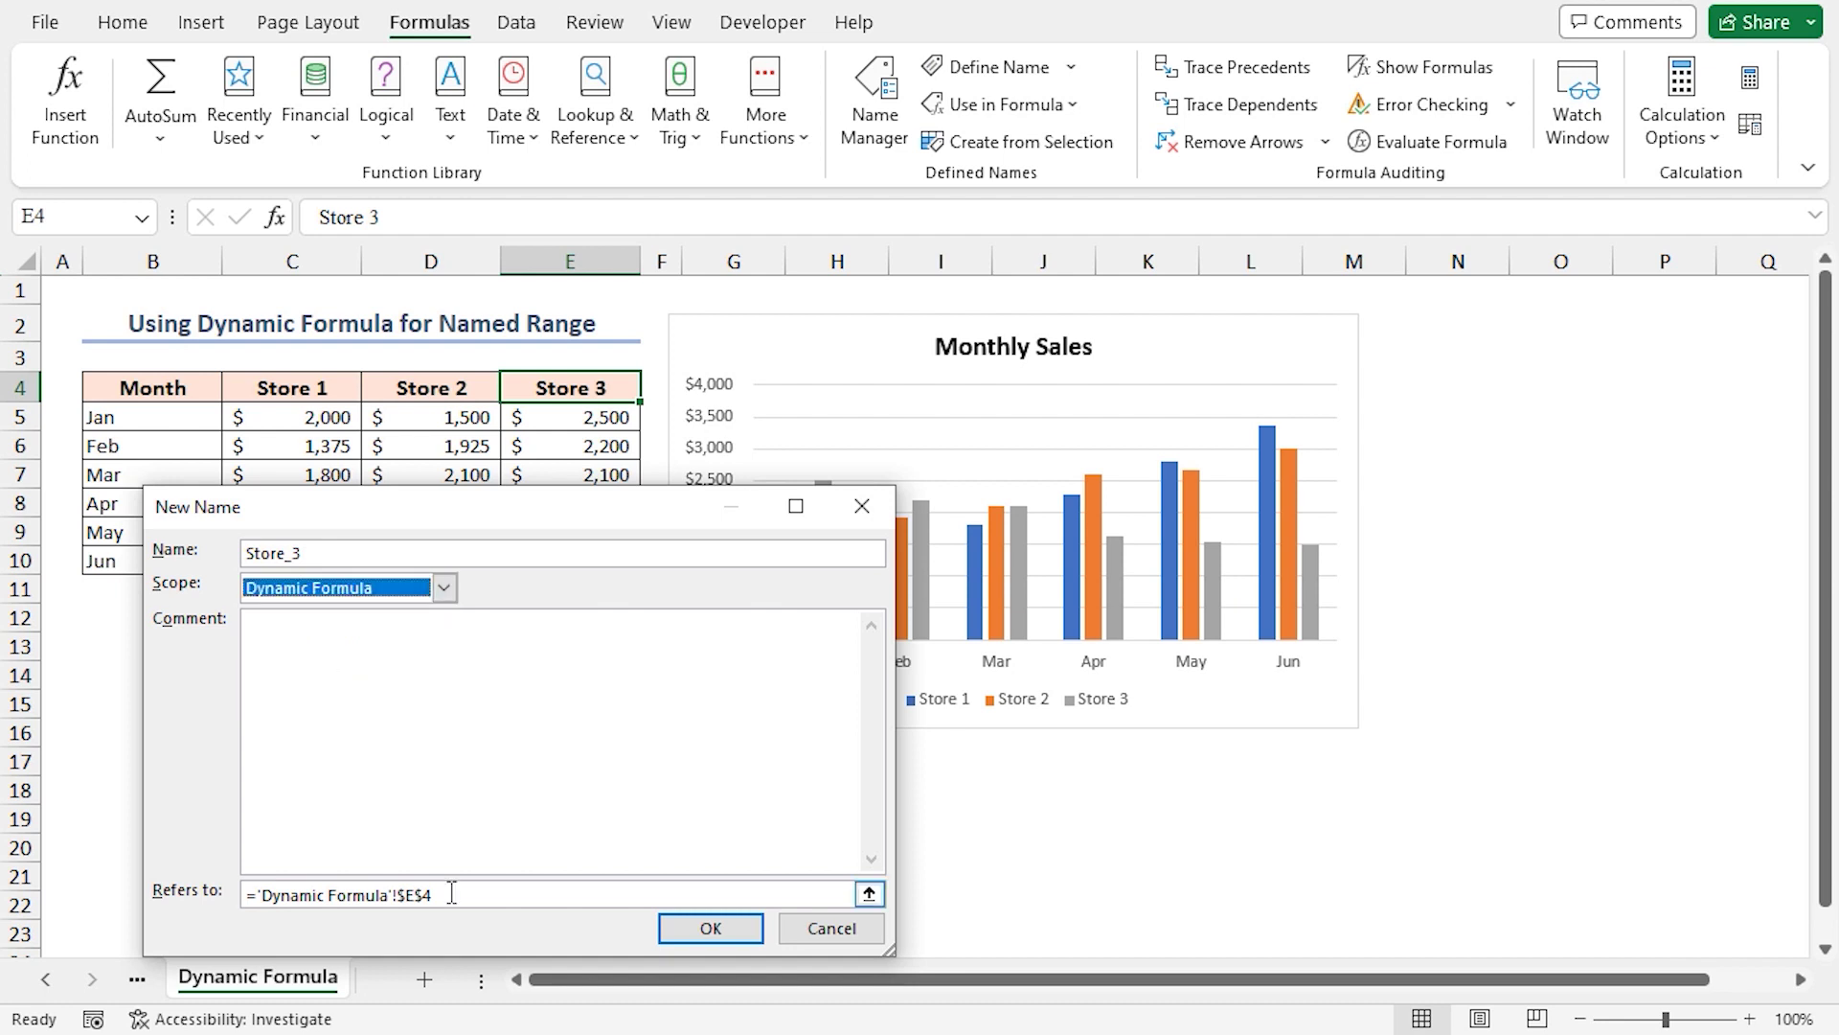
pyautogui.moveTo(435, 893); pyautogui.dragTo(250, 893)
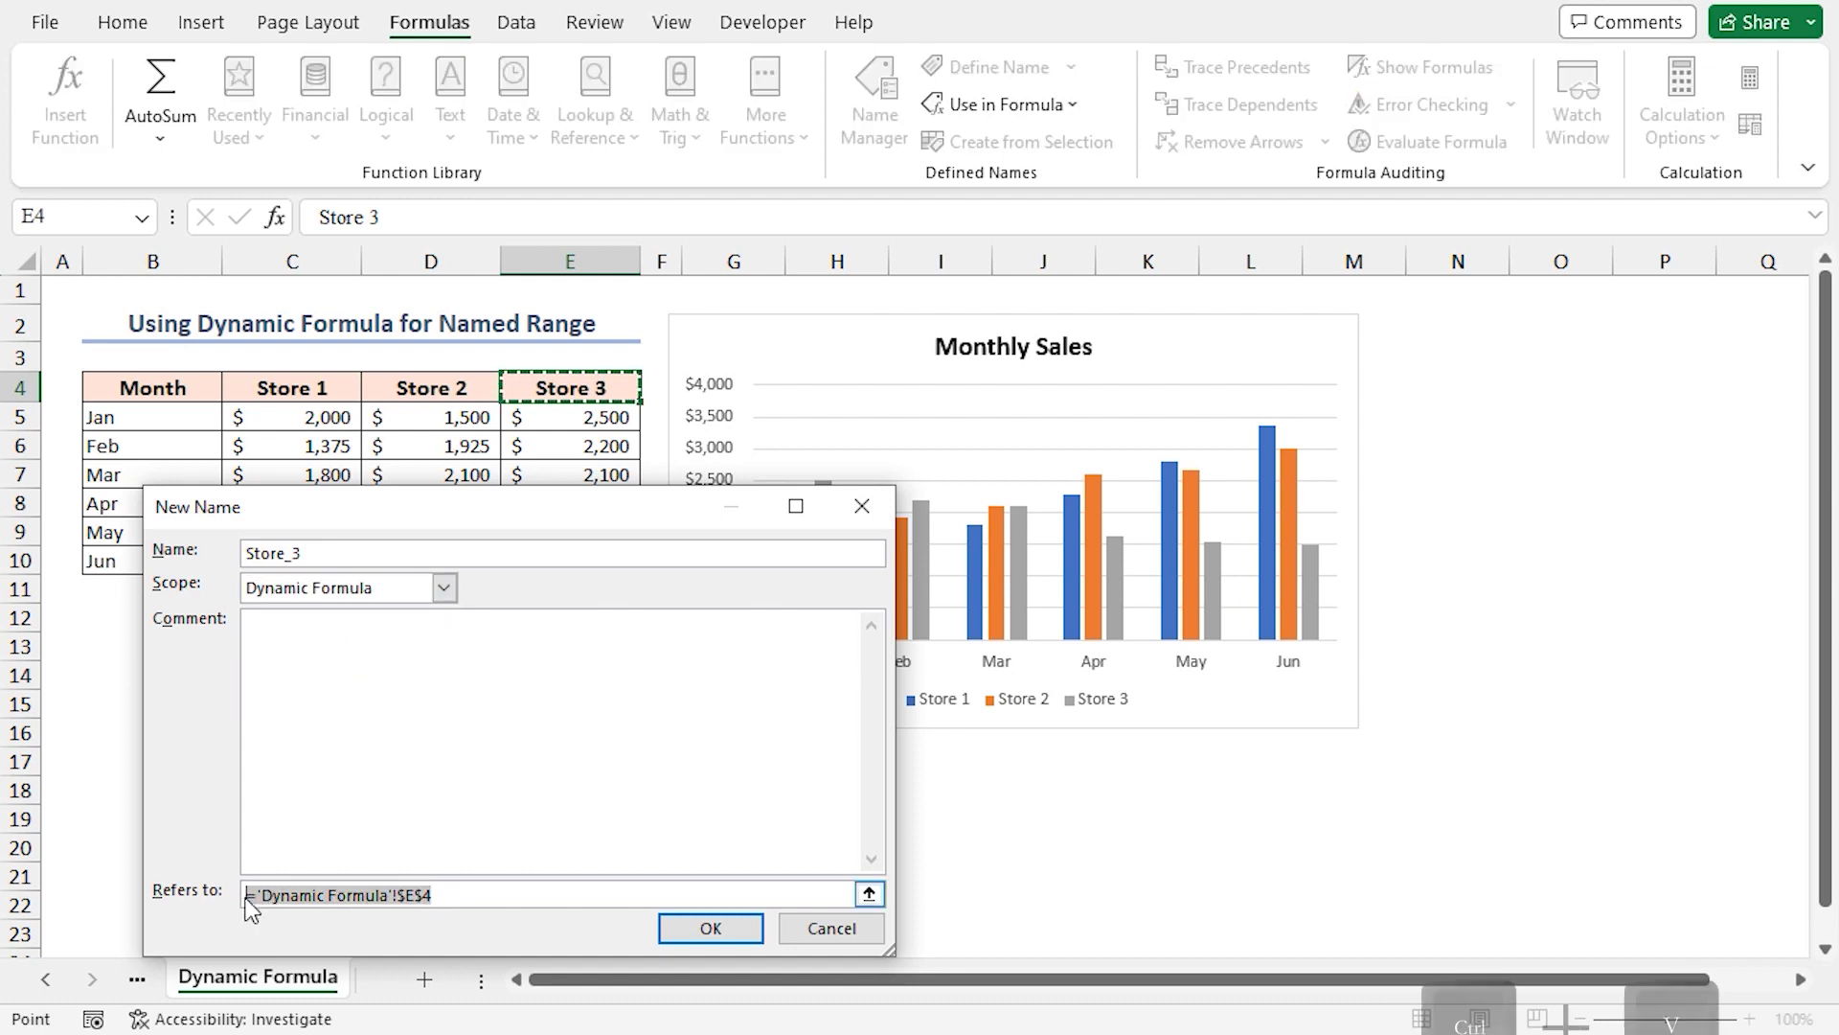
pyautogui.hotkey('ctrl', 'v')
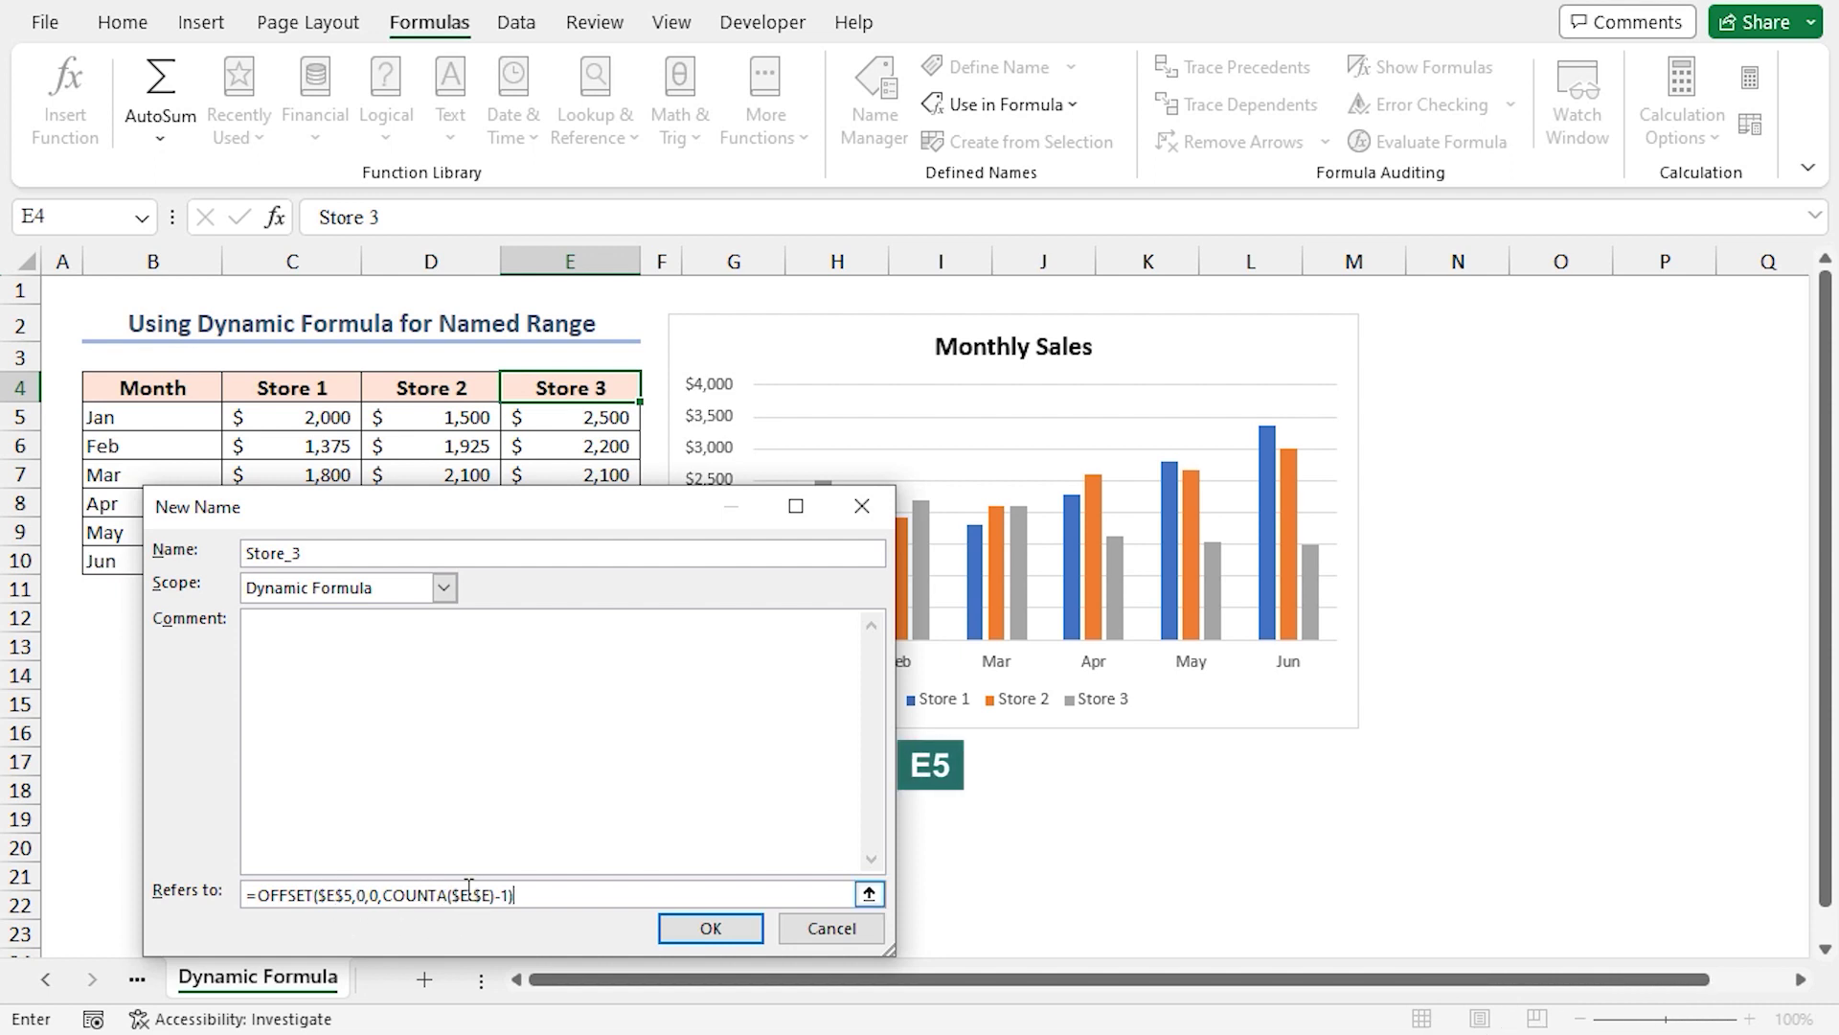
# Save Store_3, then review the Store_1 definition in Name Manager and close it.
pyautogui.click(709, 929)
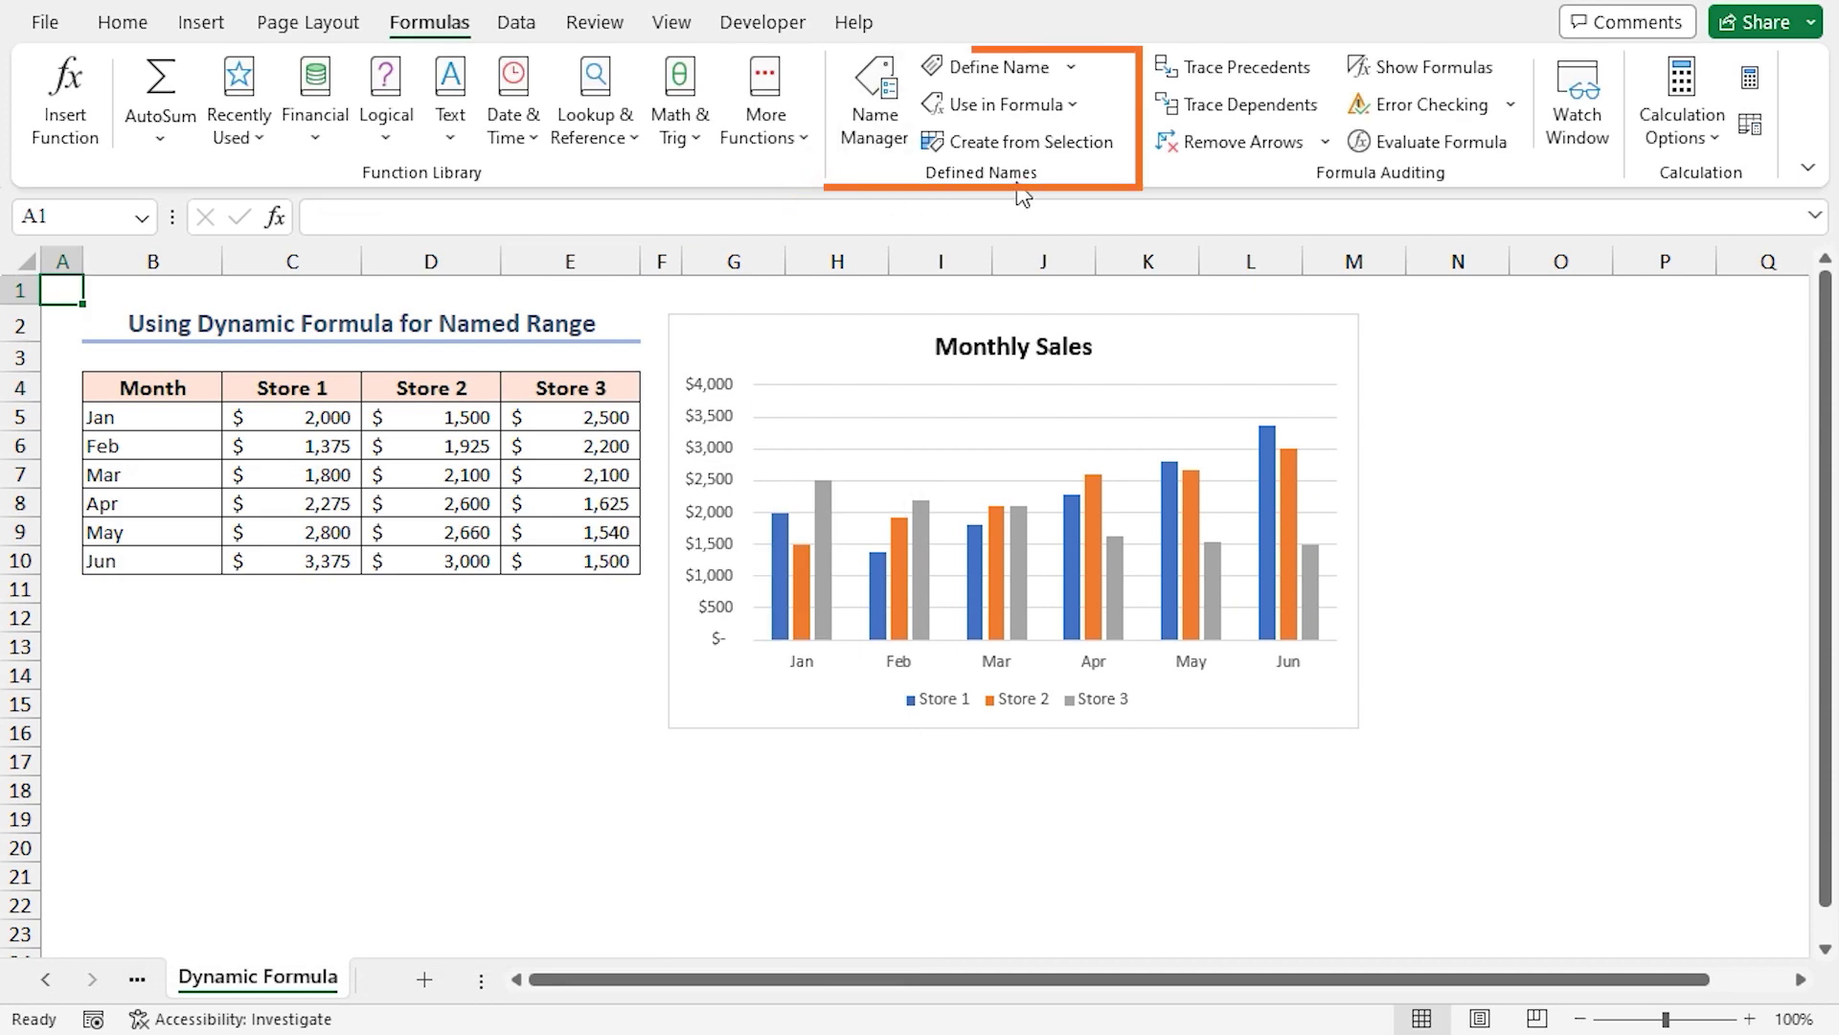
pyautogui.click(874, 96)
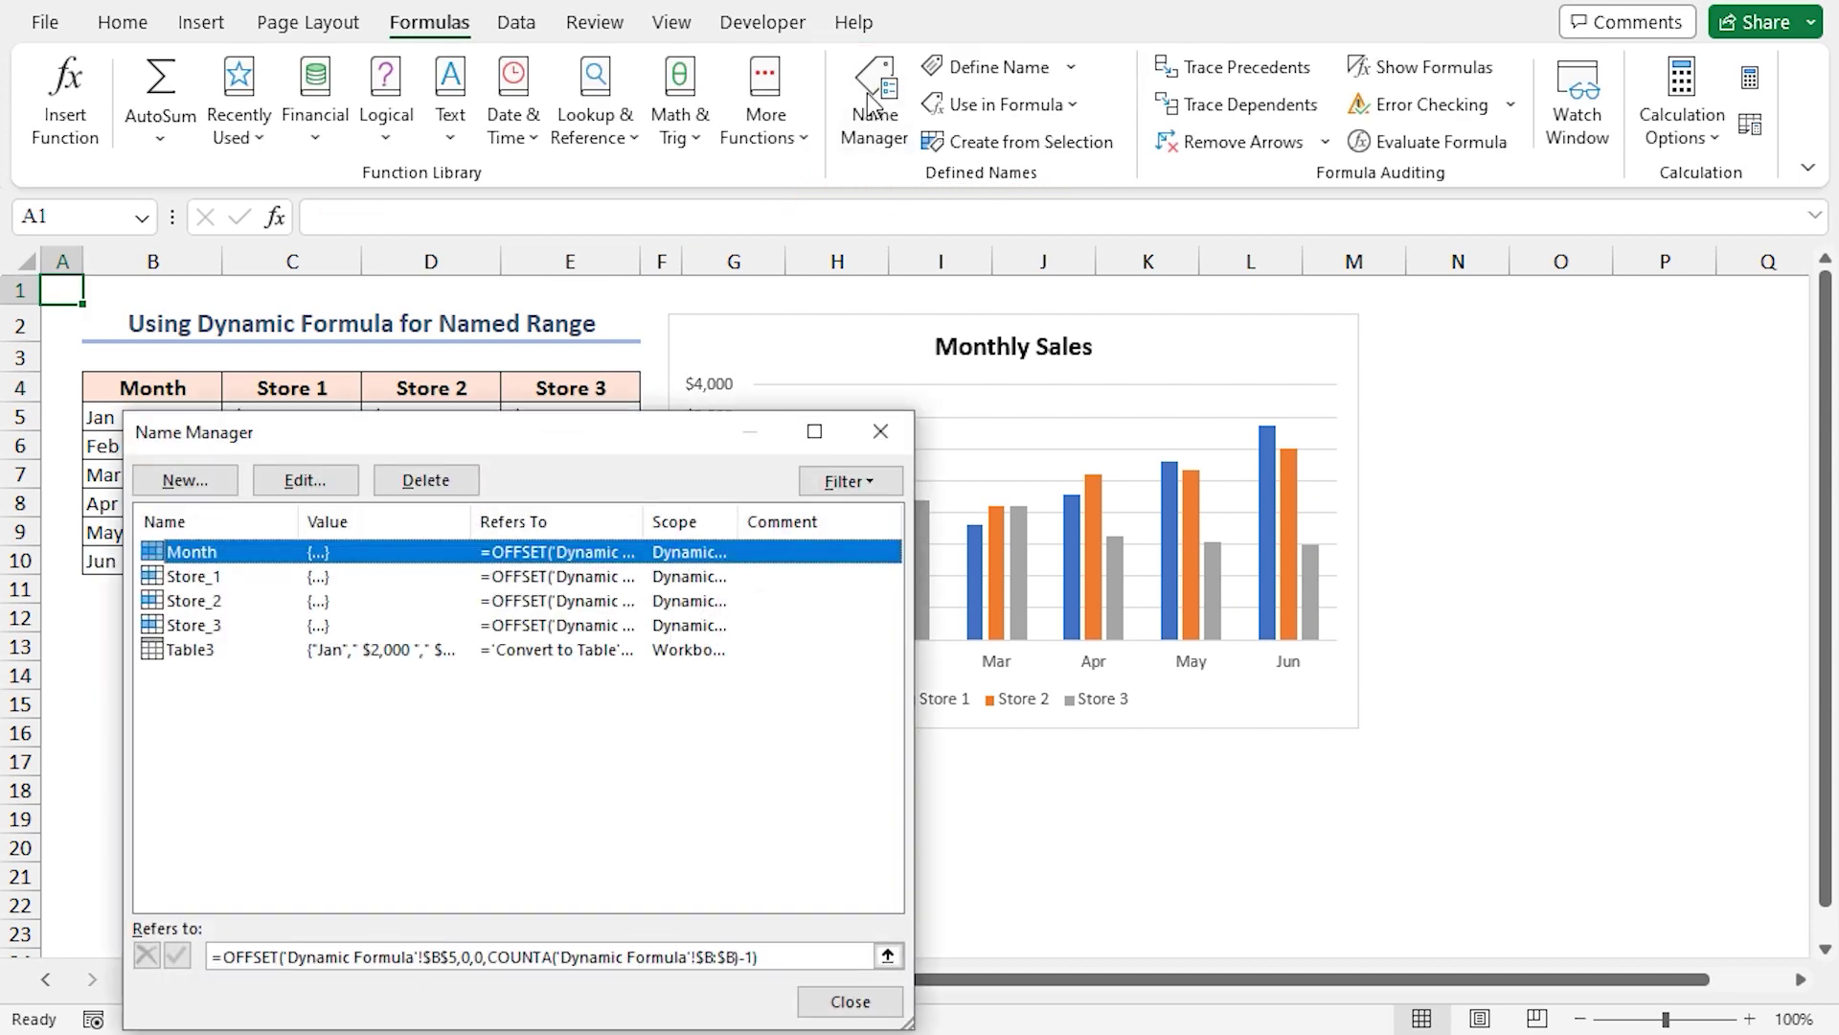
pyautogui.click(203, 575)
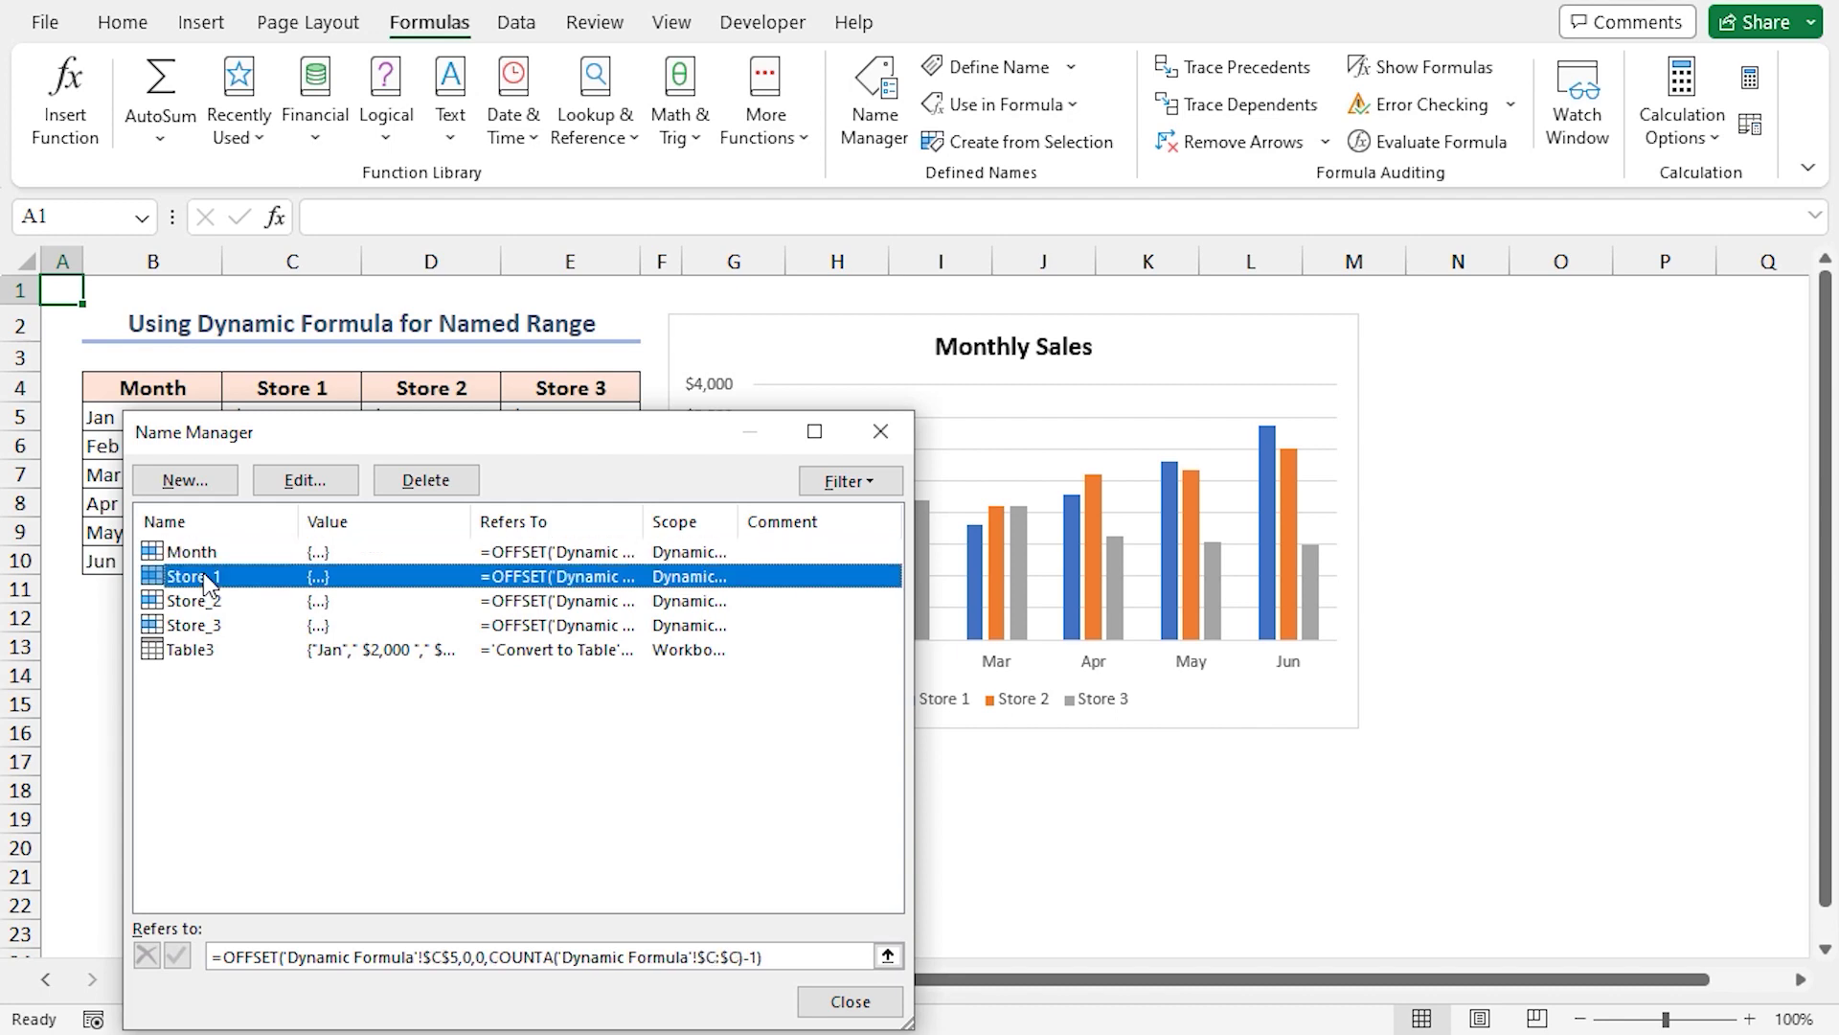
pyautogui.click(290, 484)
pyautogui.click(862, 506)
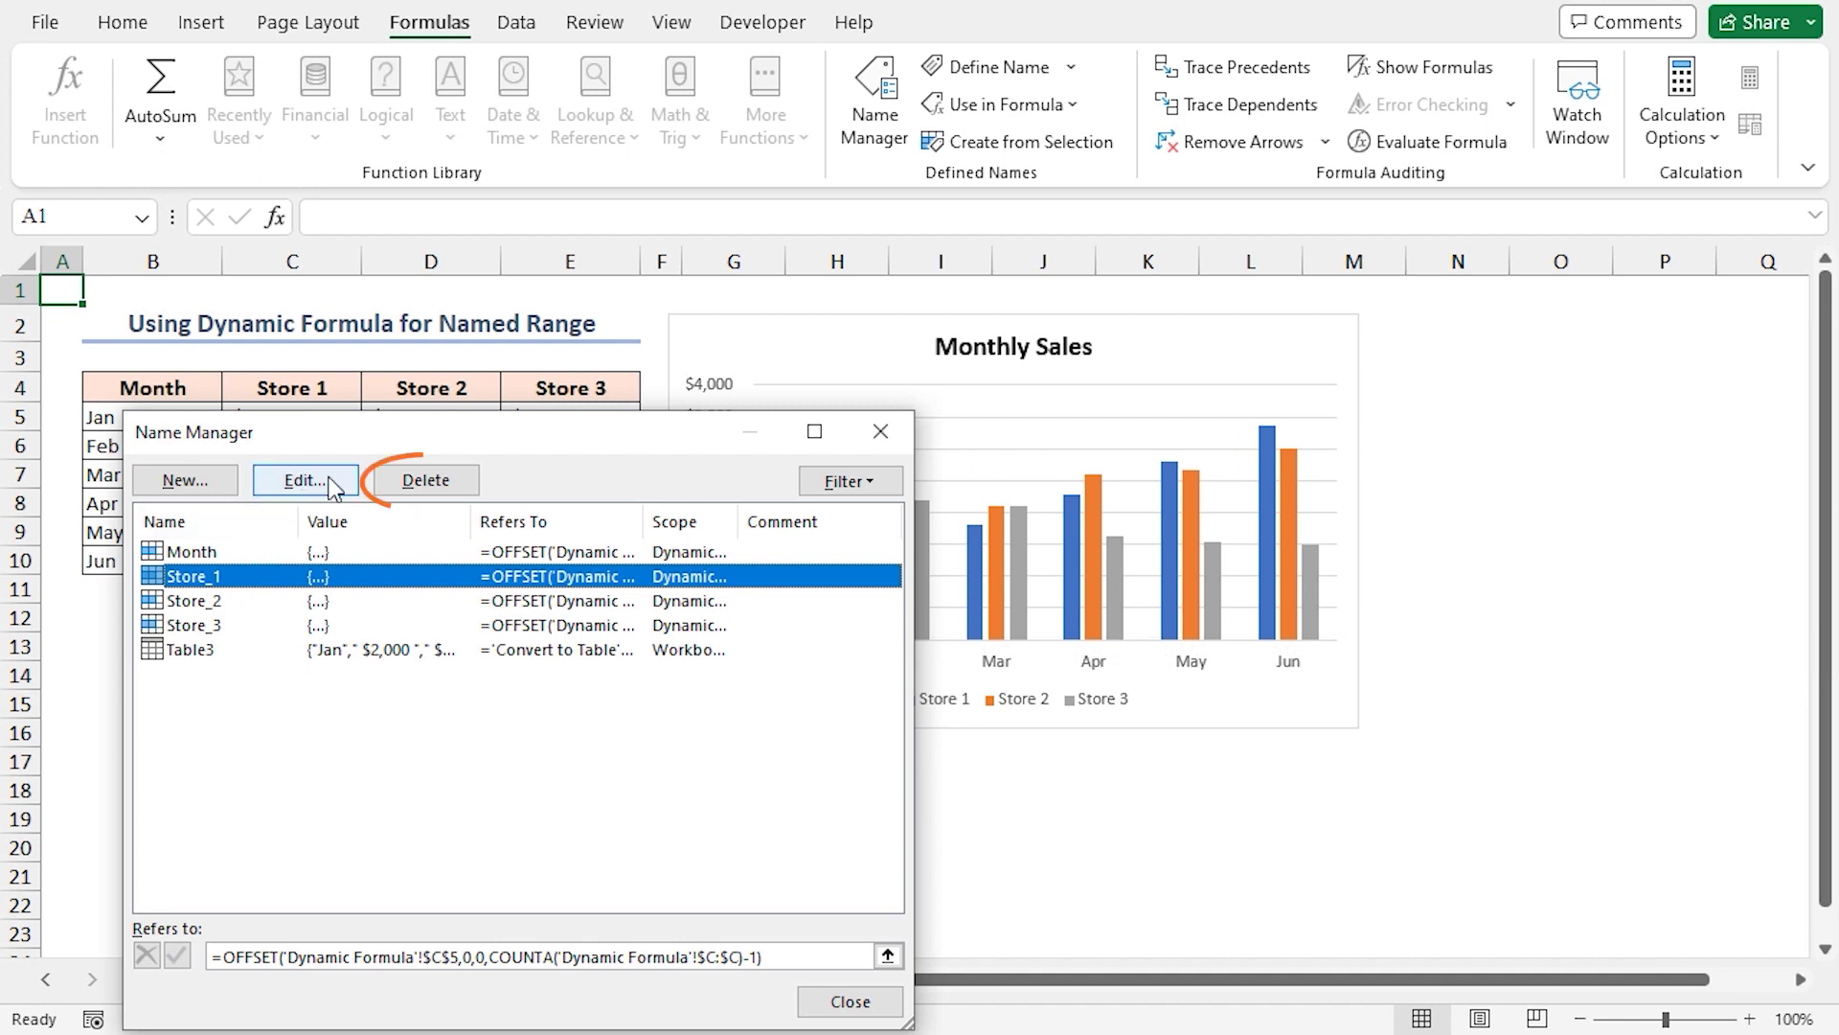
pyautogui.click(879, 432)
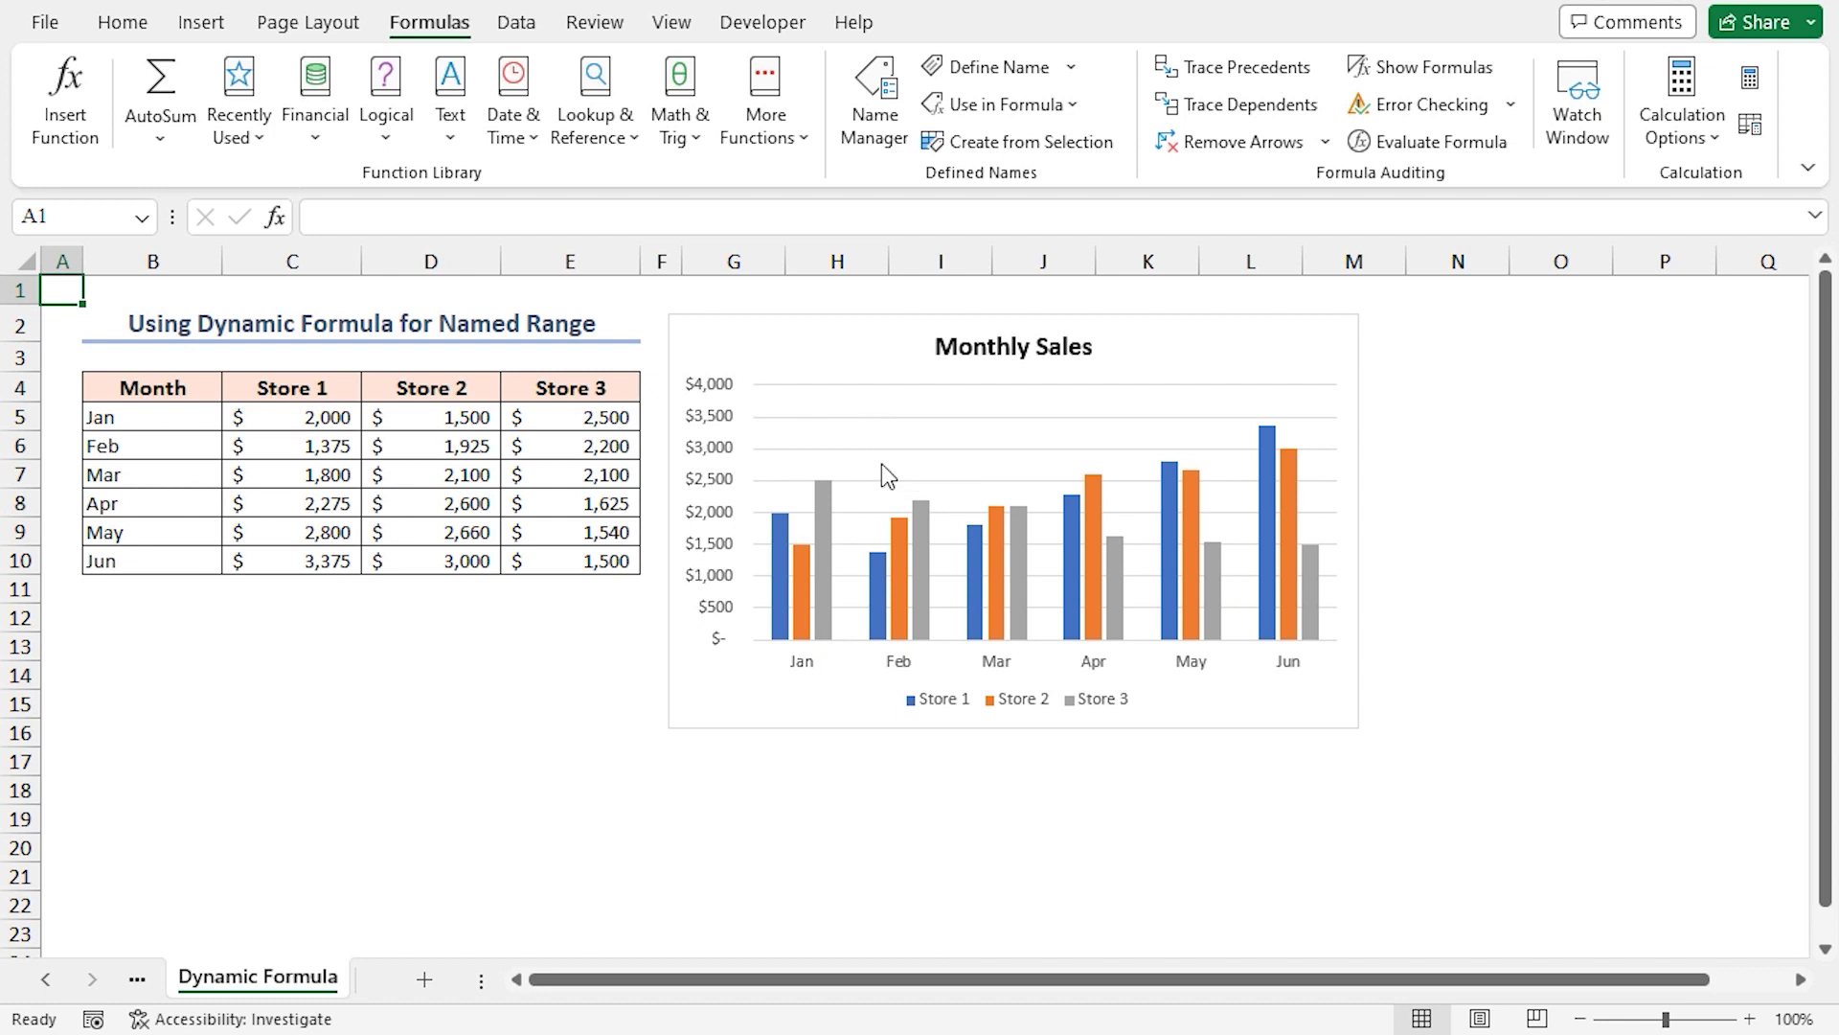
# Open the chart's Select Data dialog and set the Store 1 series values to 'Dynamic Formula'!Store_1.
pyautogui.rightClick(882, 417)
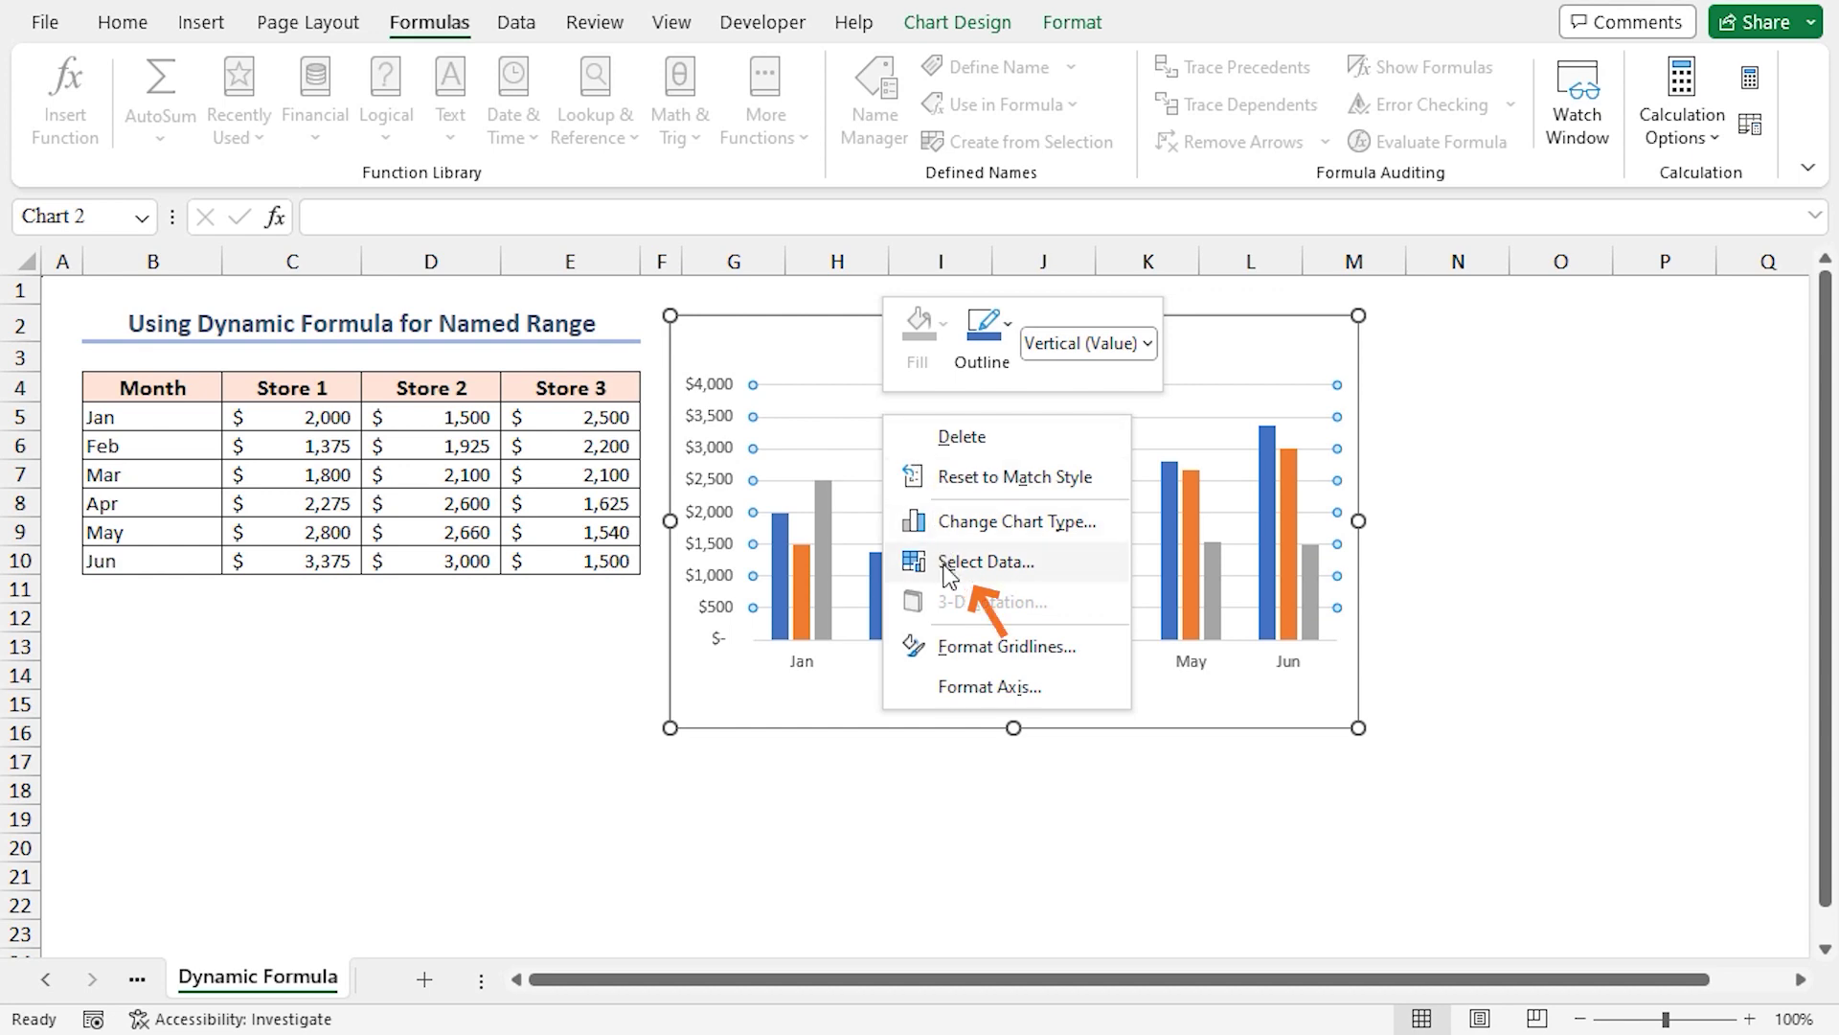
pyautogui.click(985, 561)
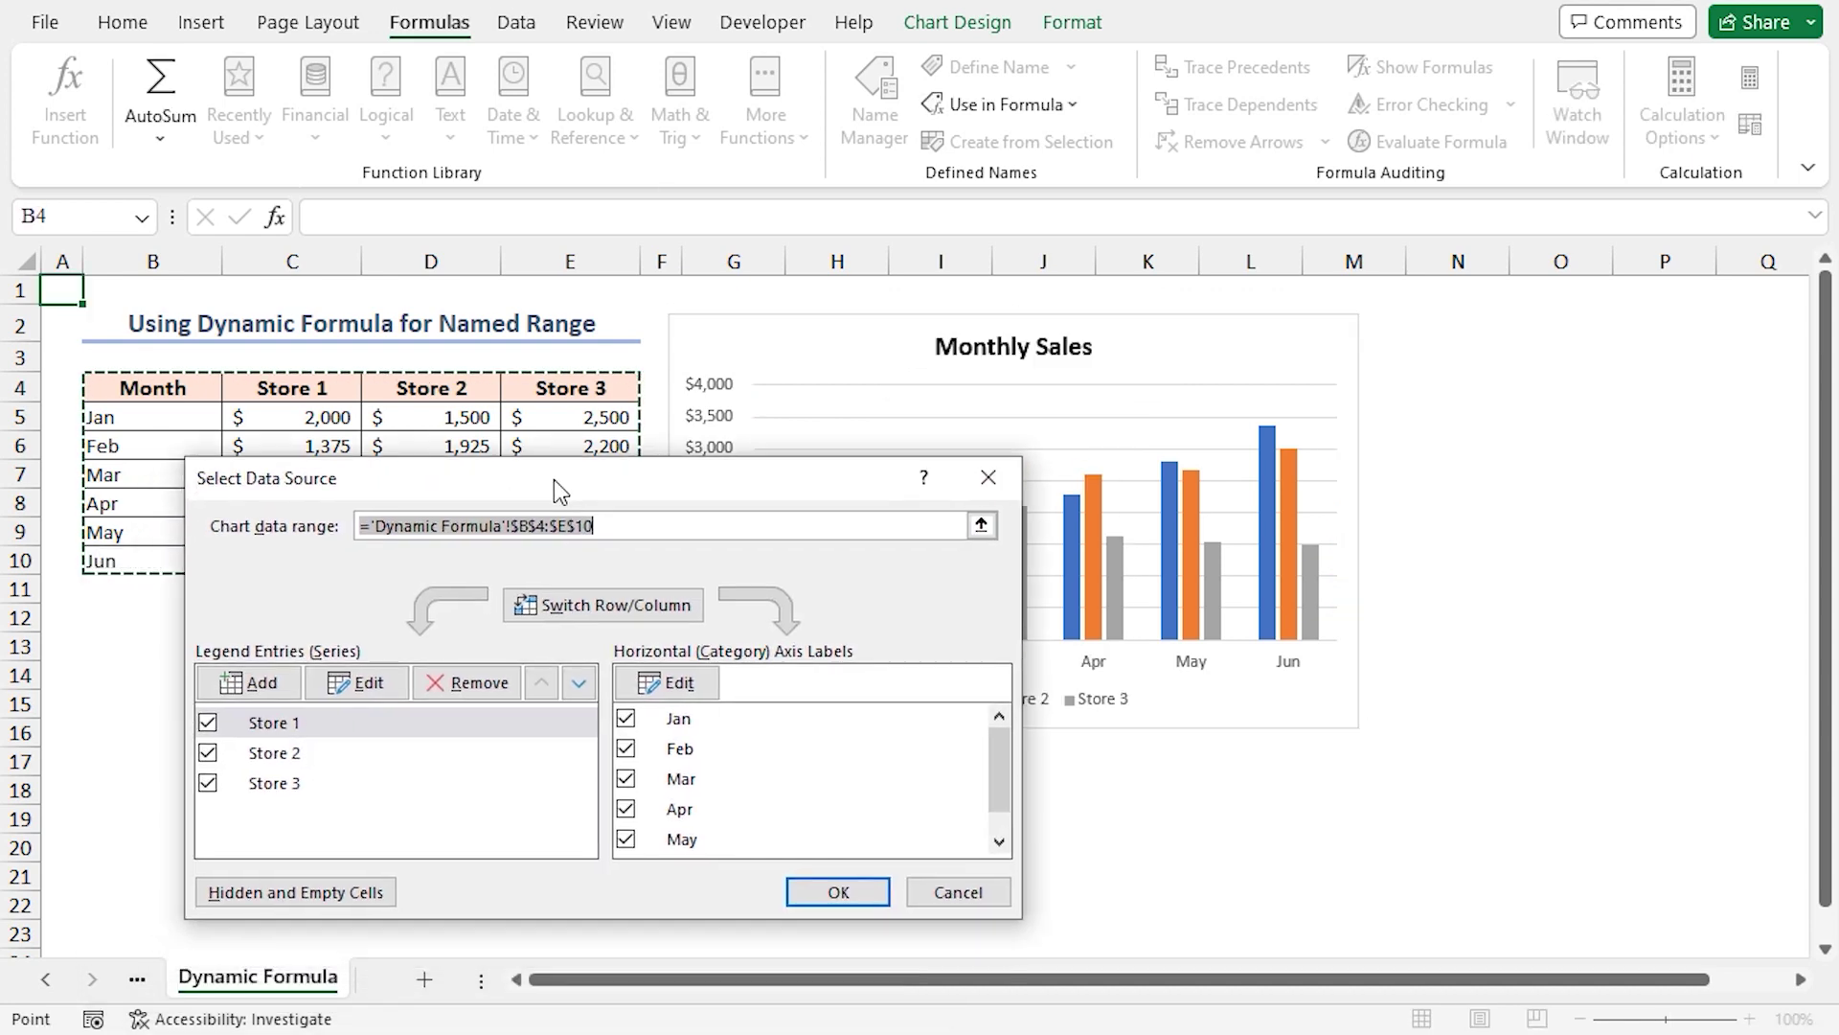
pyautogui.moveTo(554, 479); pyautogui.dragTo(602, 459)
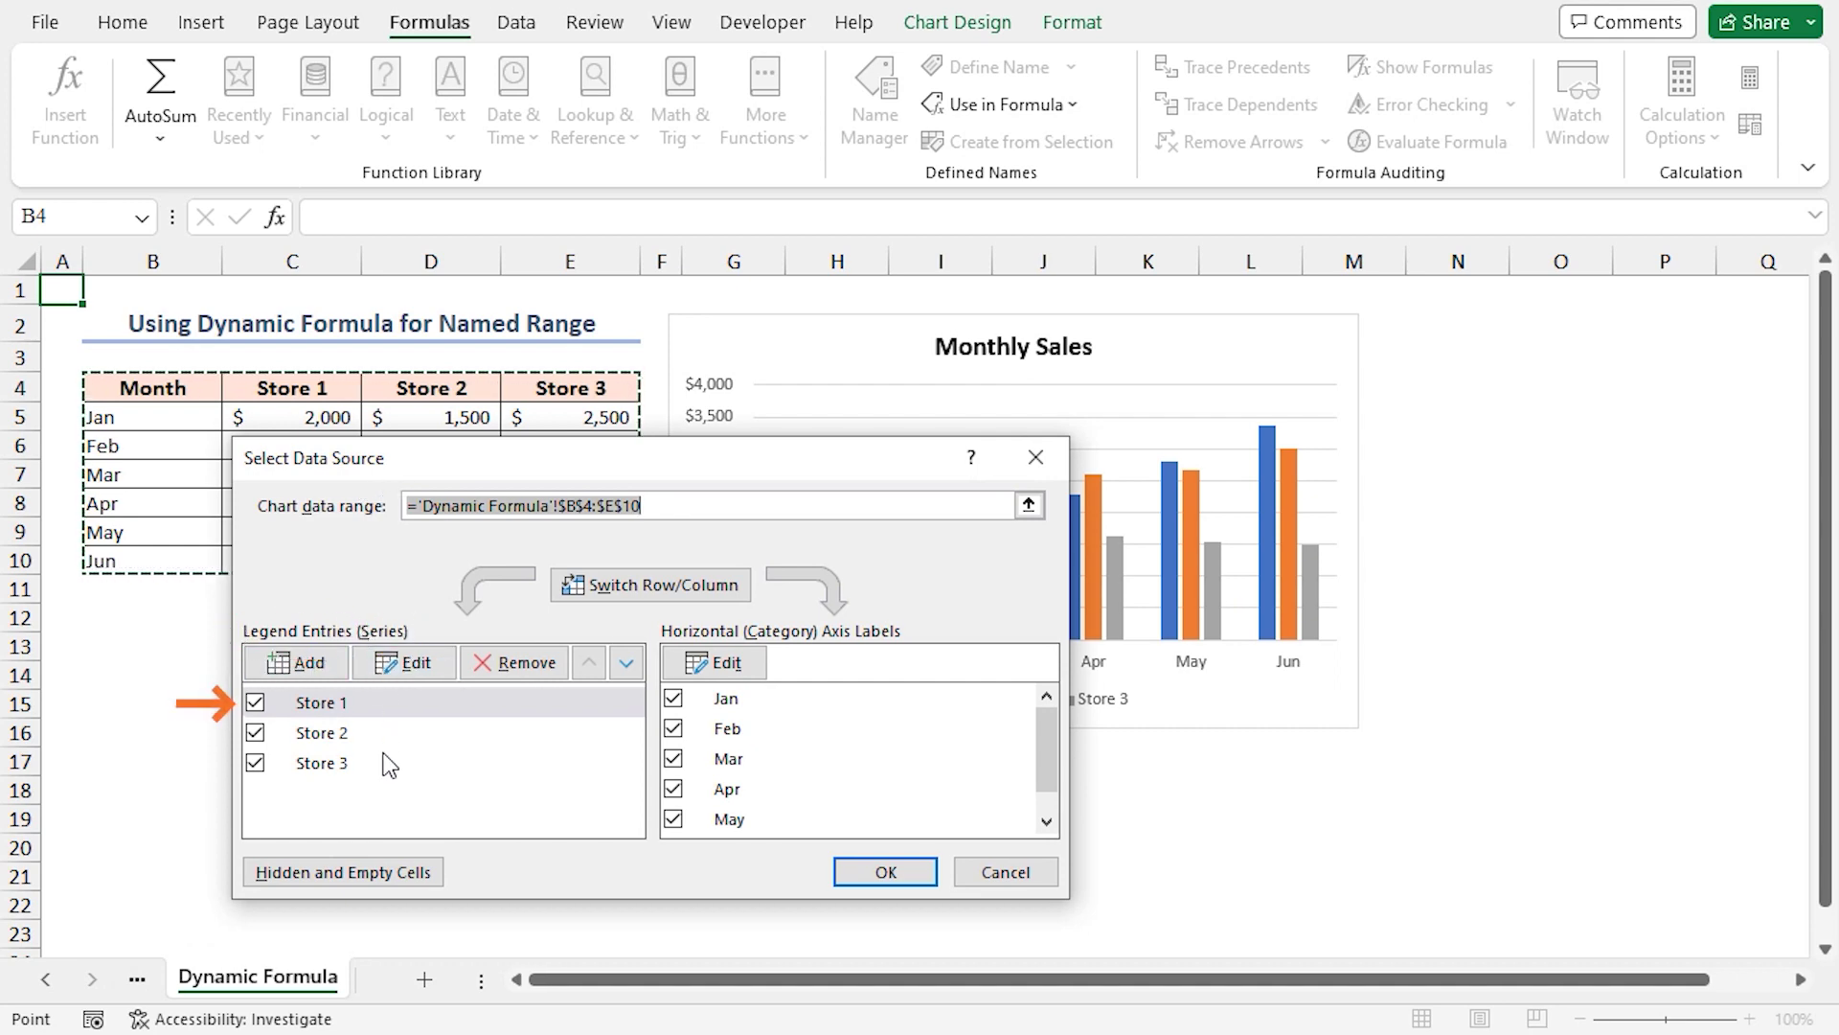
pyautogui.click(337, 705)
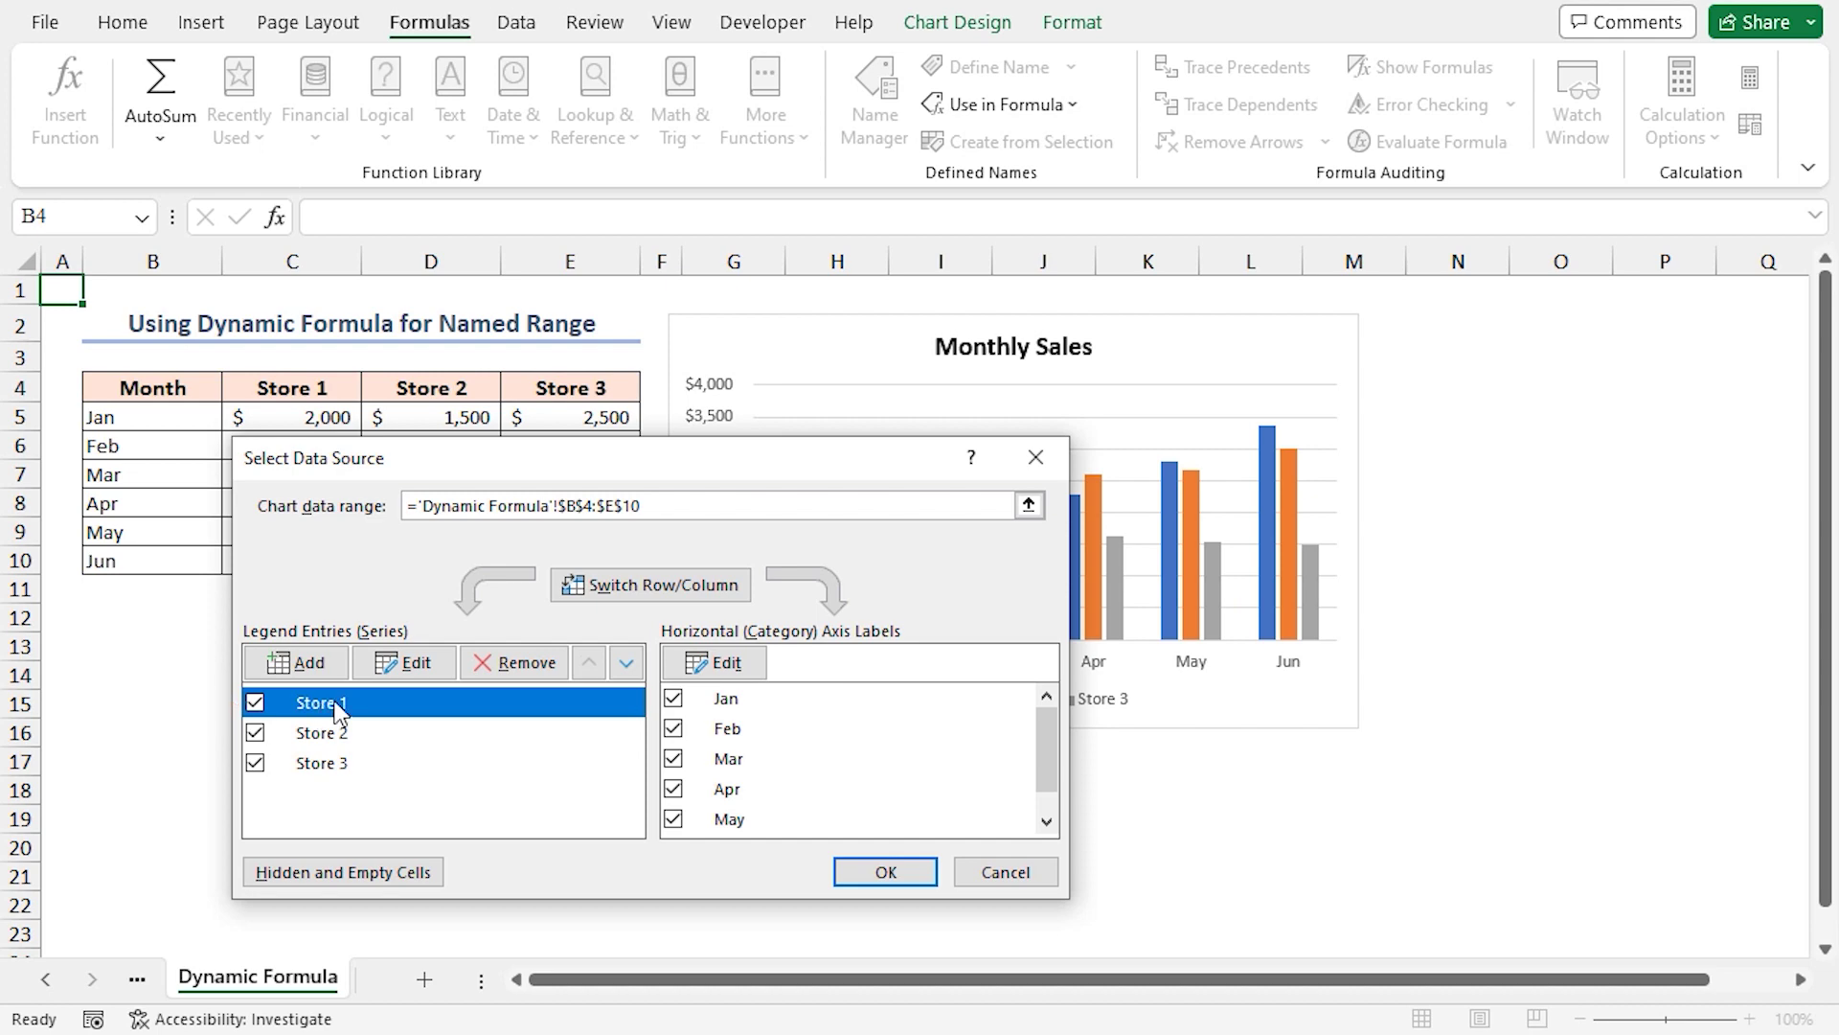
pyautogui.click(412, 668)
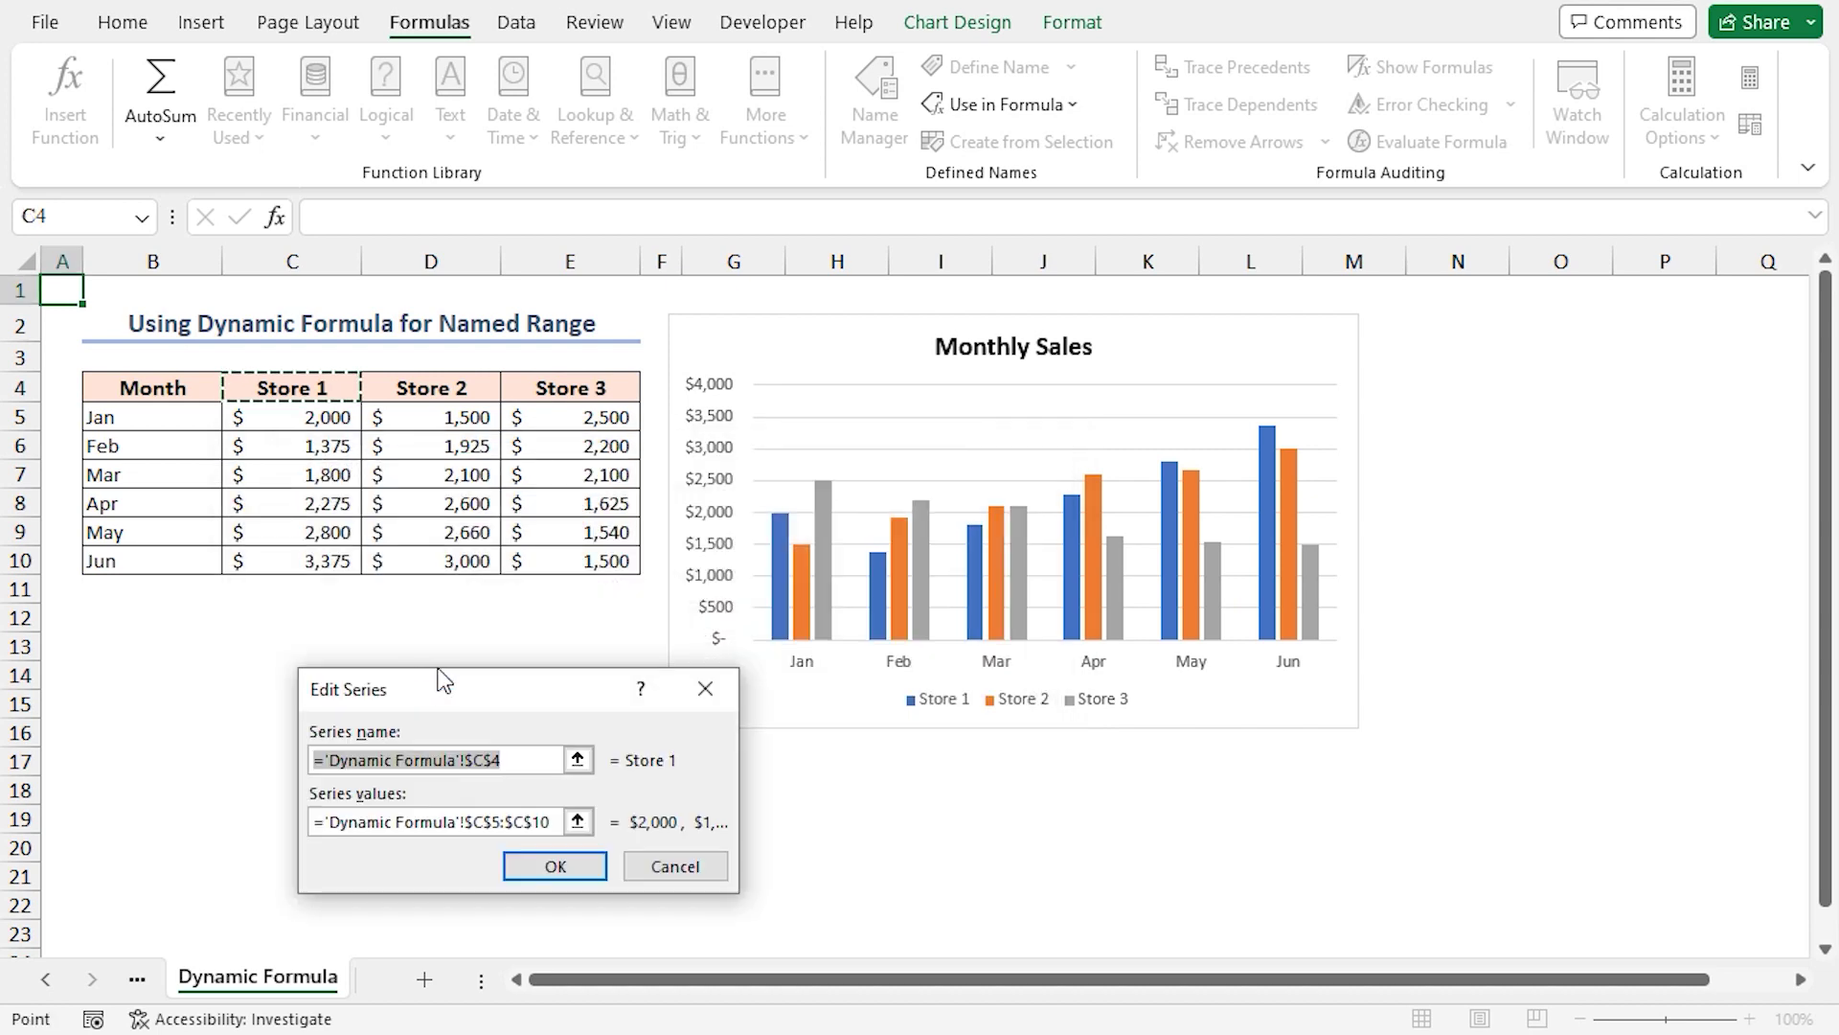
pyautogui.moveTo(447, 695); pyautogui.dragTo(420, 562)
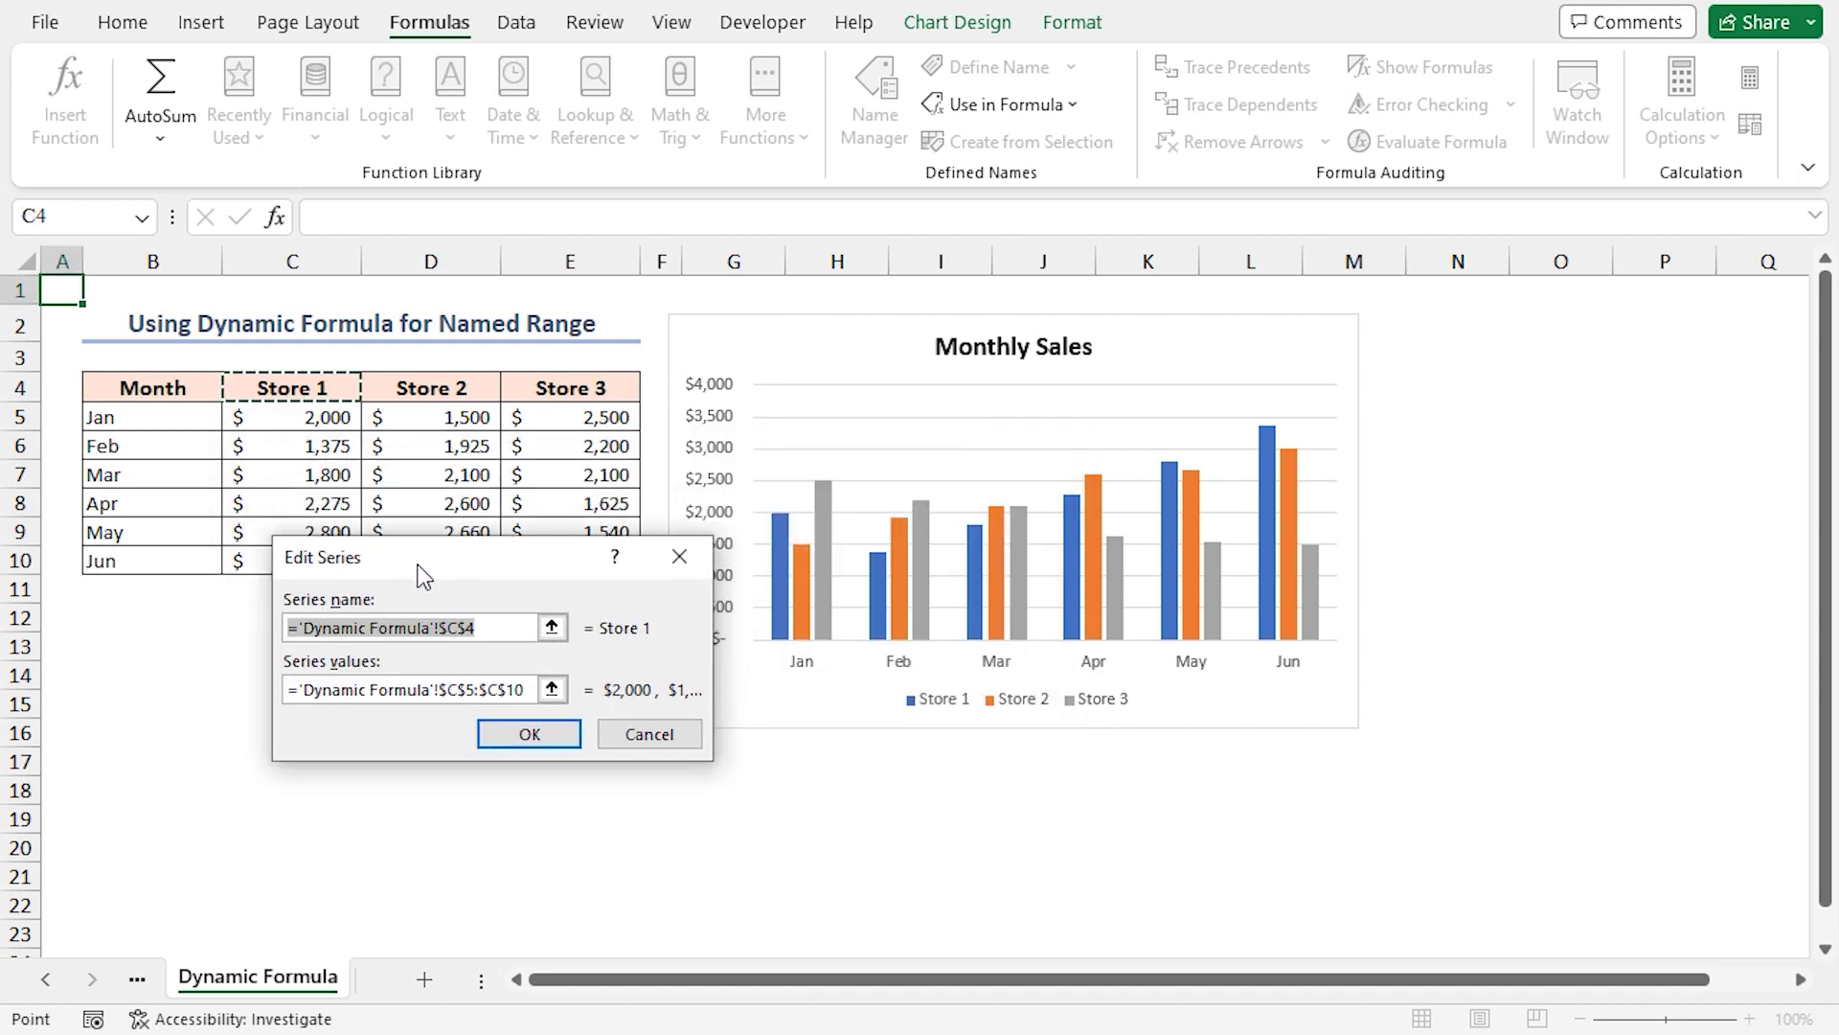
pyautogui.moveTo(419, 565); pyautogui.dragTo(361, 653)
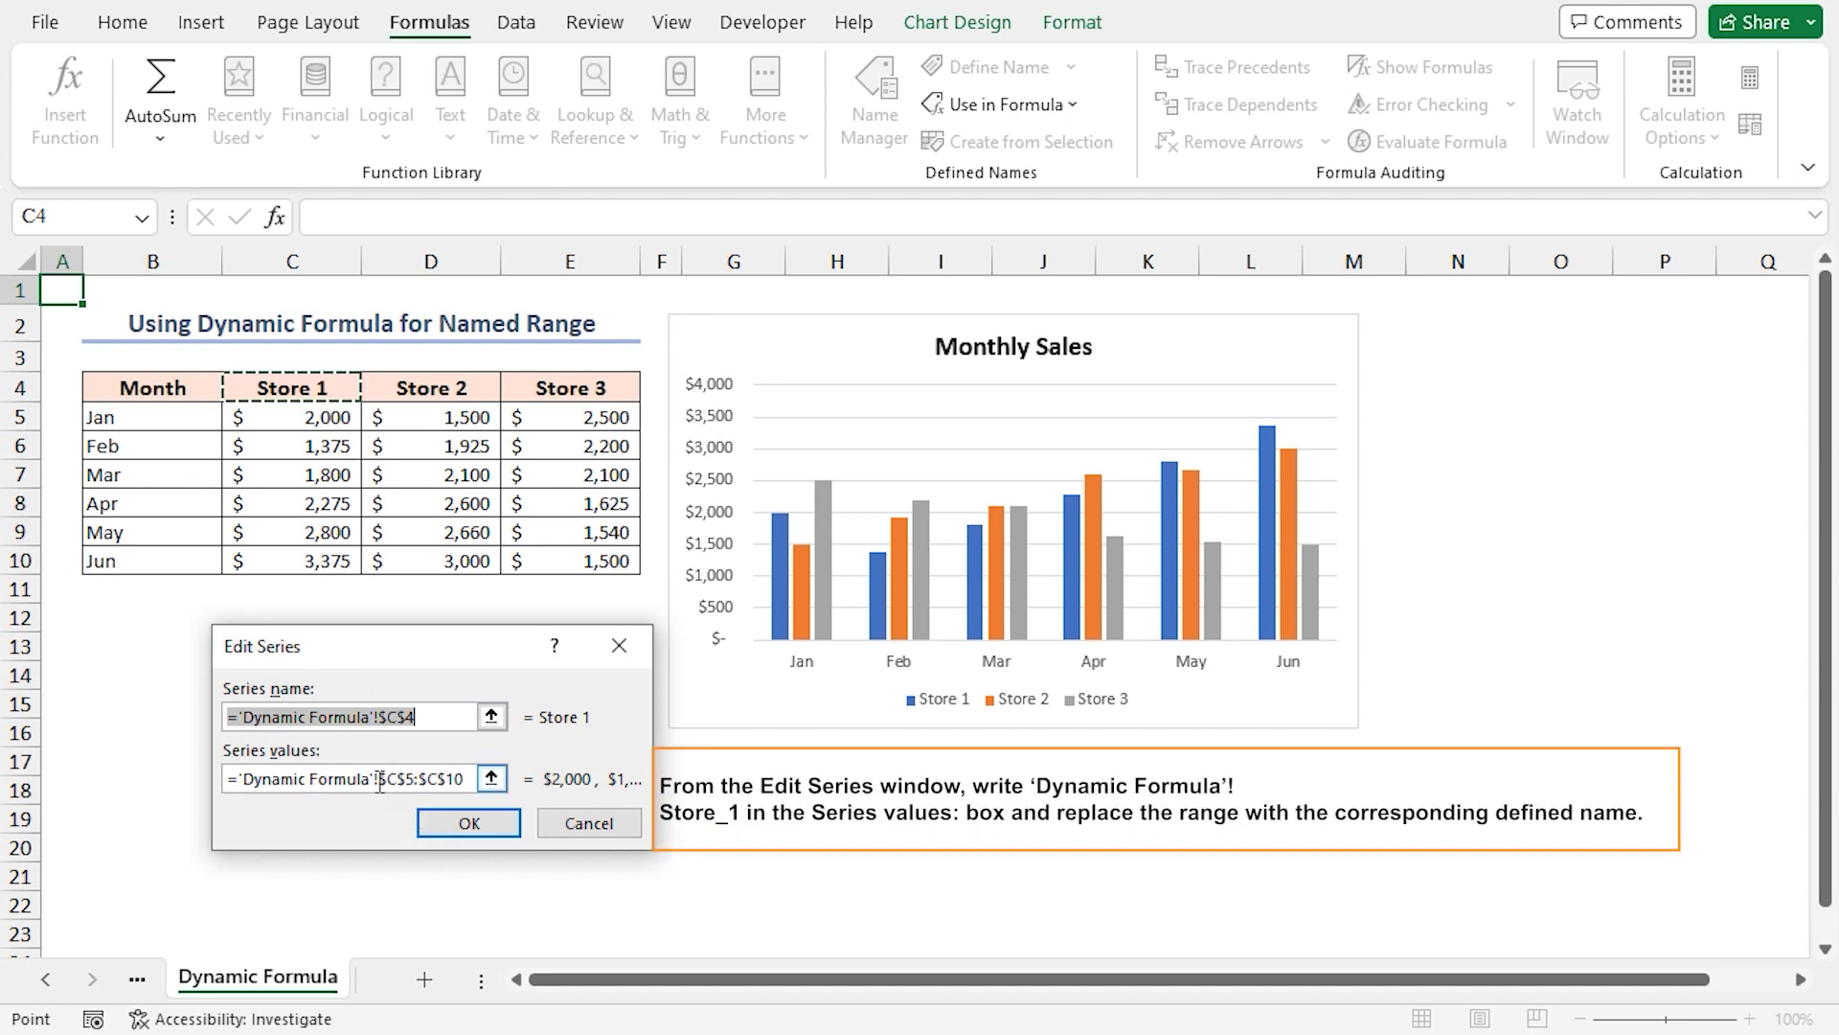
pyautogui.moveTo(381, 781); pyautogui.dragTo(462, 784)
pyautogui.write('Store_')
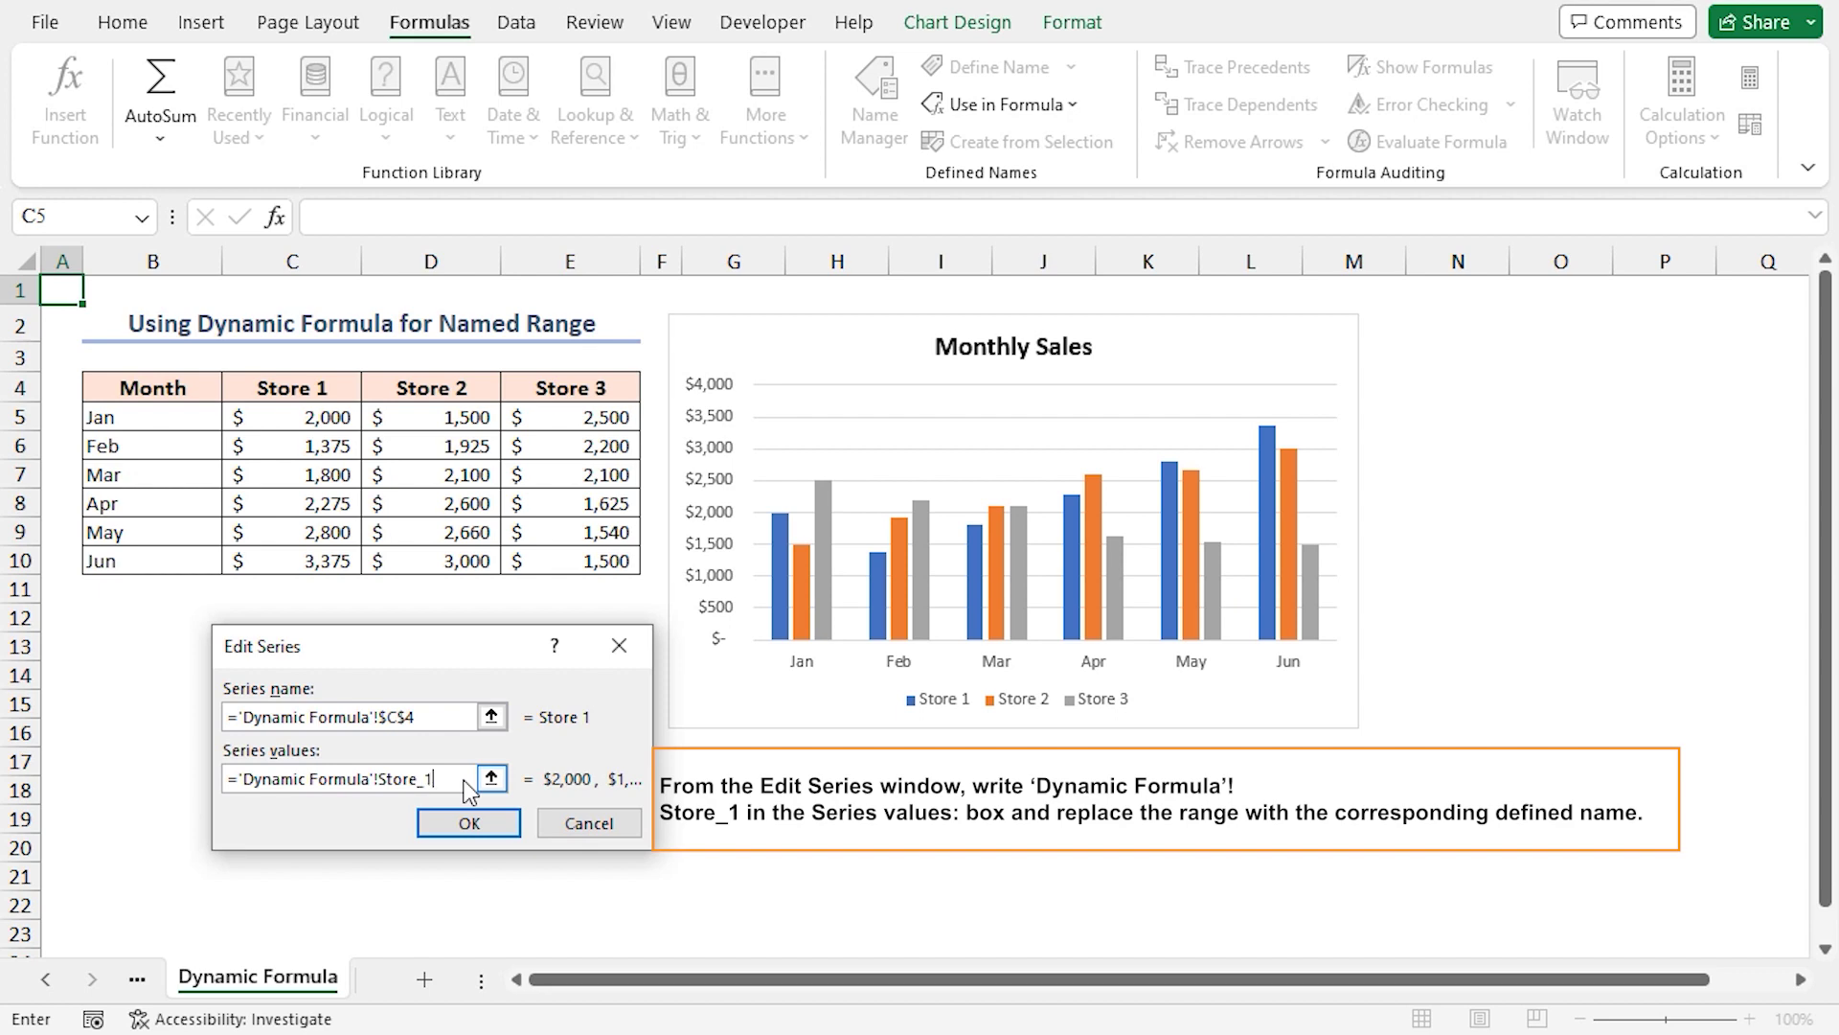
pyautogui.click(502, 826)
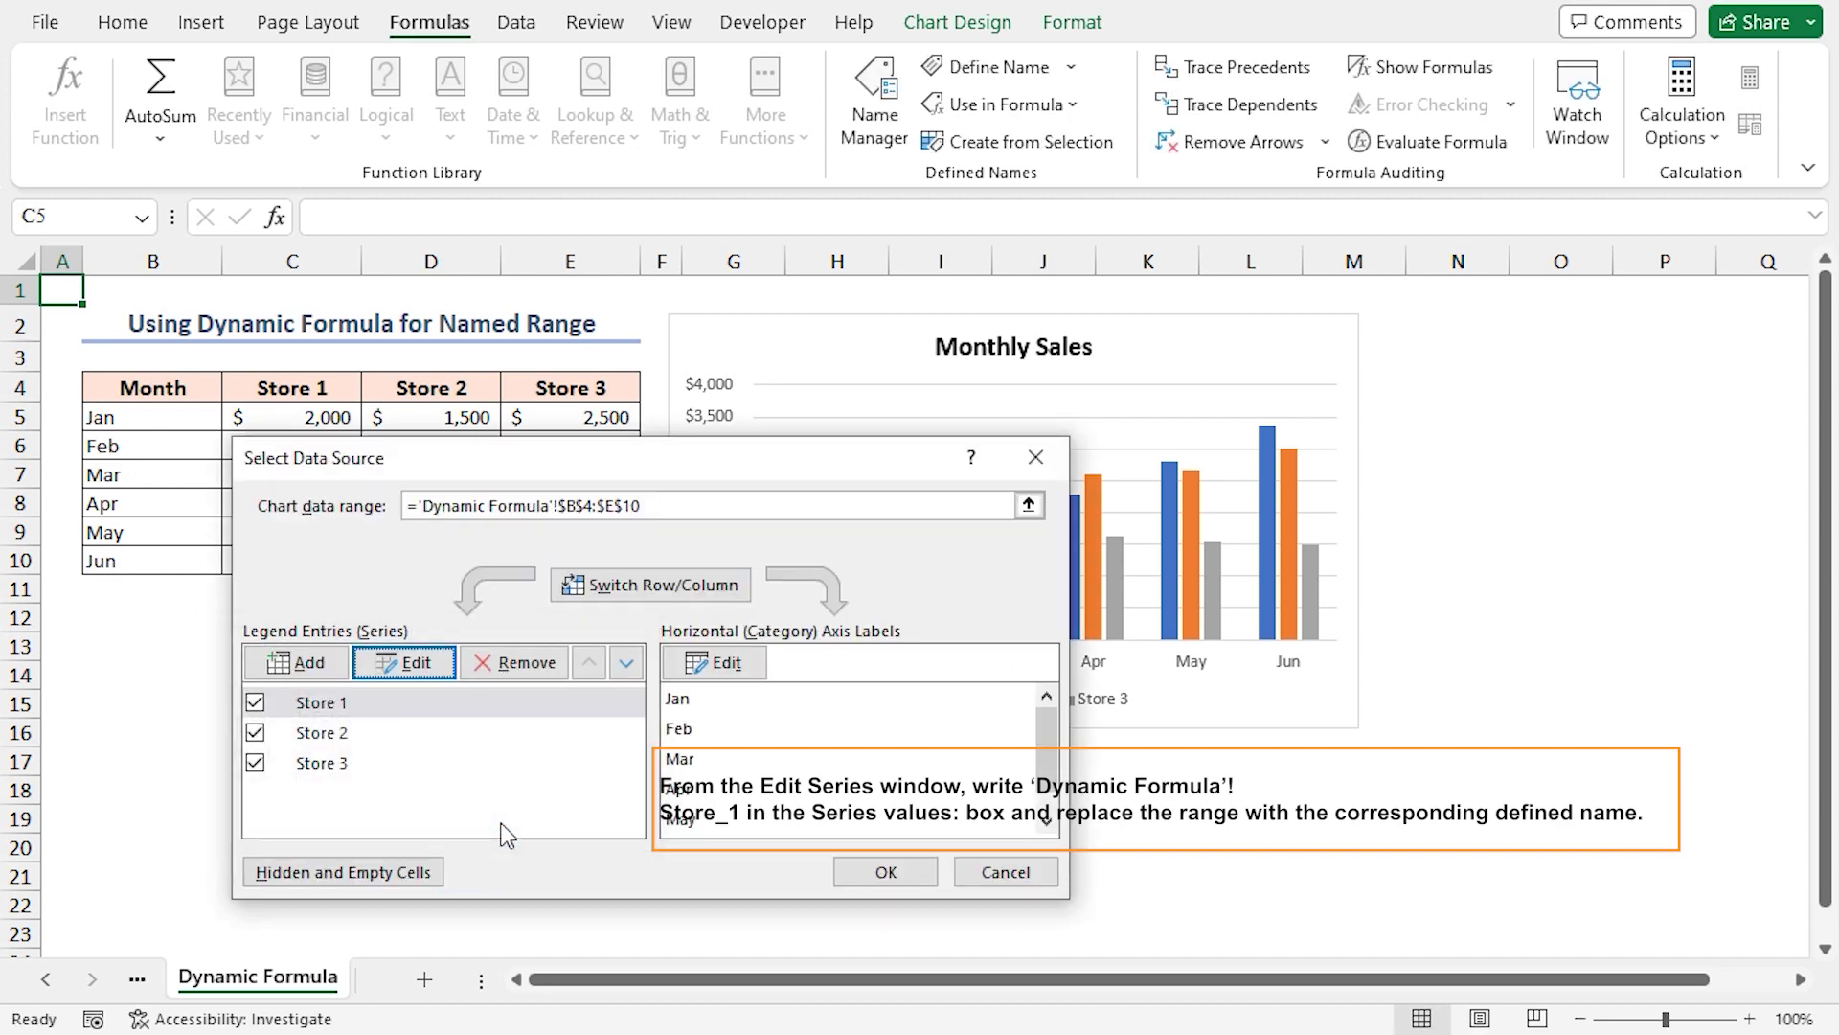
# Set the Store 2 series values to 'Dynamic Formula'!Store_2.
pyautogui.click(343, 733)
pyautogui.click(403, 662)
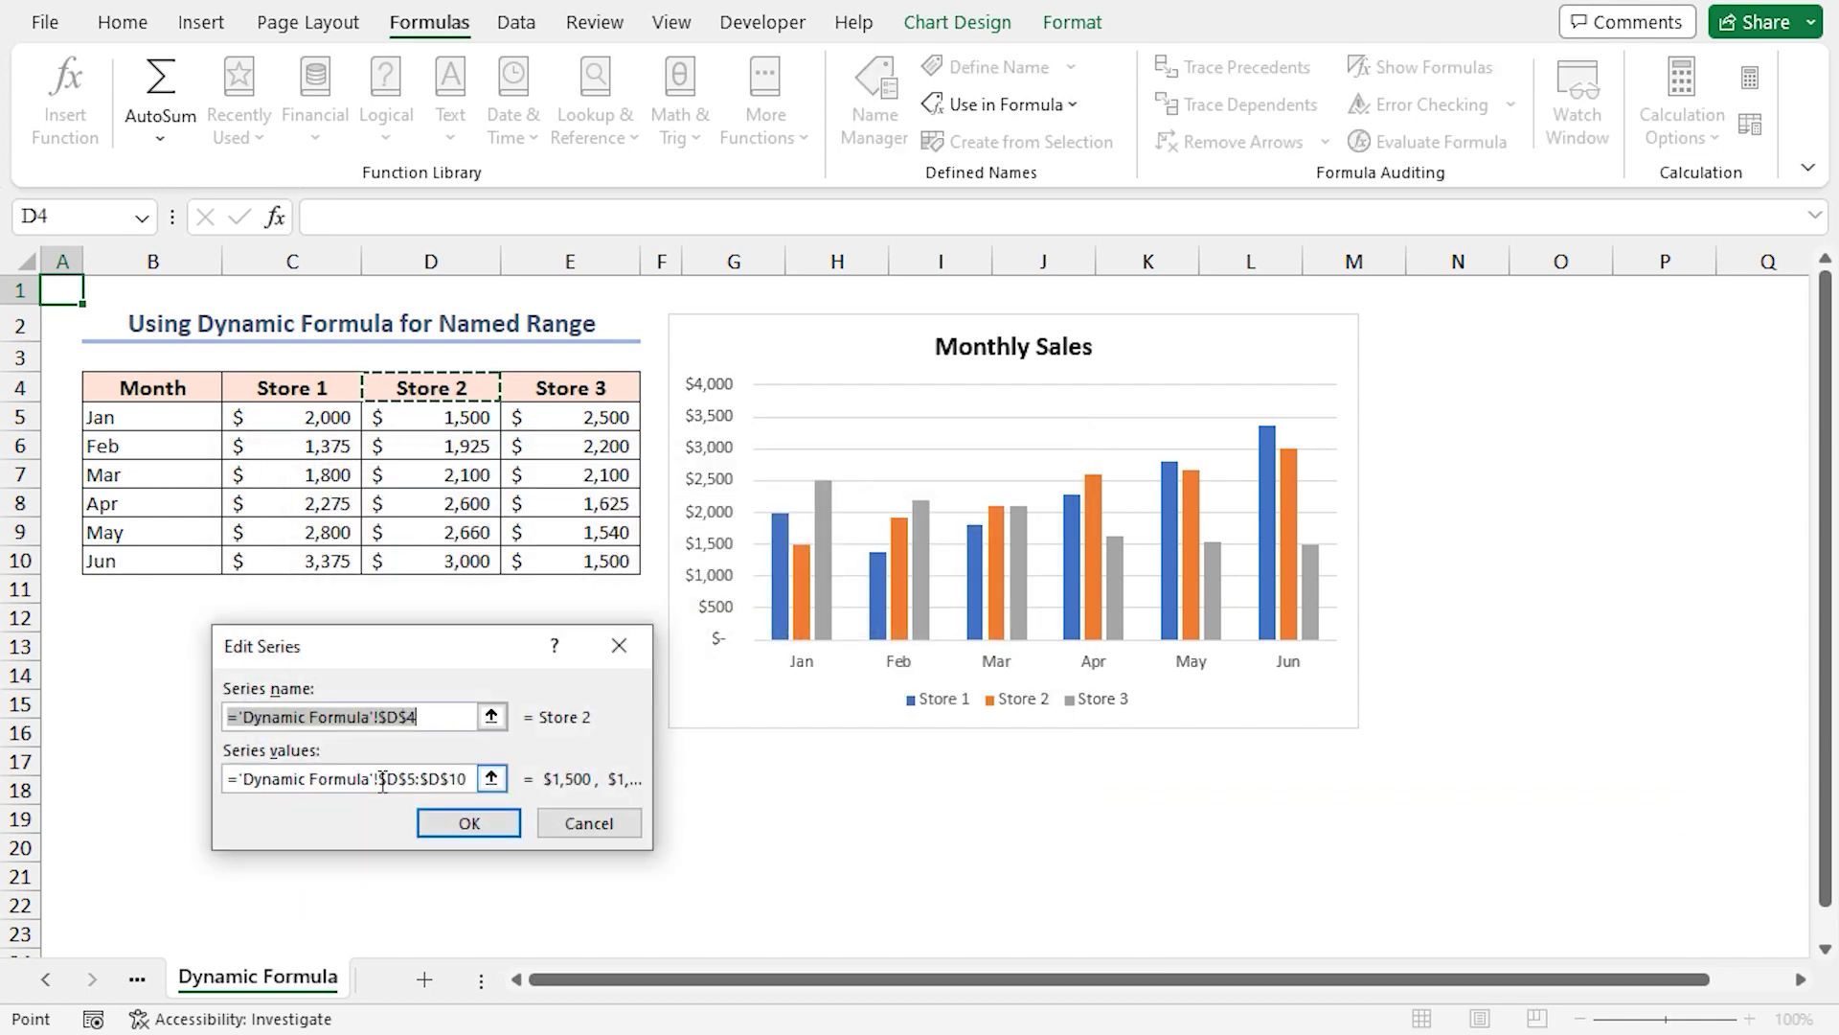
pyautogui.moveTo(378, 779); pyautogui.dragTo(475, 779)
pyautogui.write('Store_2')
pyautogui.click(498, 822)
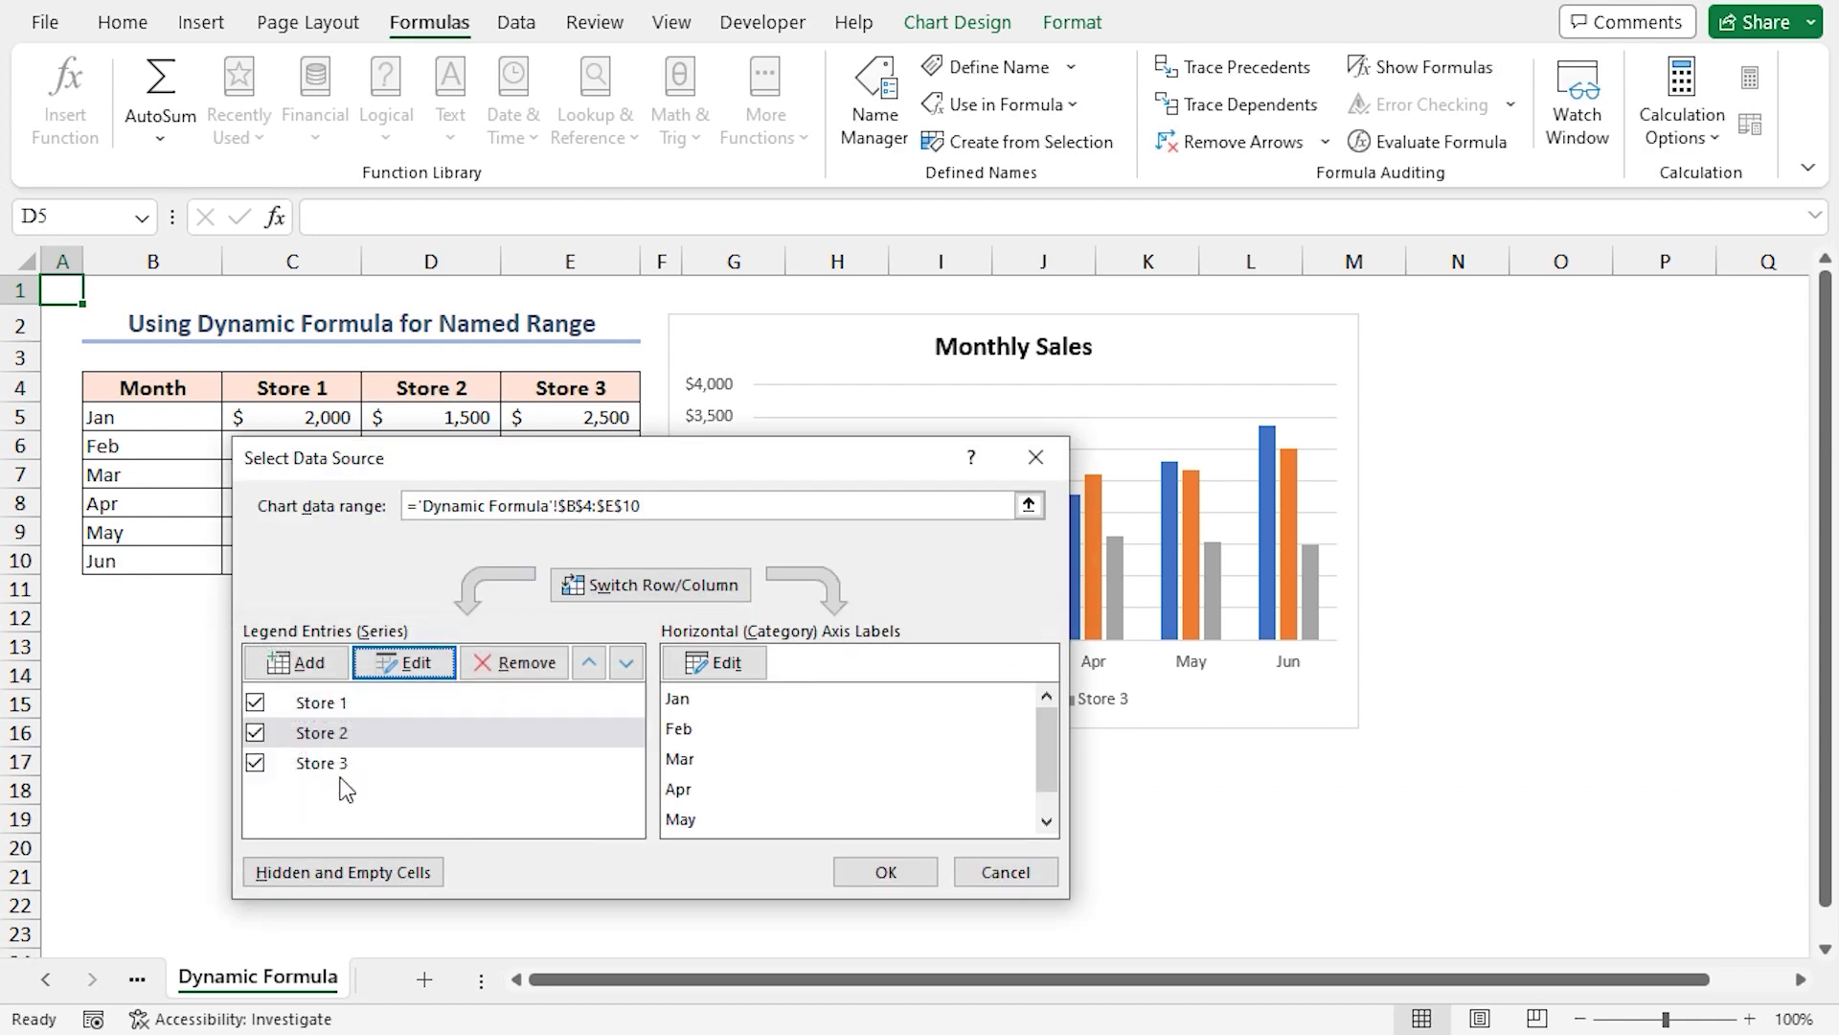
# Begin replacing the Store 3 series' fixed values with its Store_3 named range.
pyautogui.click(345, 765)
pyautogui.click(401, 659)
pyautogui.moveTo(378, 779); pyautogui.dragTo(474, 779)
pyautogui.write('Store_3')
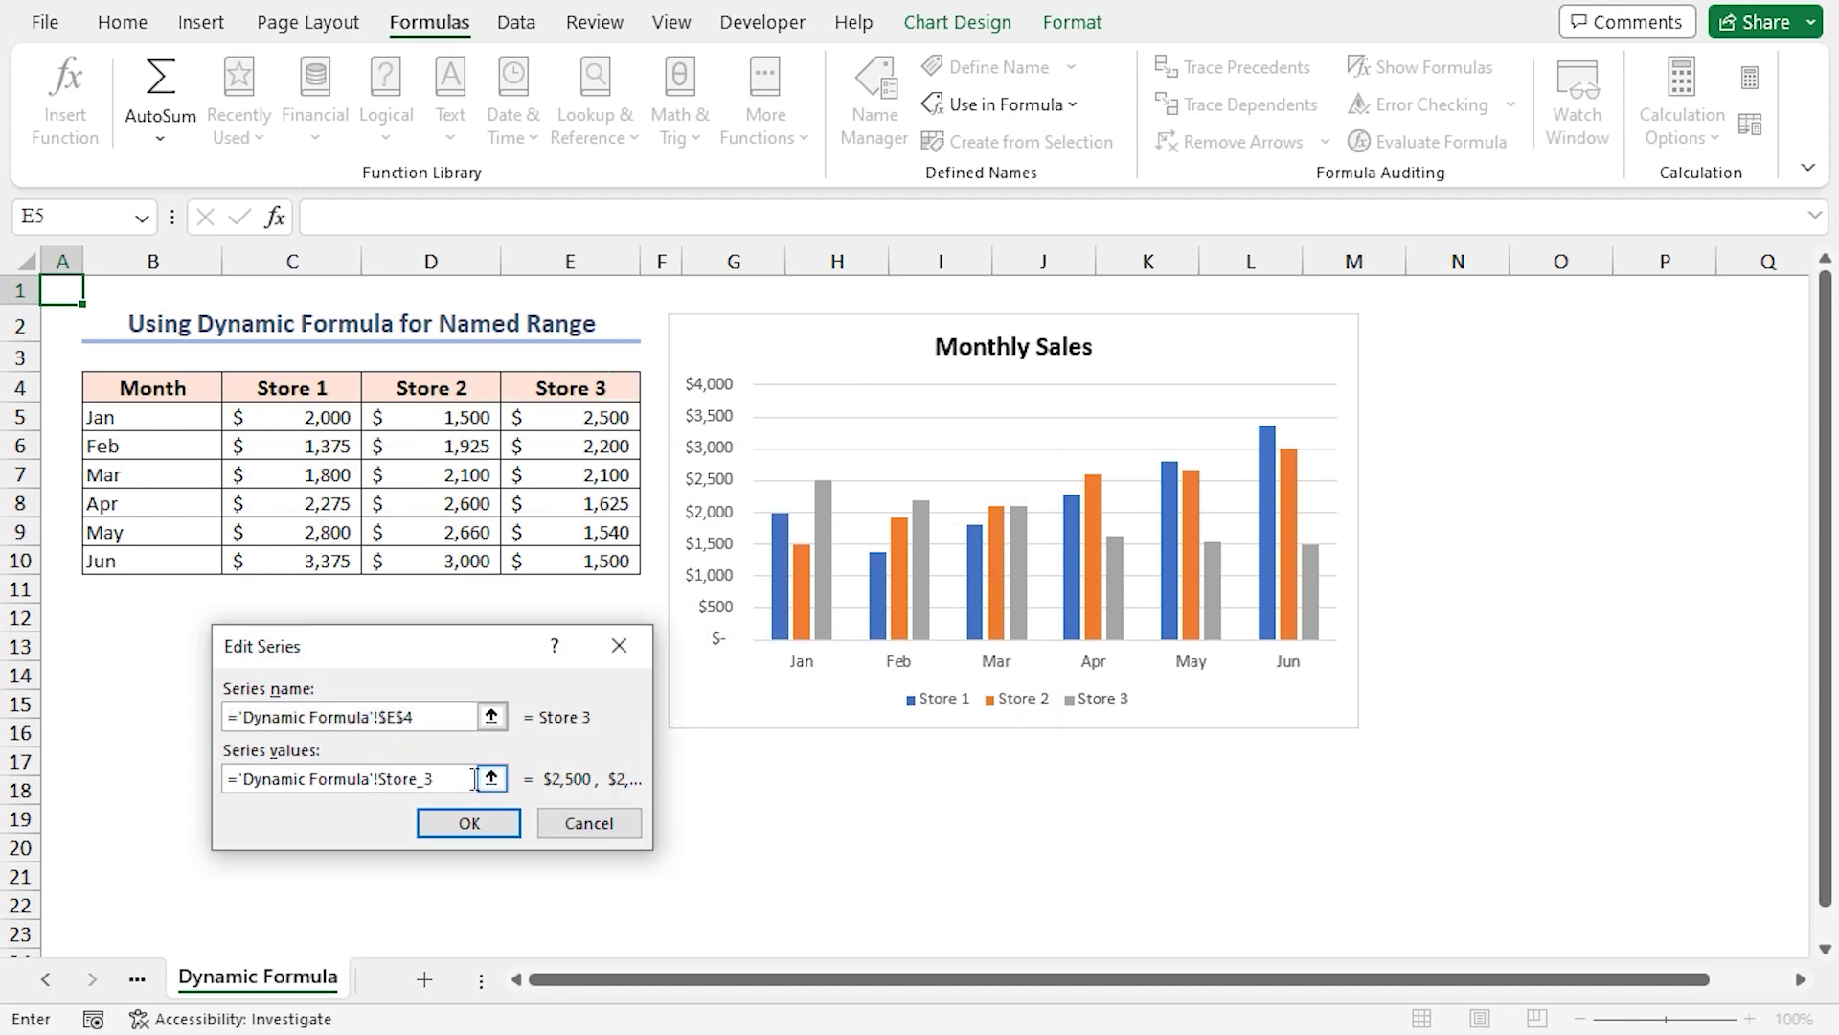
pyautogui.click(468, 824)
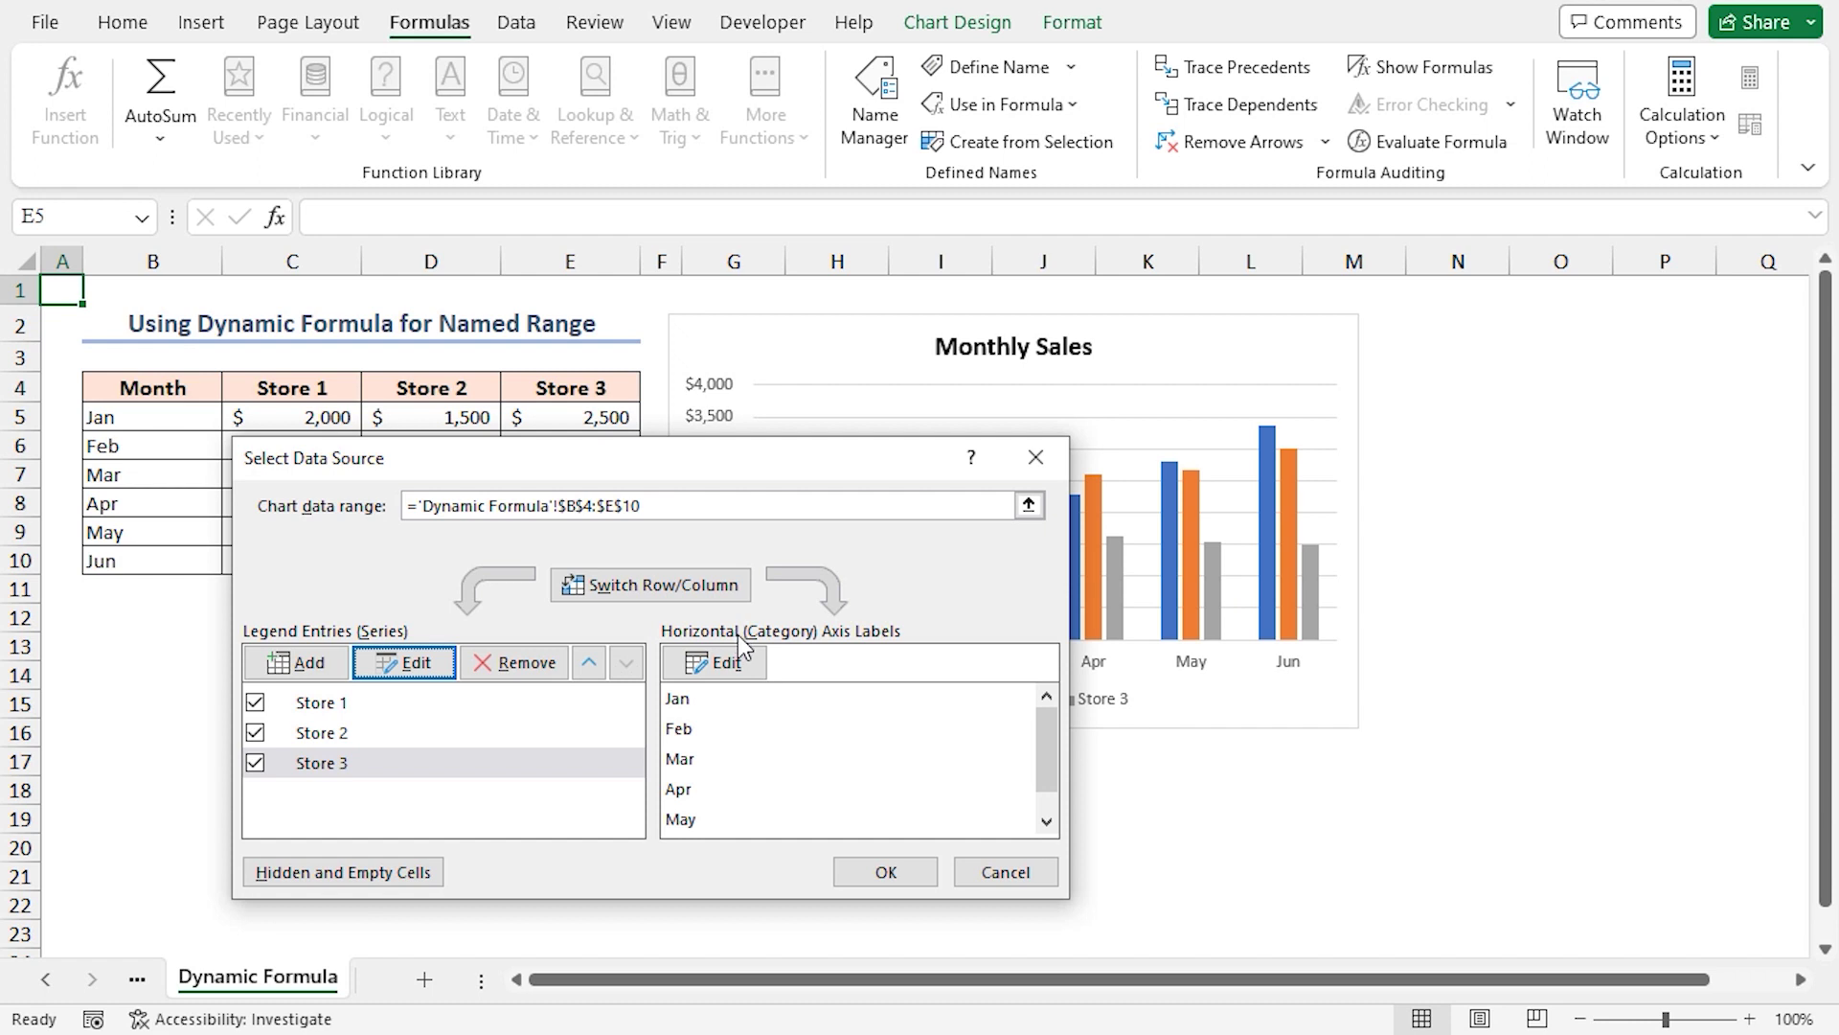
# Replace the $B$5:$B$10 horizontal axis labels with the Month named range and apply the change to the chart.
pyautogui.click(751, 671)
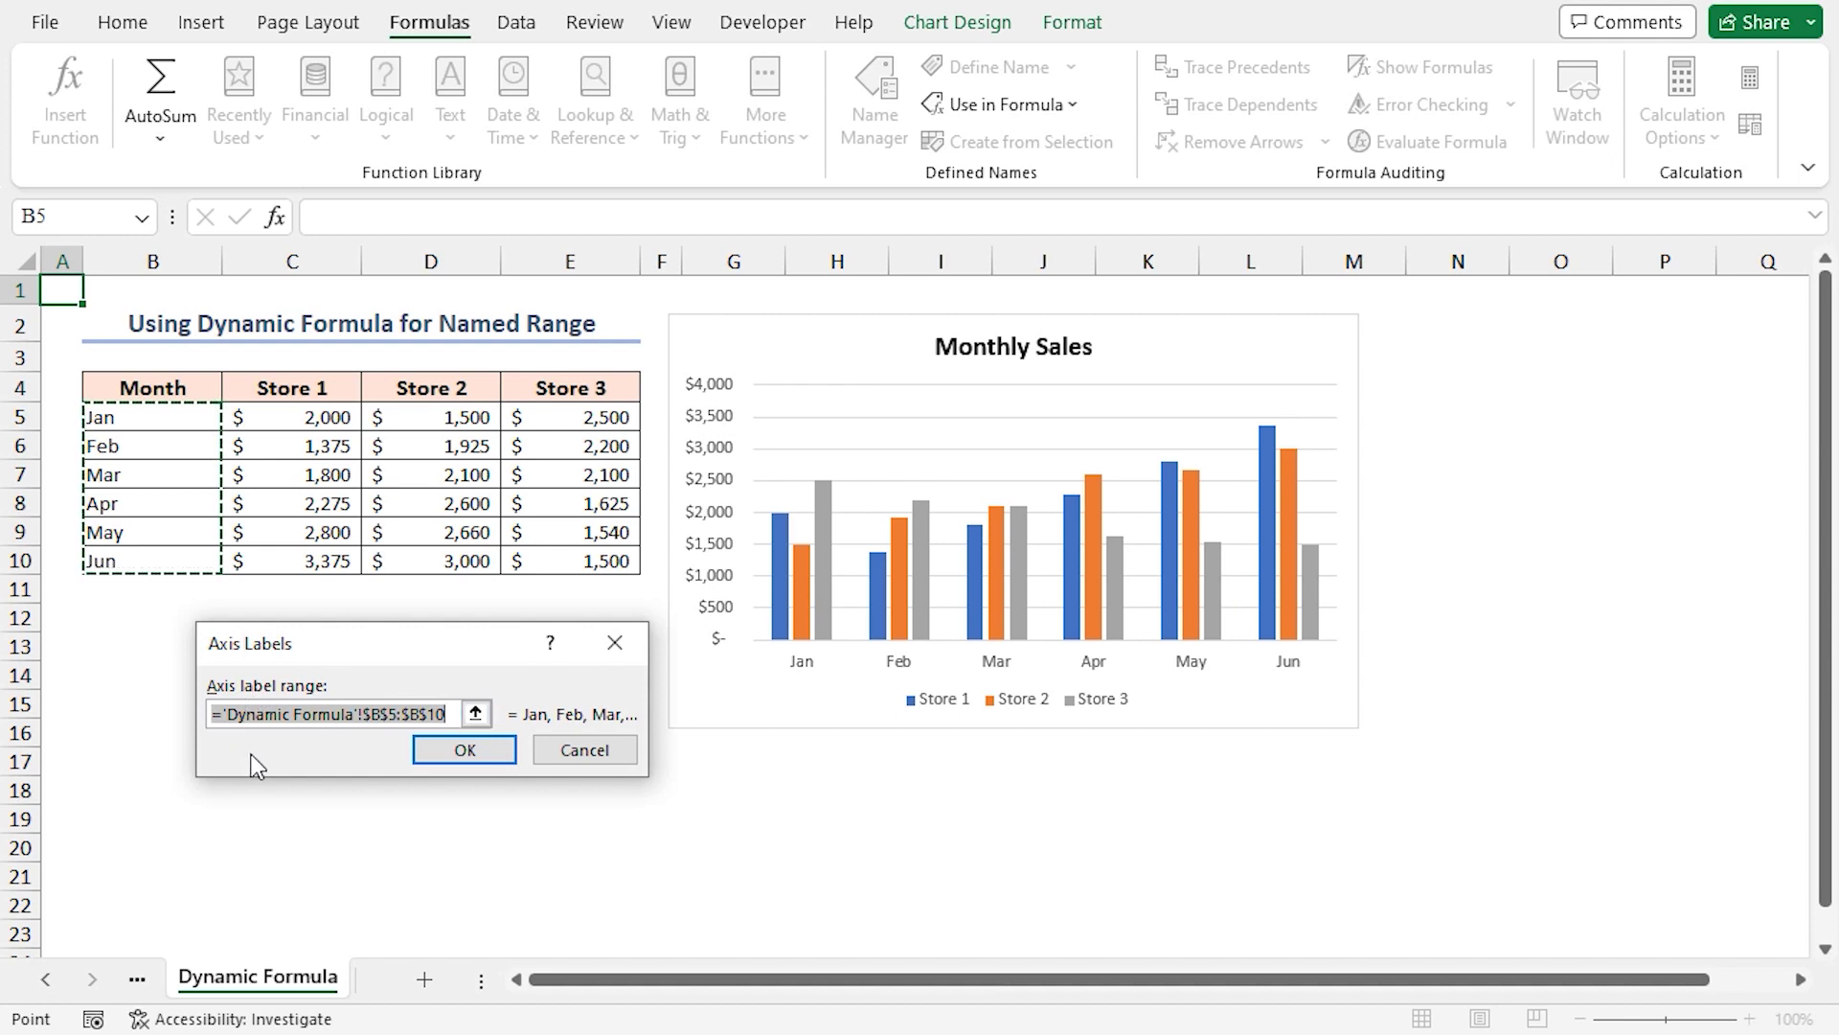
pyautogui.moveTo(362, 714); pyautogui.dragTo(447, 714)
pyautogui.write('Month')
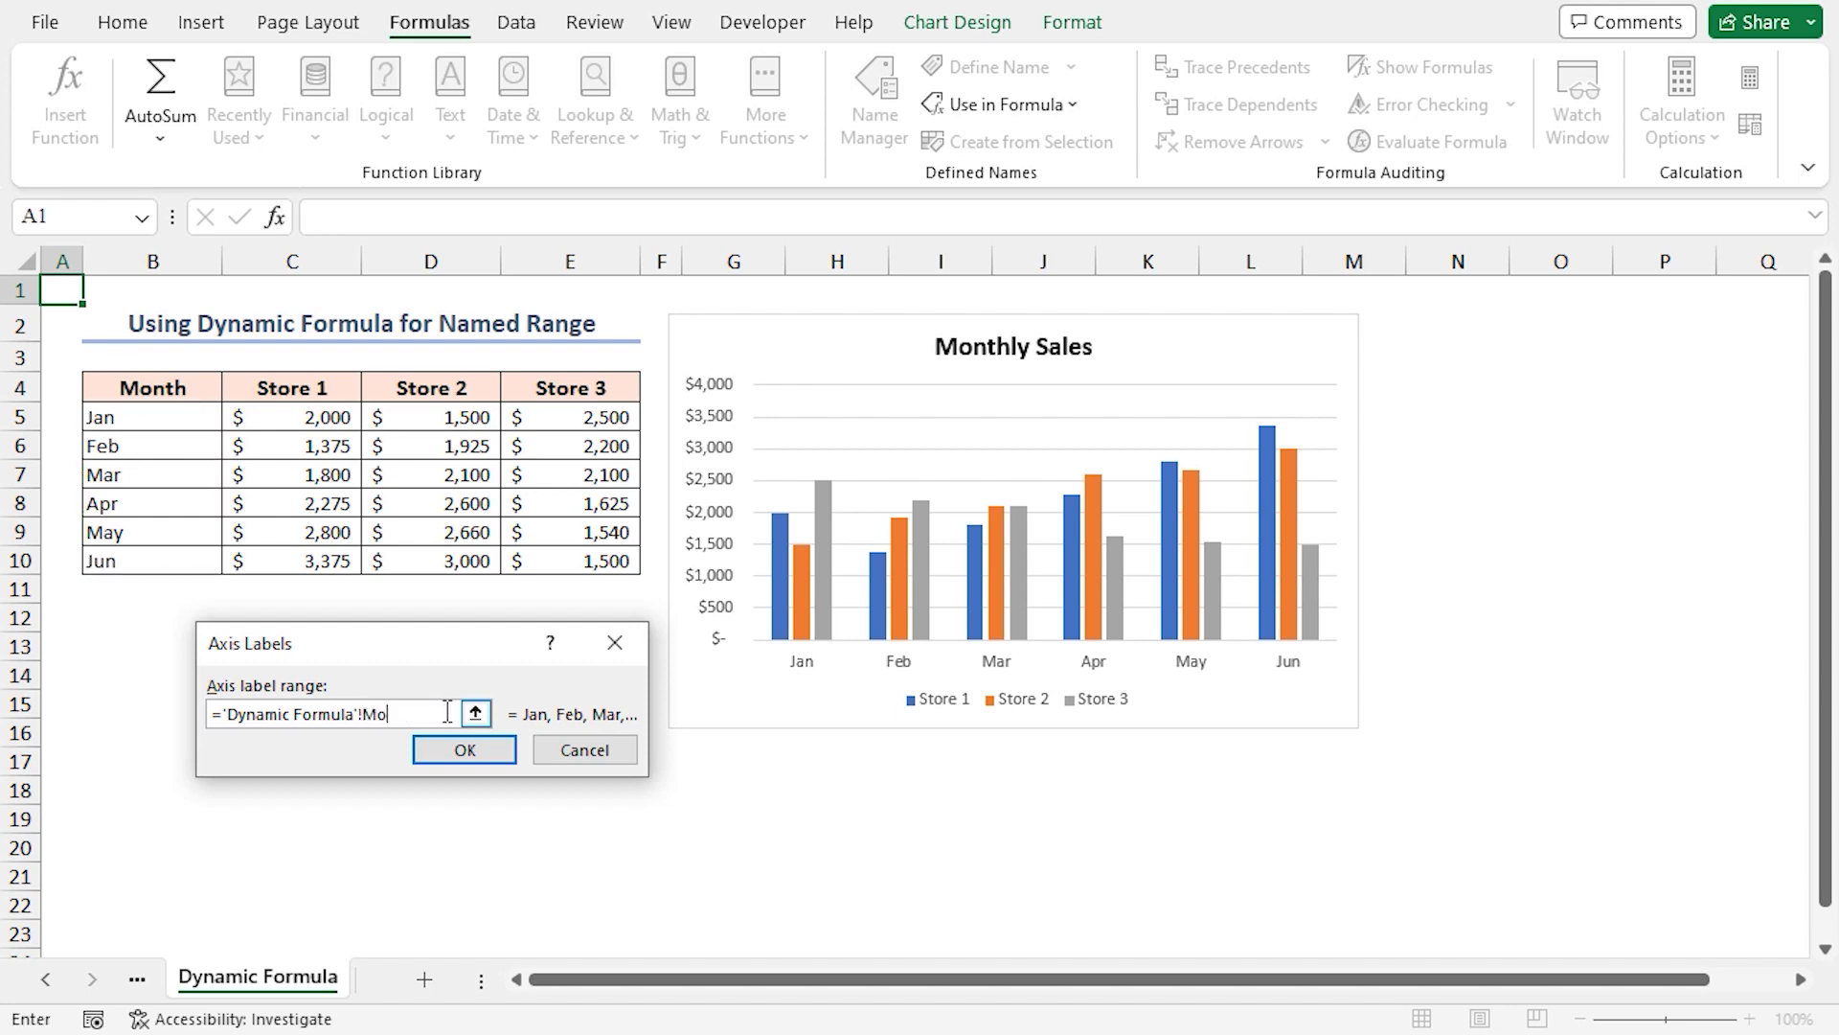
pyautogui.click(474, 753)
pyautogui.click(886, 874)
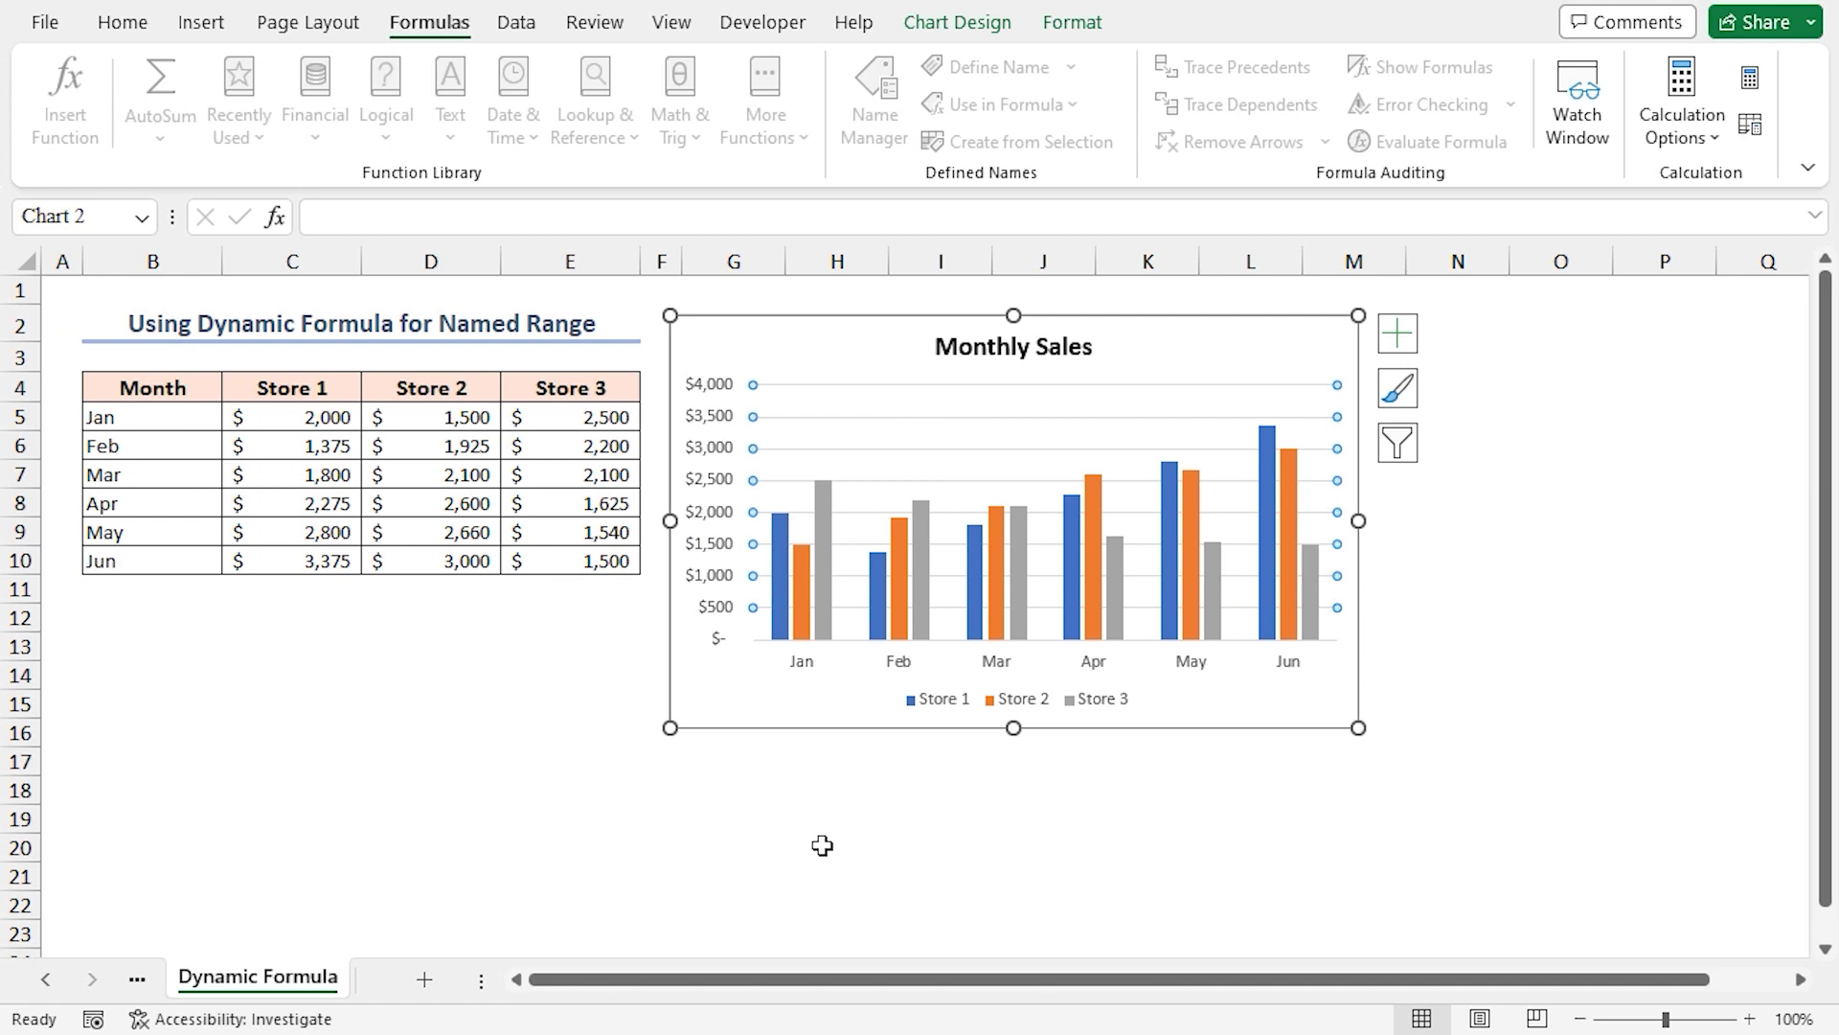
# Deselect the chart and select June's row B10:E10 to extend it into a Jul row.
pyautogui.press('Escape')
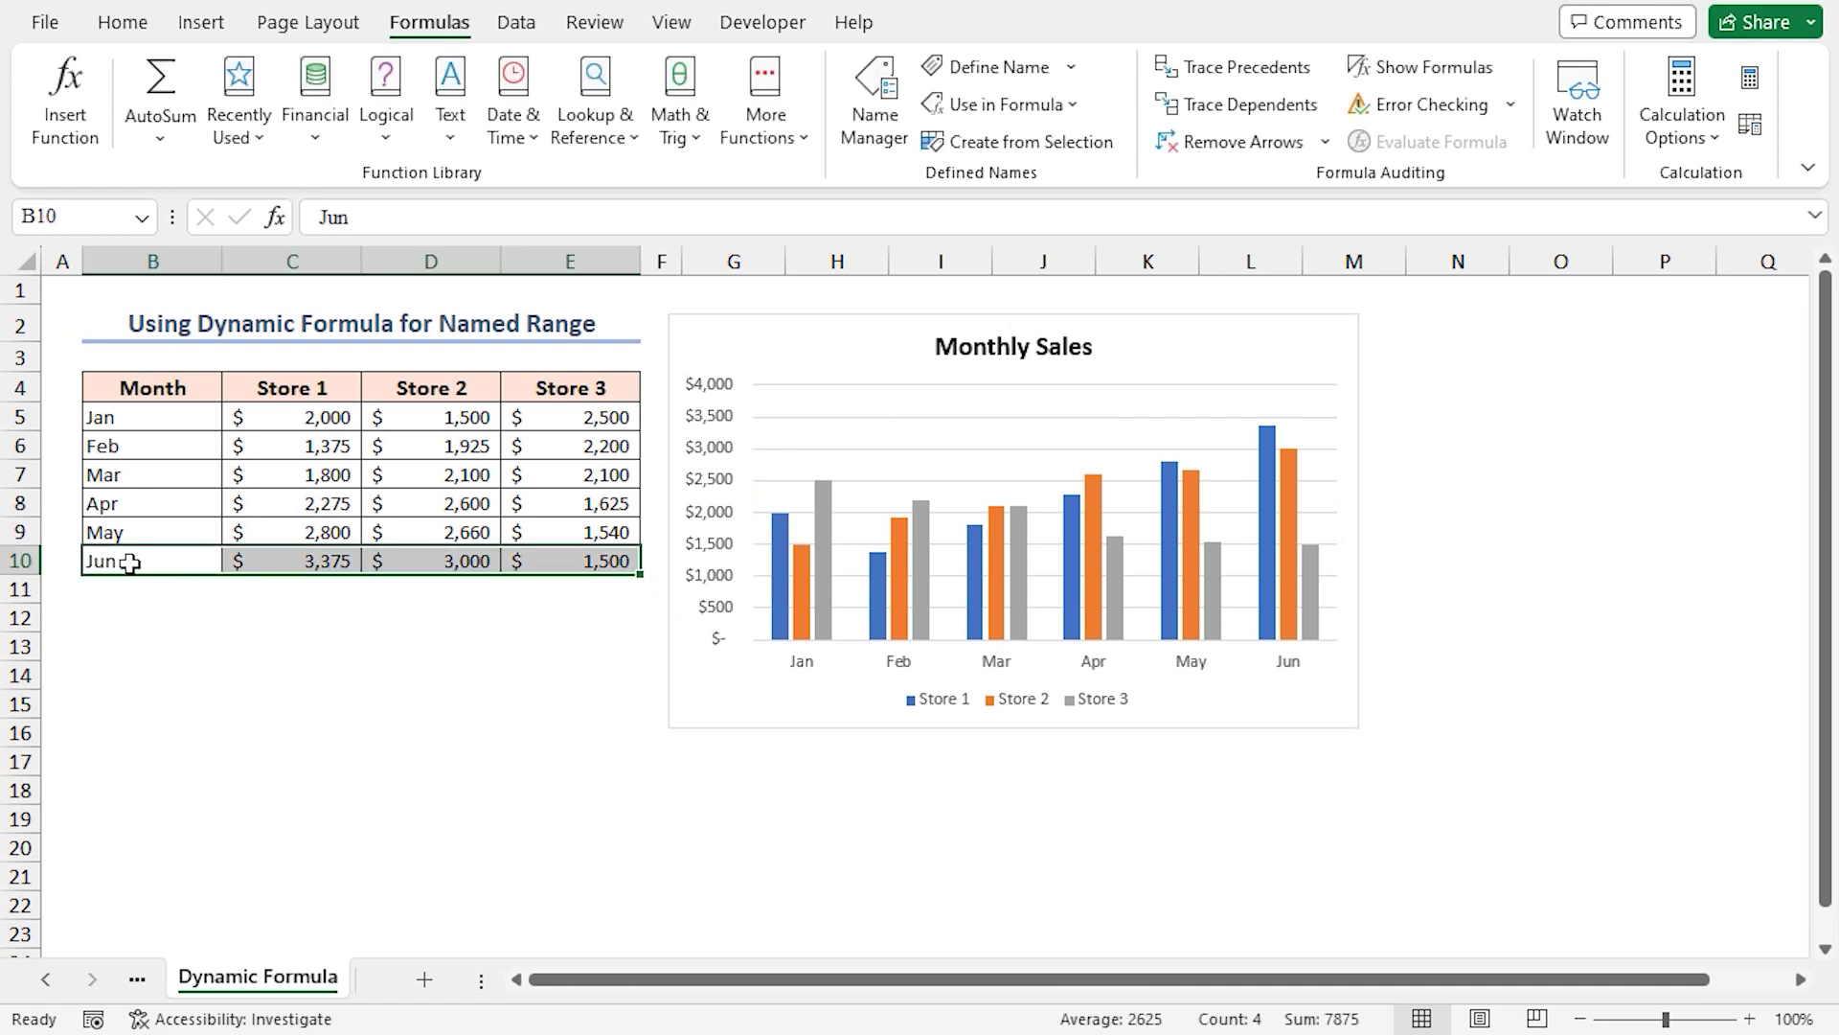
pyautogui.click(140, 562)
pyautogui.moveTo(139, 563); pyautogui.dragTo(644, 602)
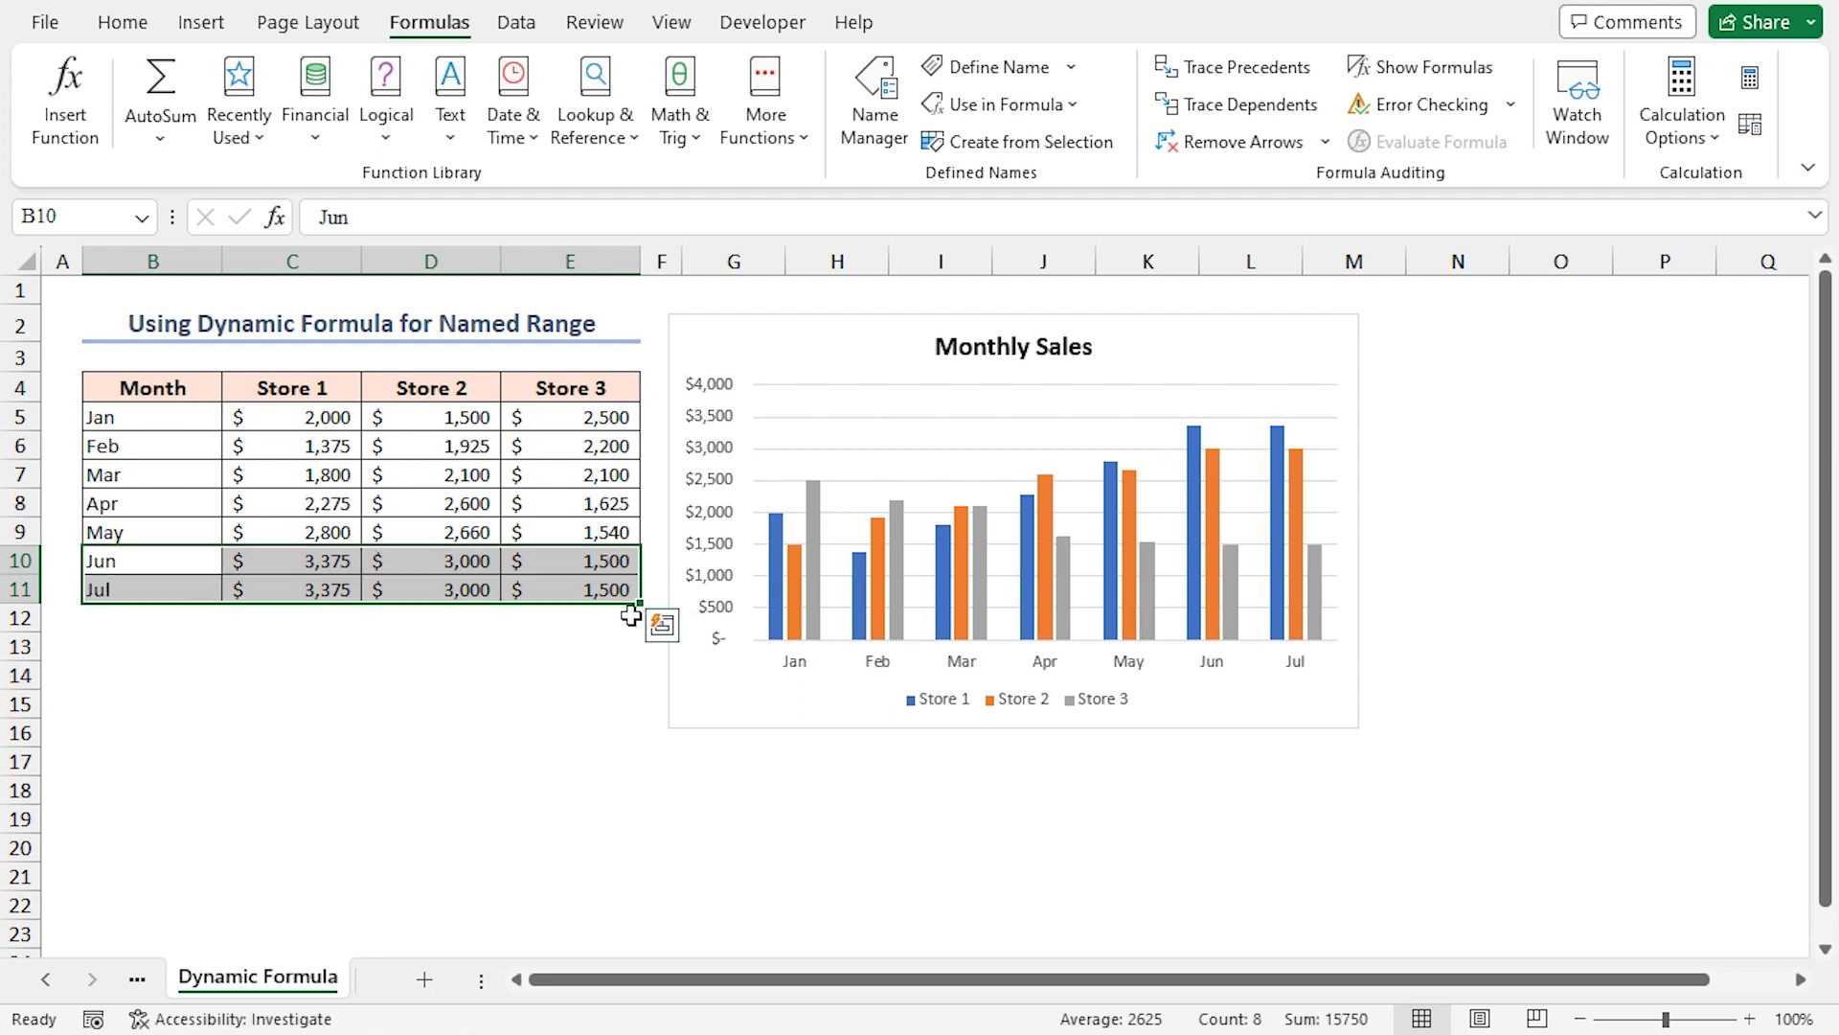